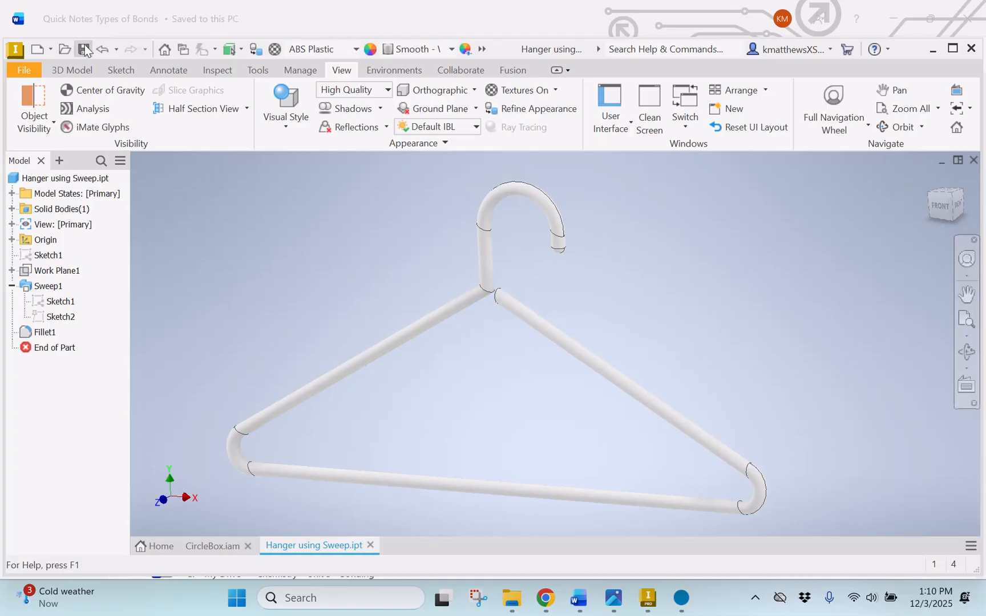
# Create a new part from the inch-based Standard.ipt template in the en-US templates folder
pyautogui.click(13, 71)
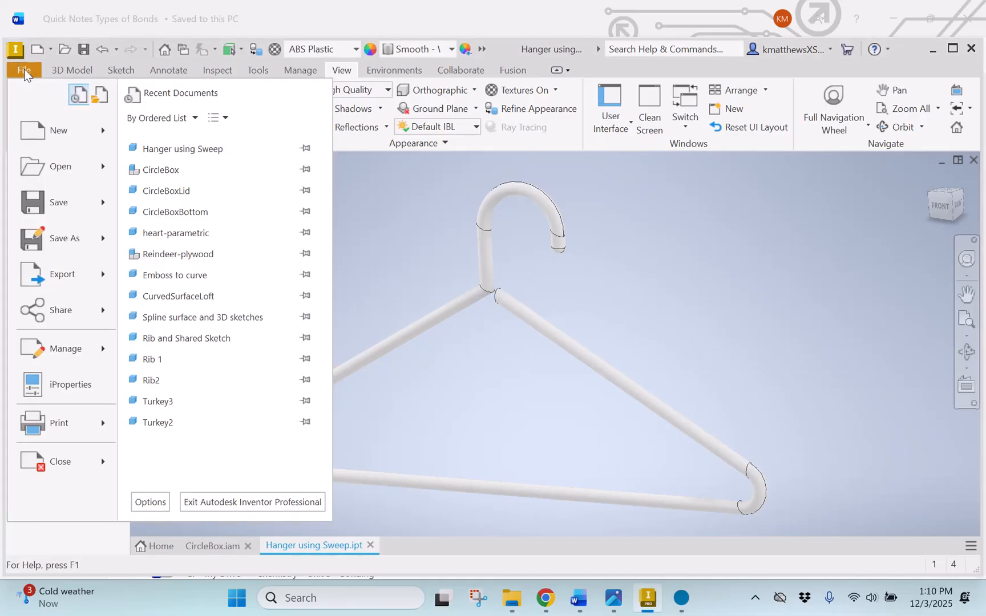
pyautogui.click(47, 132)
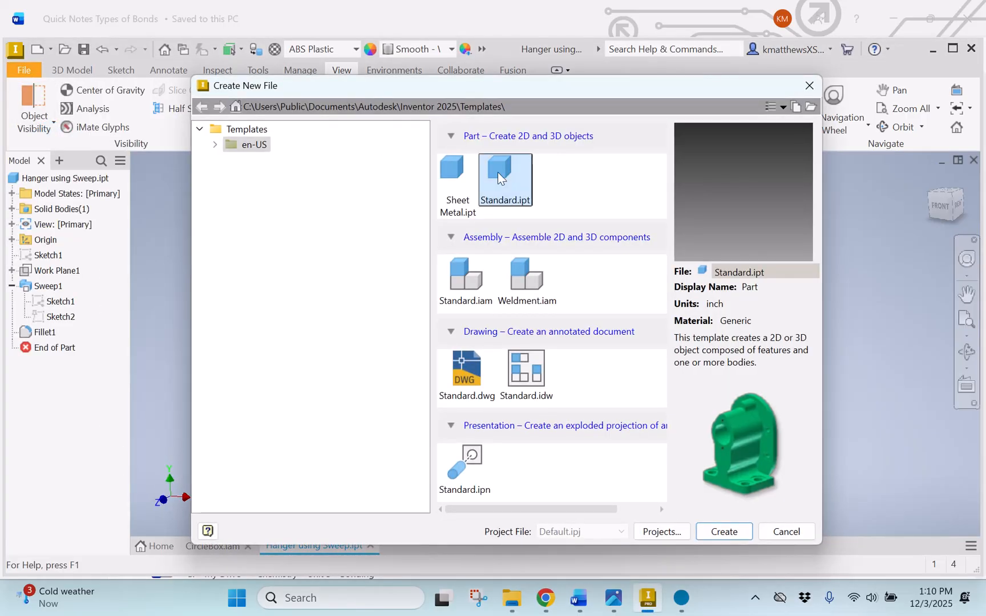
pyautogui.click(502, 178)
pyautogui.click(239, 150)
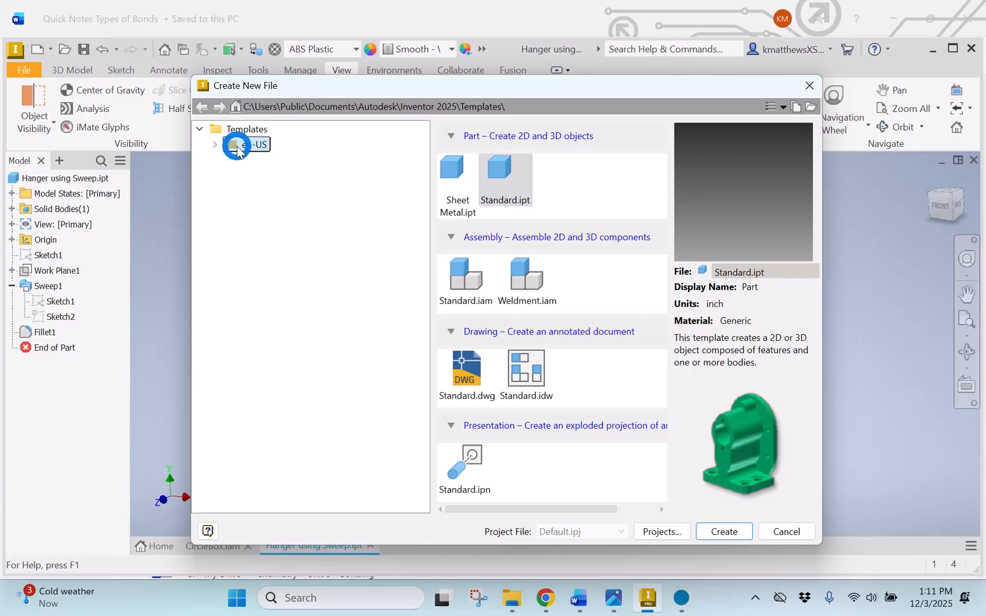
pyautogui.click(506, 177)
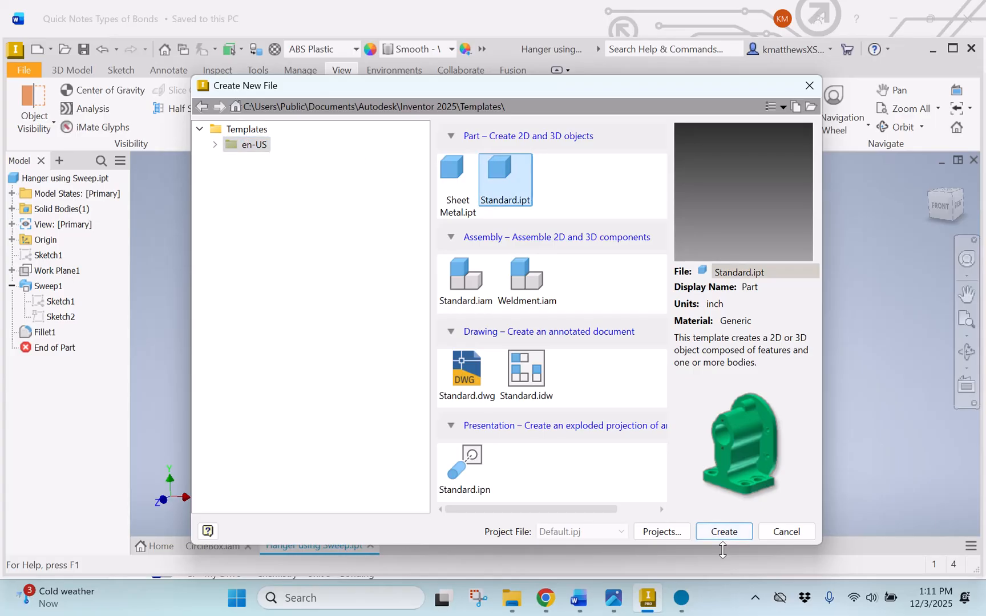
pyautogui.click(723, 531)
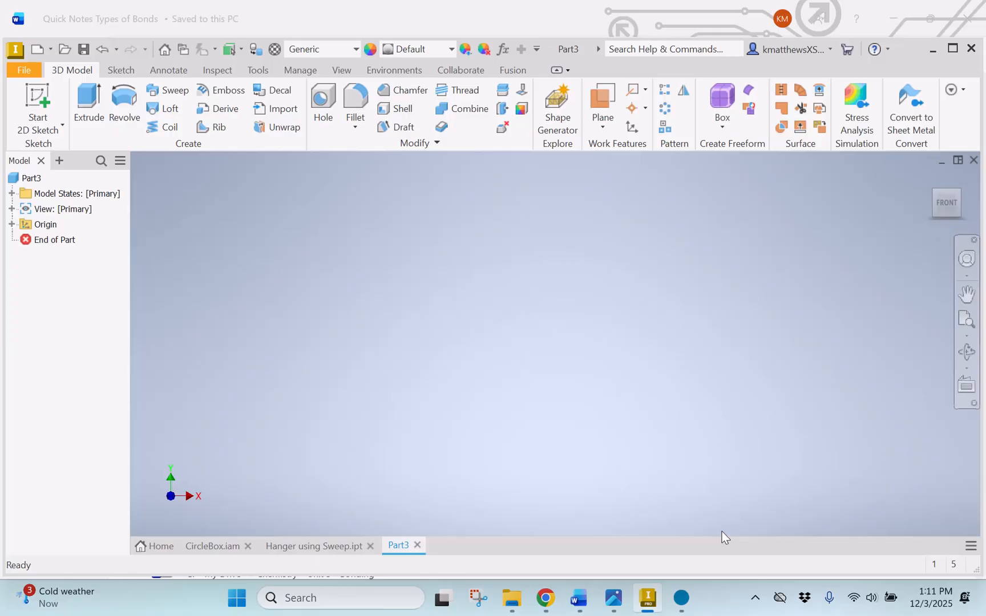
# Start a 2D sketch on the front XY plane
pyautogui.click(36, 101)
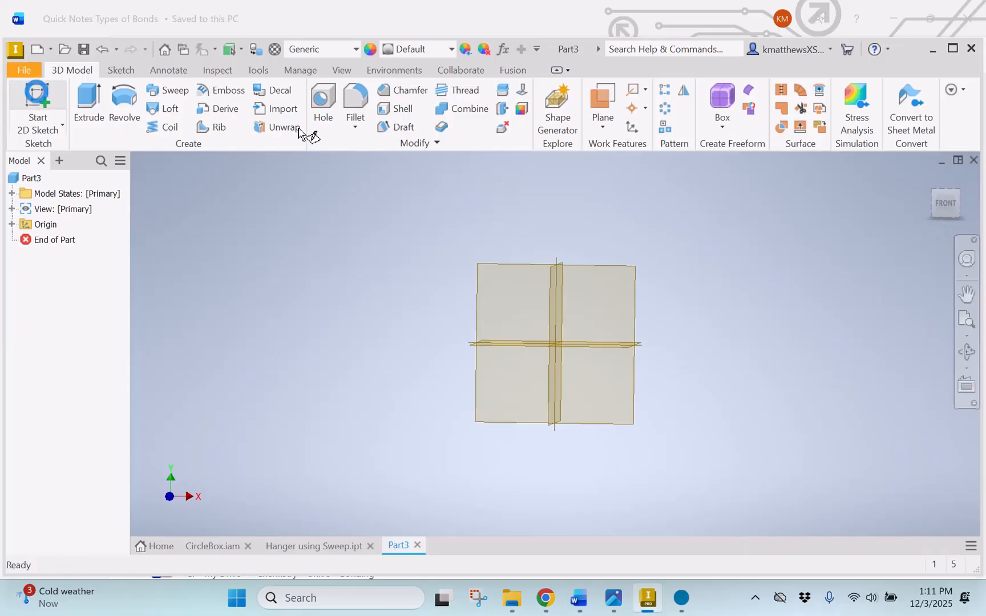
pyautogui.click(513, 239)
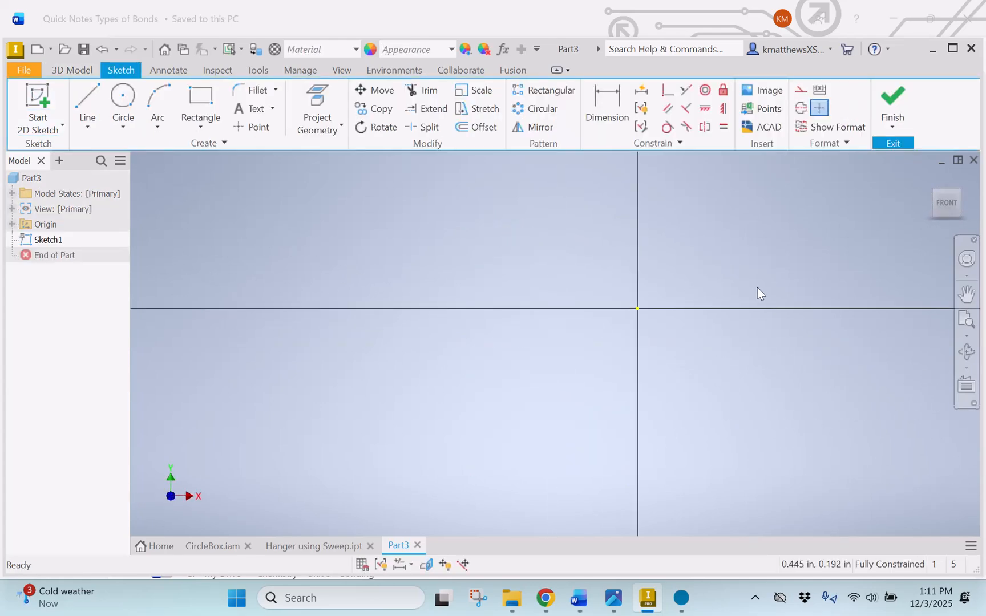
pyautogui.moveTo(757, 293)
pyautogui.mouseDown(button='middle')
pyautogui.moveTo(766, 295)
pyautogui.moveTo(696, 378)
pyautogui.moveTo(735, 387)
pyautogui.moveTo(486, 401)
pyautogui.mouseUp(button='middle')
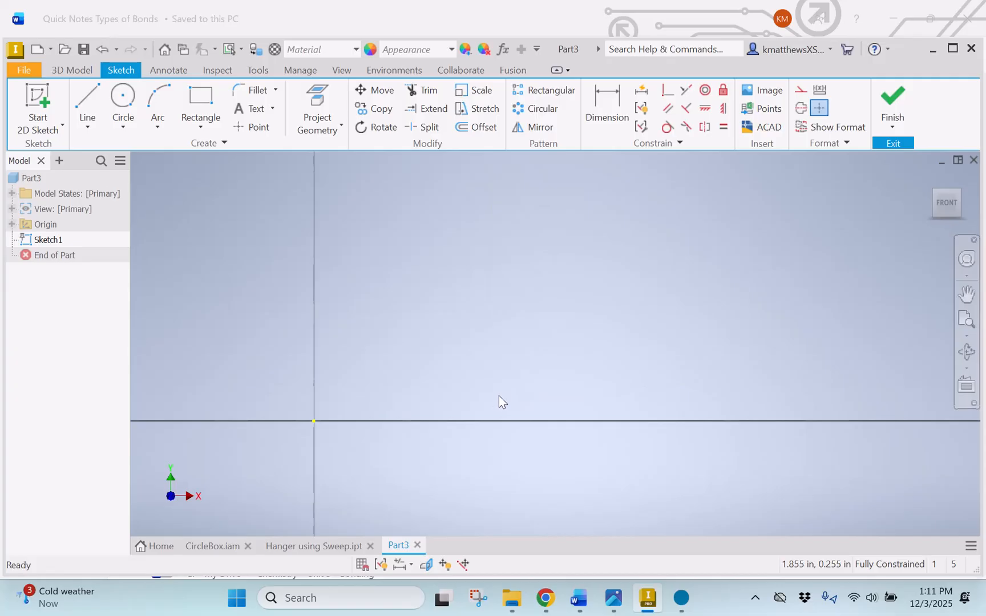
# Draw a horizontal base line 17 in long from the origin along the positive X axis
pyautogui.click(85, 101)
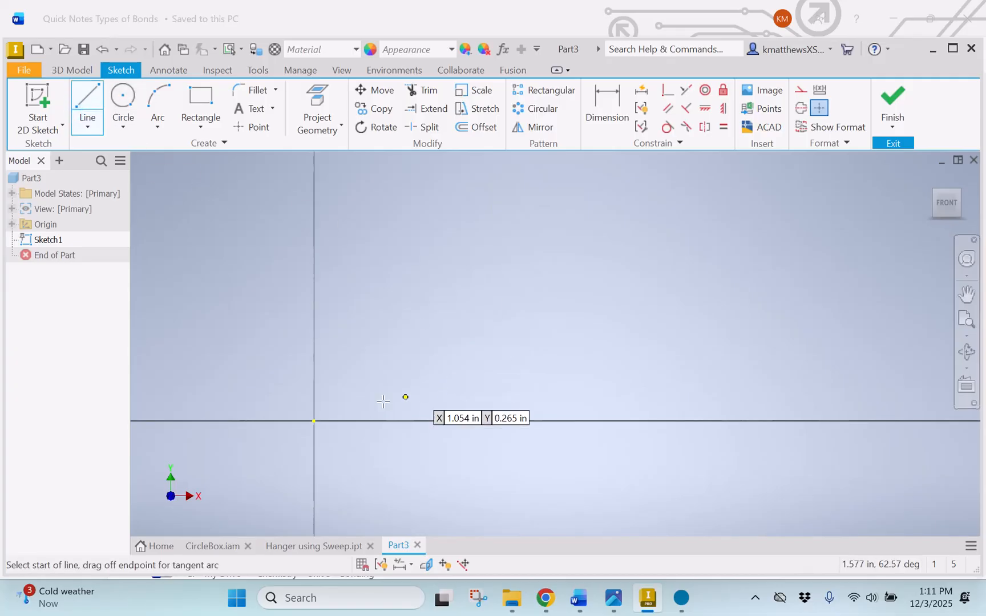
pyautogui.click(314, 421)
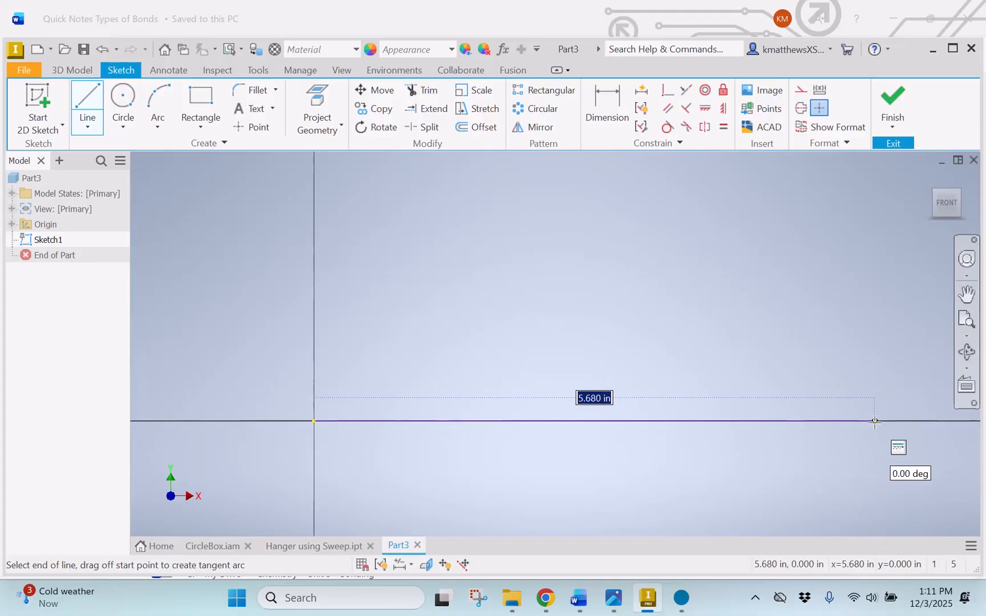
pyautogui.write('1')
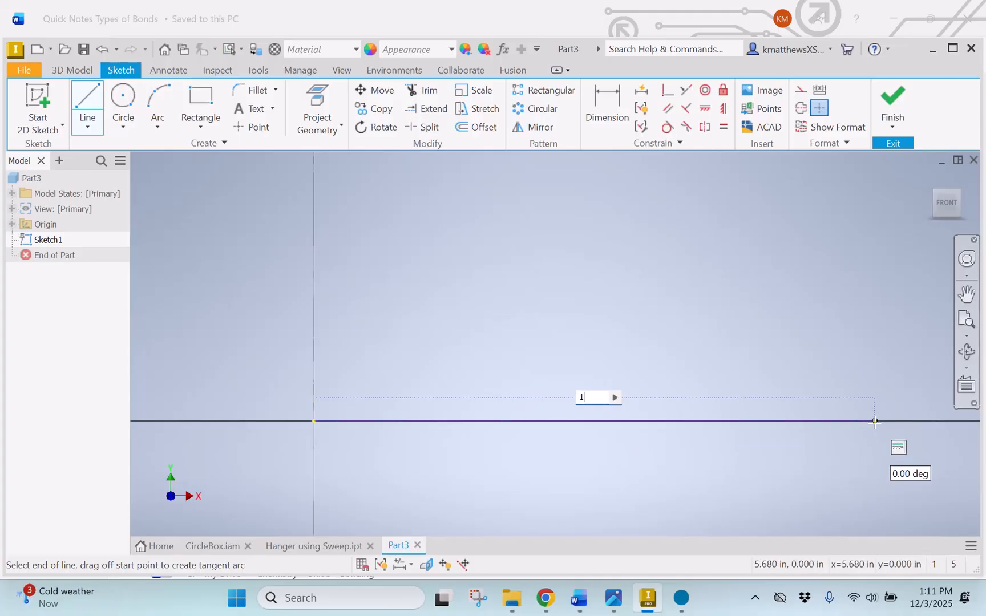
pyautogui.write('7')
pyautogui.press('Return')
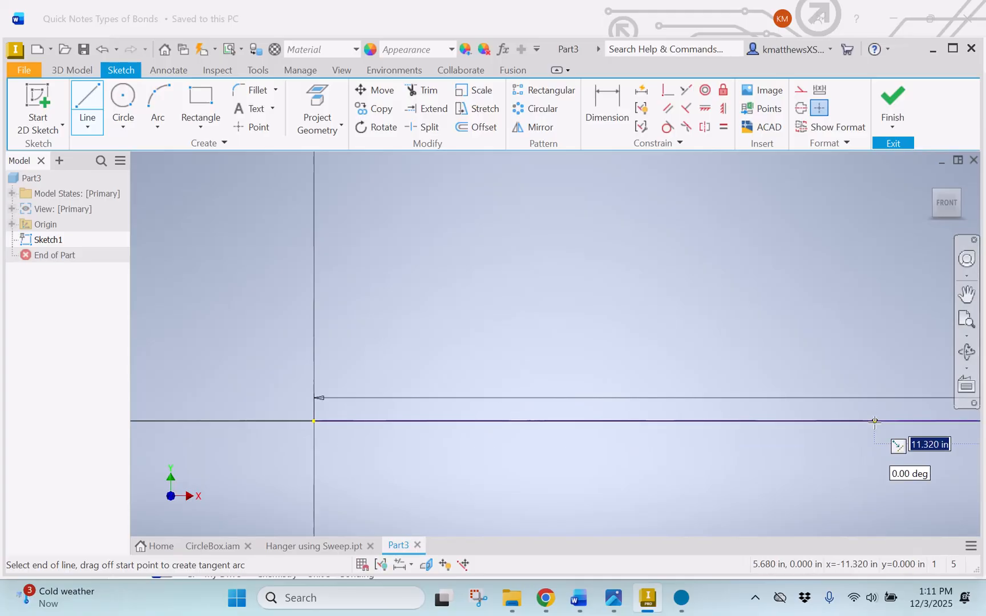
# Draw a slanted line from the base line's far end up and back toward the middle, leaving its upper end free
pyautogui.scroll(-4, 917, 406)
pyautogui.moveTo(907, 372)
pyautogui.mouseDown(button='middle')
pyautogui.moveTo(669, 396)
pyautogui.moveTo(486, 398)
pyautogui.moveTo(481, 409)
pyautogui.mouseUp(button='middle')
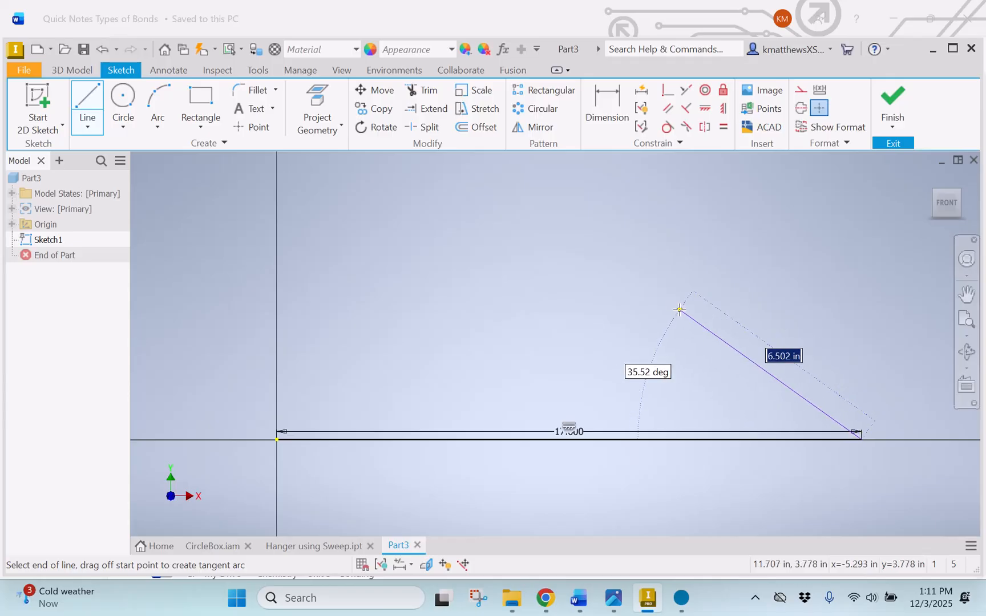
pyautogui.click(651, 296)
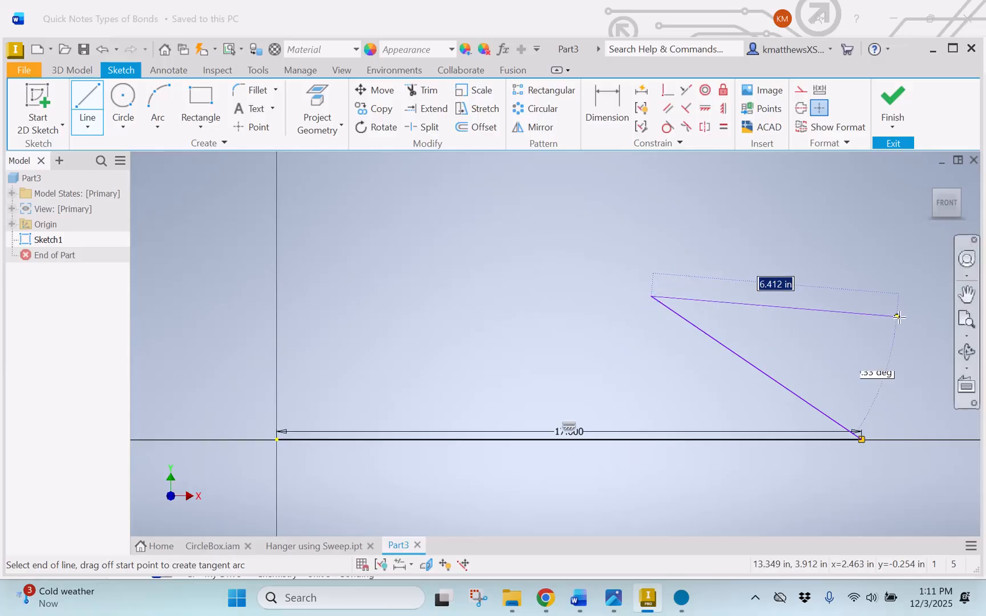
pyautogui.press('Escape')
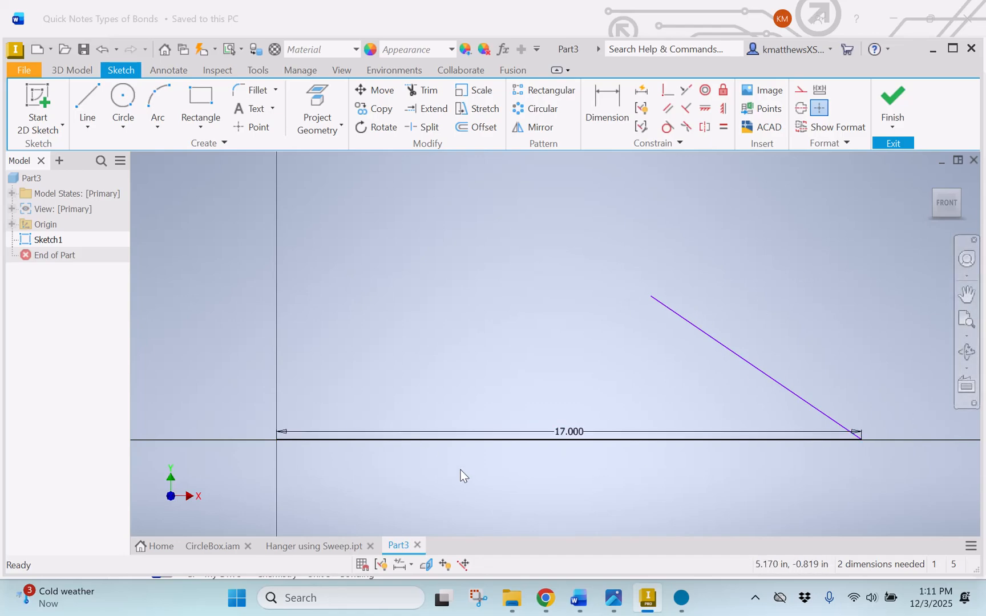
# Draw a vertical construction line about 10.5 in tall upward from the midpoint of the 17 in base line
pyautogui.click(800, 92)
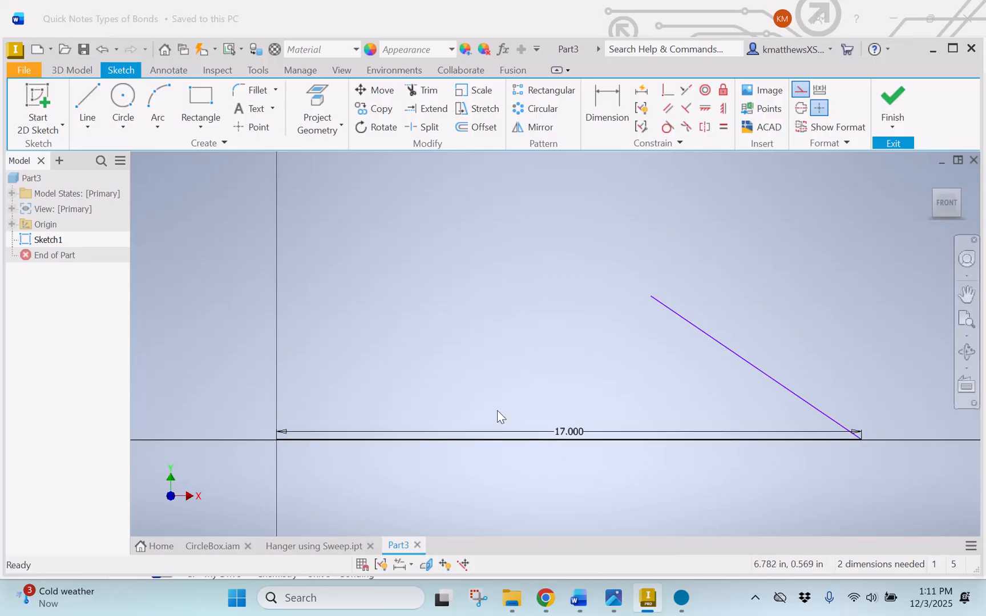
pyautogui.click(88, 98)
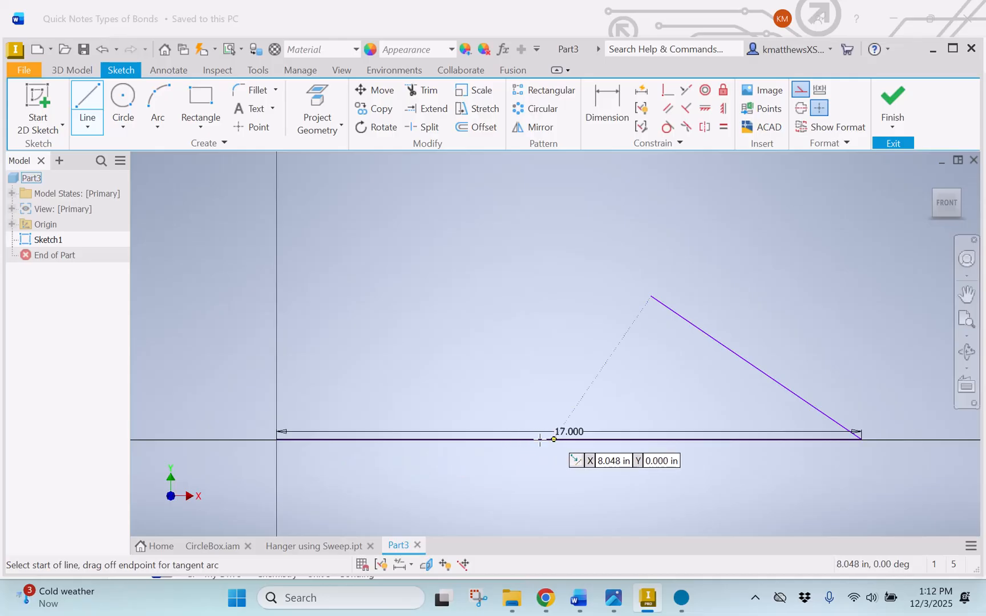
pyautogui.click(569, 439)
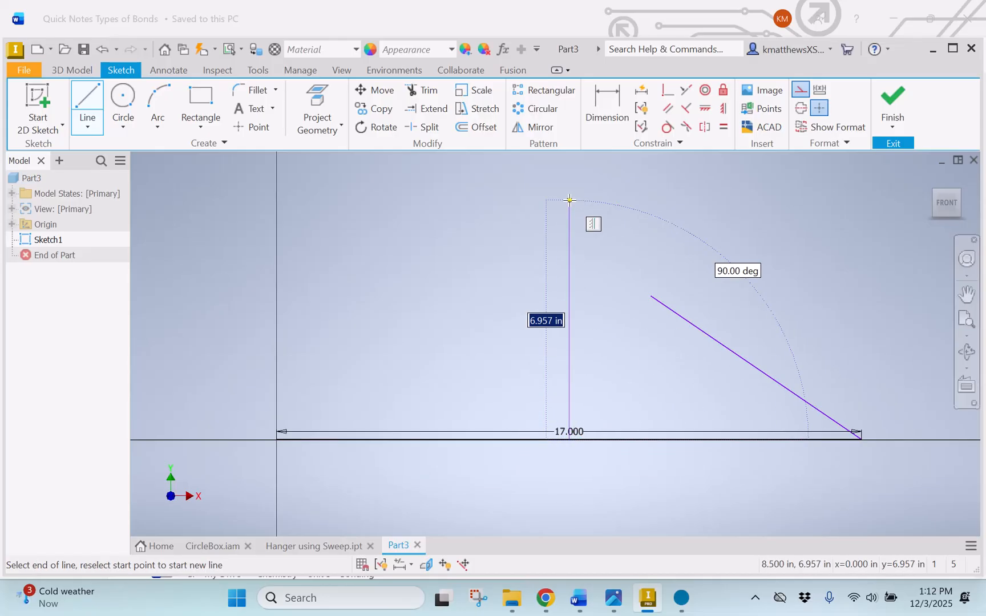
pyautogui.scroll(3, 571, 177)
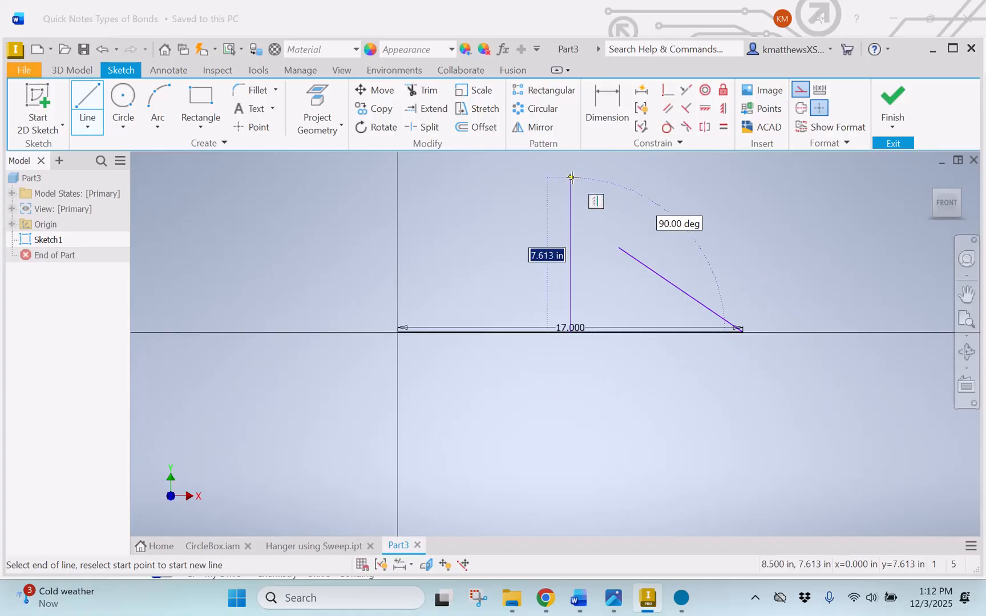
pyautogui.scroll(3, 571, 177)
pyautogui.moveTo(572, 177); pyautogui.dragTo(567, 276, button='middle')
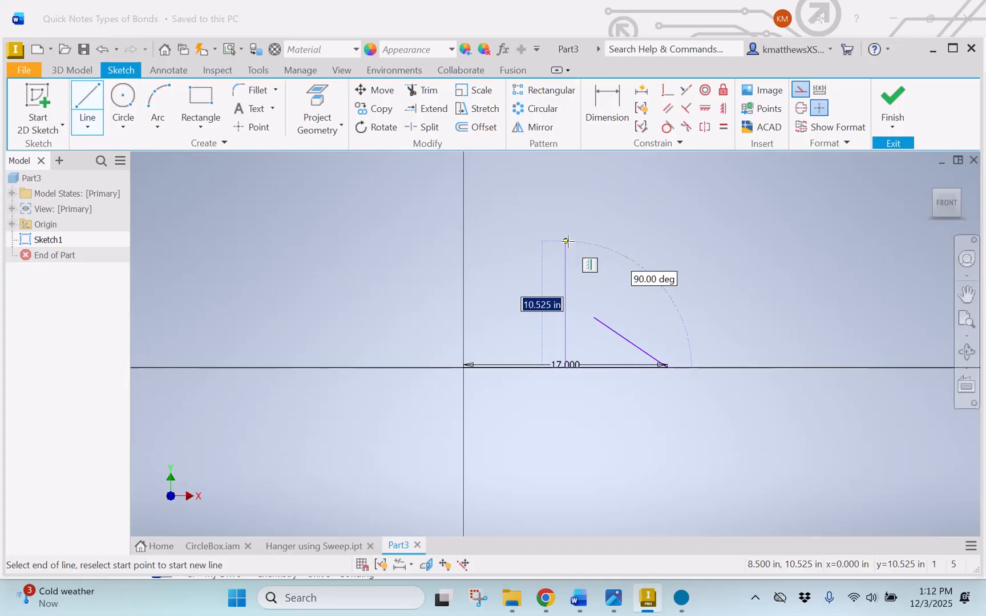
pyautogui.click(566, 240)
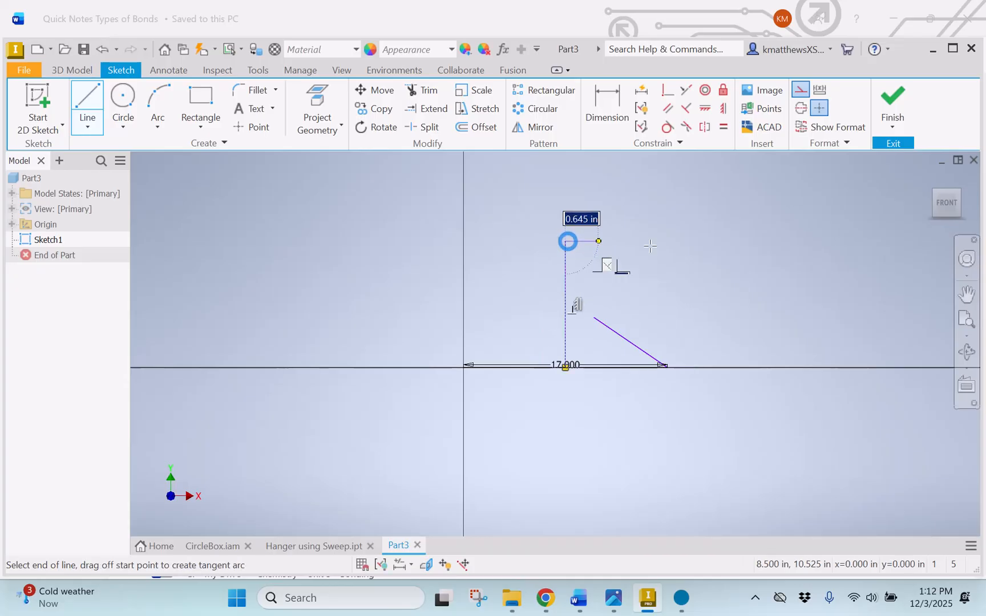
pyautogui.press('Escape')
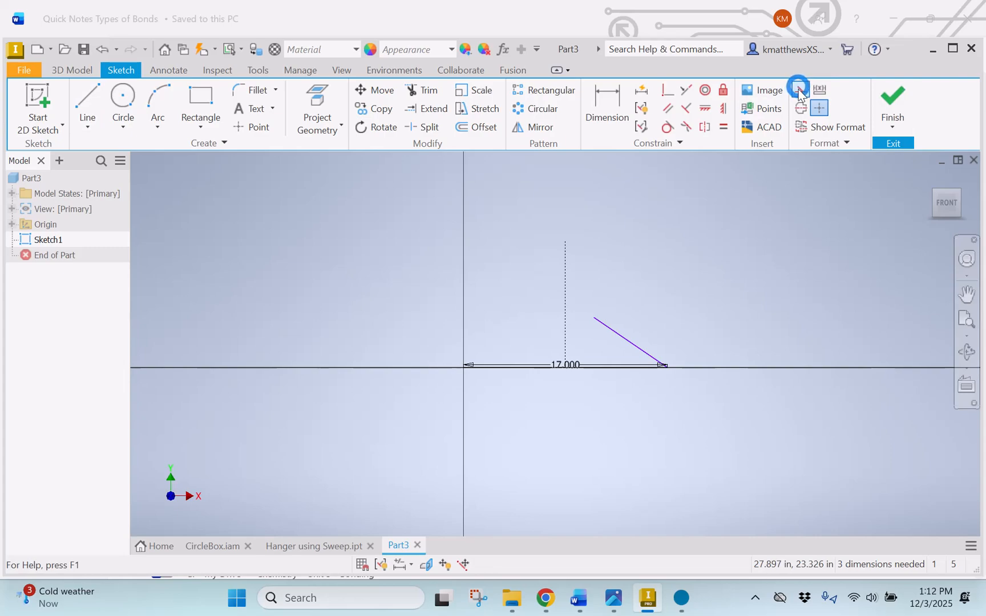
# Lengthen the slanted line by moving its free upper end closer to the vertical construction line
pyautogui.scroll(-5, 735, 208)
pyautogui.moveTo(675, 272); pyautogui.dragTo(898, 123, button='middle')
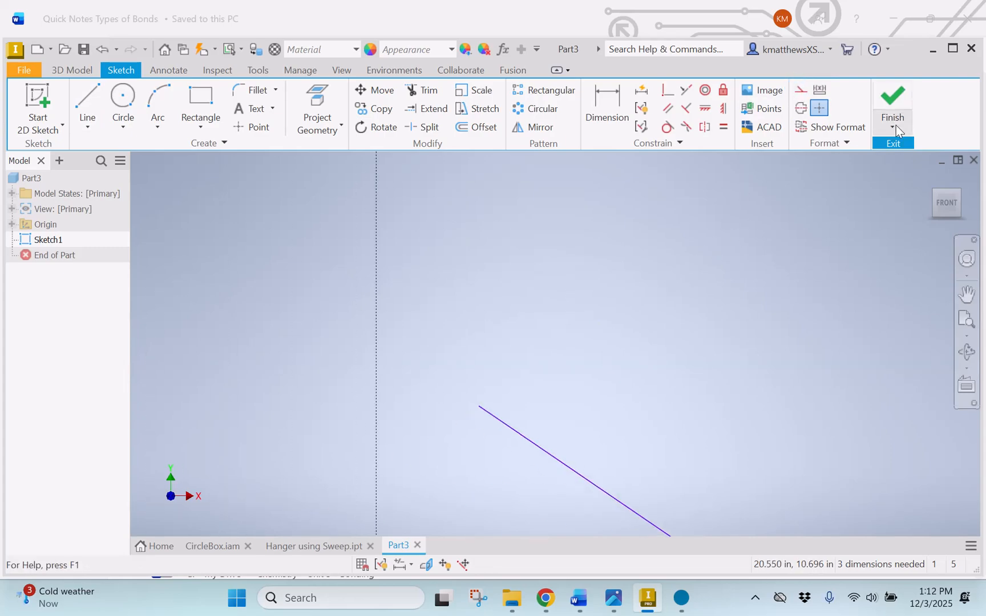
pyautogui.scroll(3, 720, 401)
pyautogui.moveTo(723, 385); pyautogui.dragTo(728, 347, button='middle')
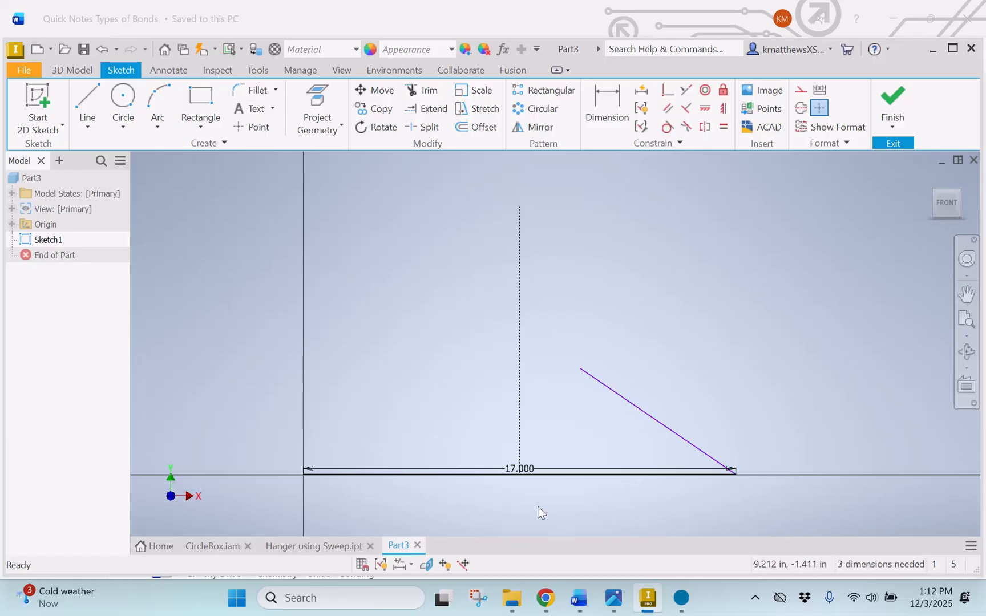
pyautogui.click(588, 374)
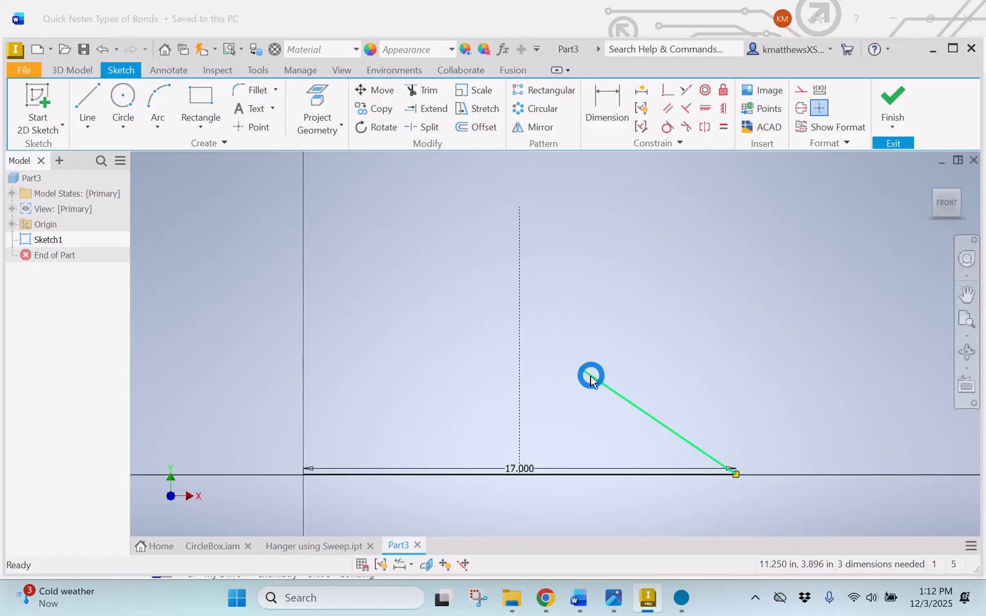
pyautogui.click(580, 370)
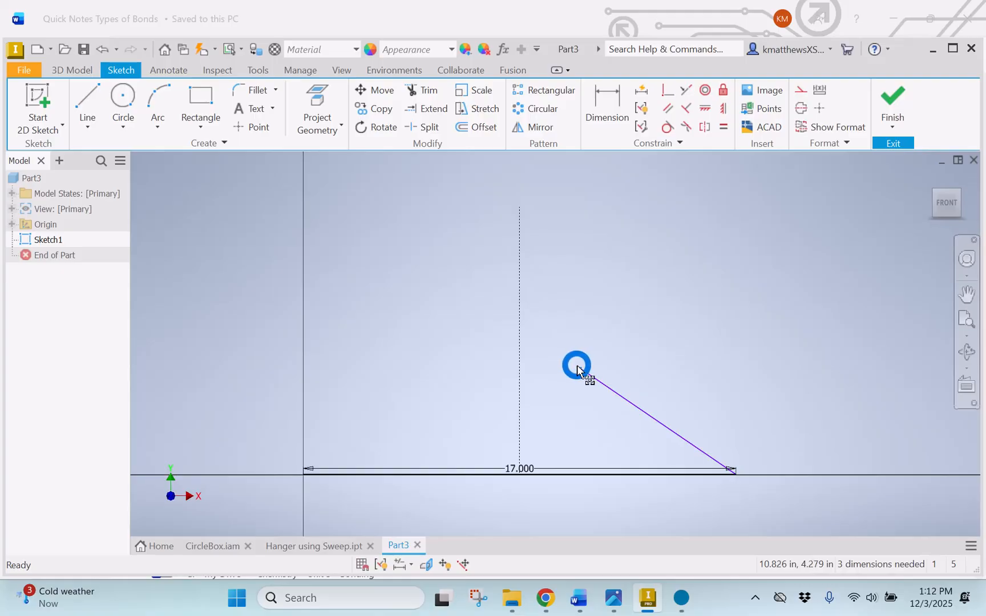
pyautogui.moveTo(577, 368); pyautogui.dragTo(542, 345)
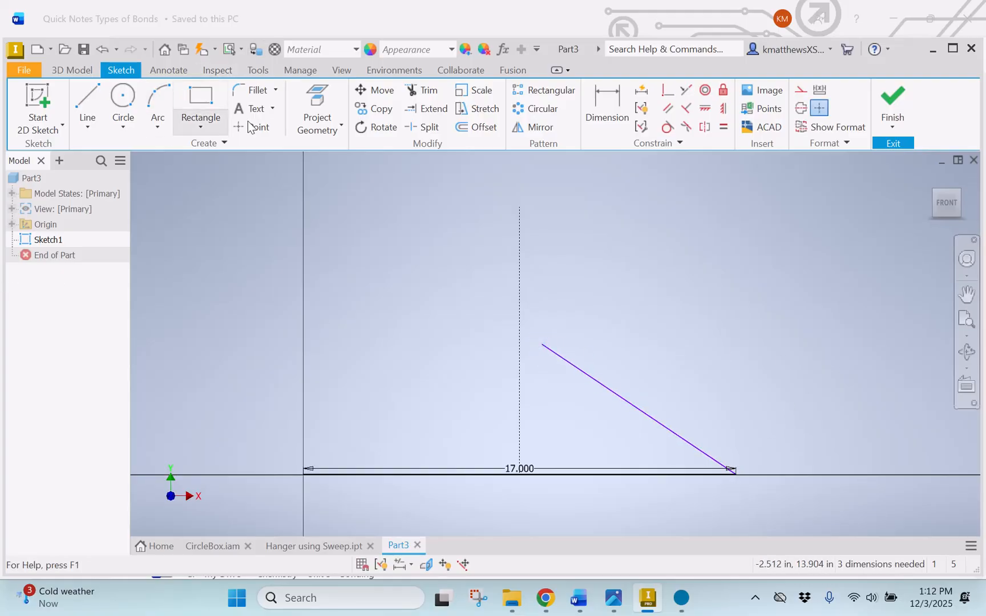
# Dimension the angle between the slanted line and the base line as 30 degrees
pyautogui.click(596, 103)
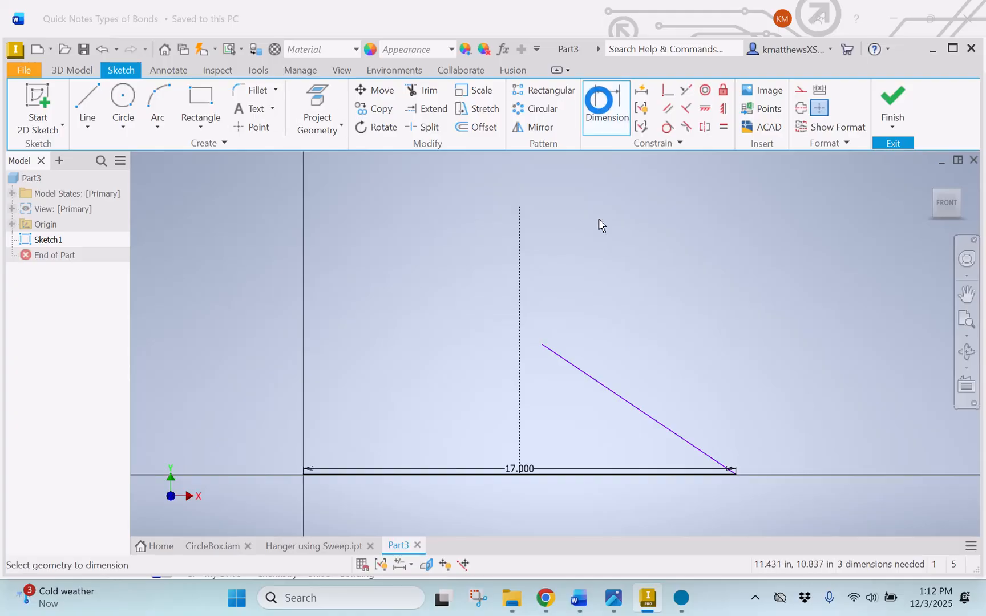
pyautogui.click(667, 432)
pyautogui.click(622, 474)
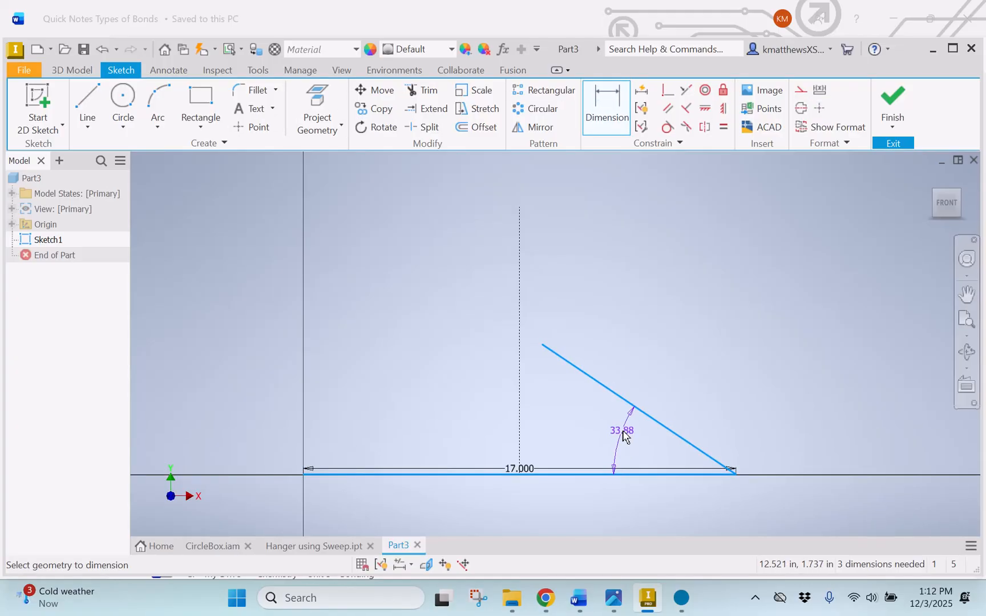
pyautogui.click(623, 433)
pyautogui.write('30')
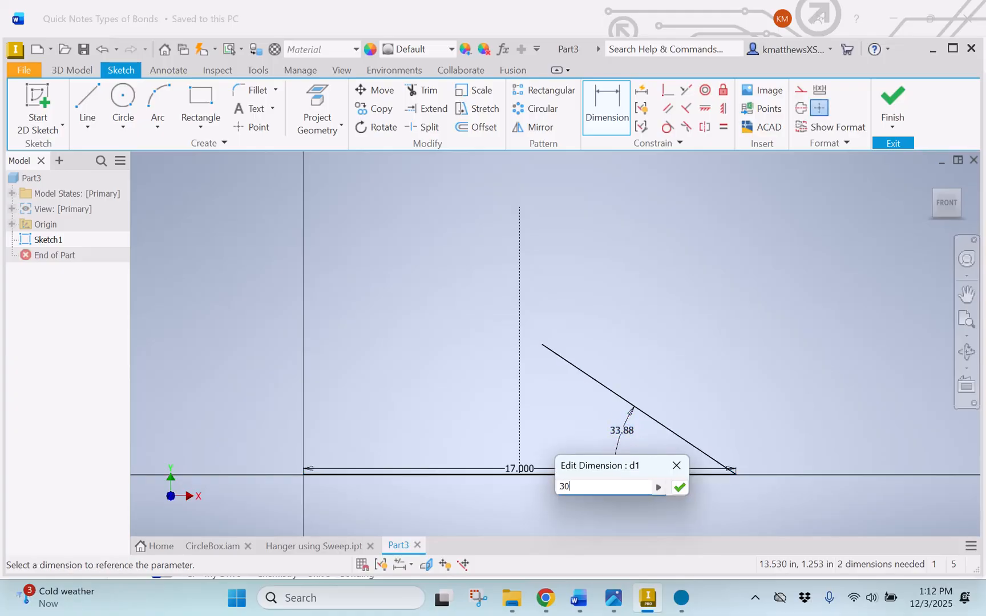
pyautogui.press('Return')
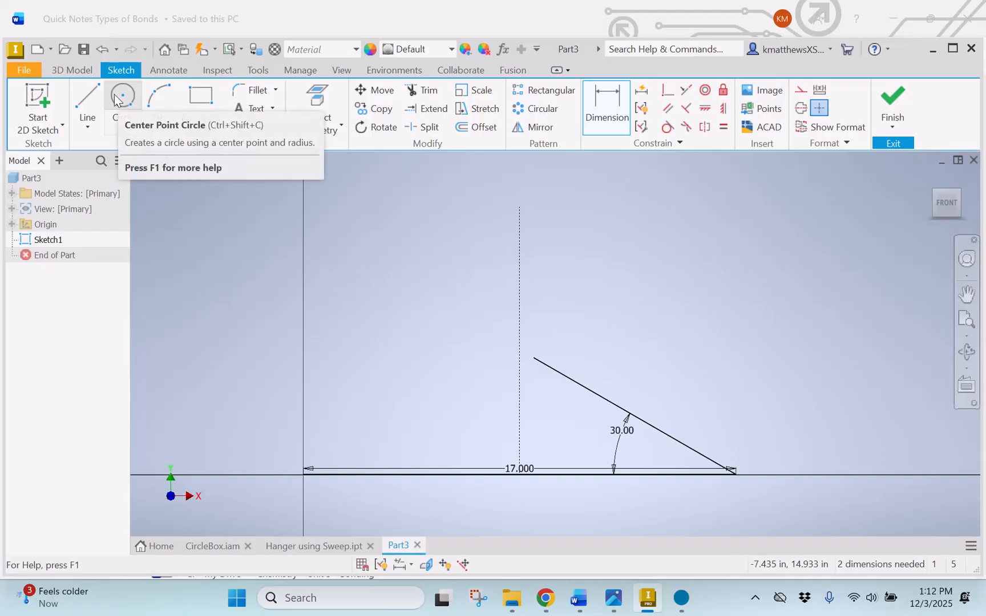
# Draw a solid line about 9.8 in long at 30 degrees from the origin up to the vertical construction line
pyautogui.click(84, 100)
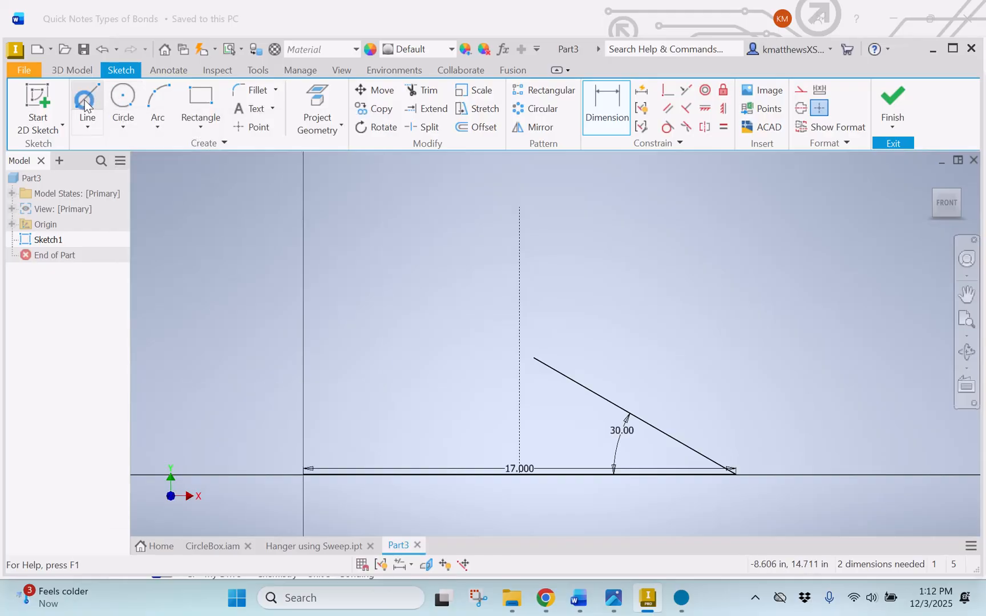
pyautogui.click(304, 473)
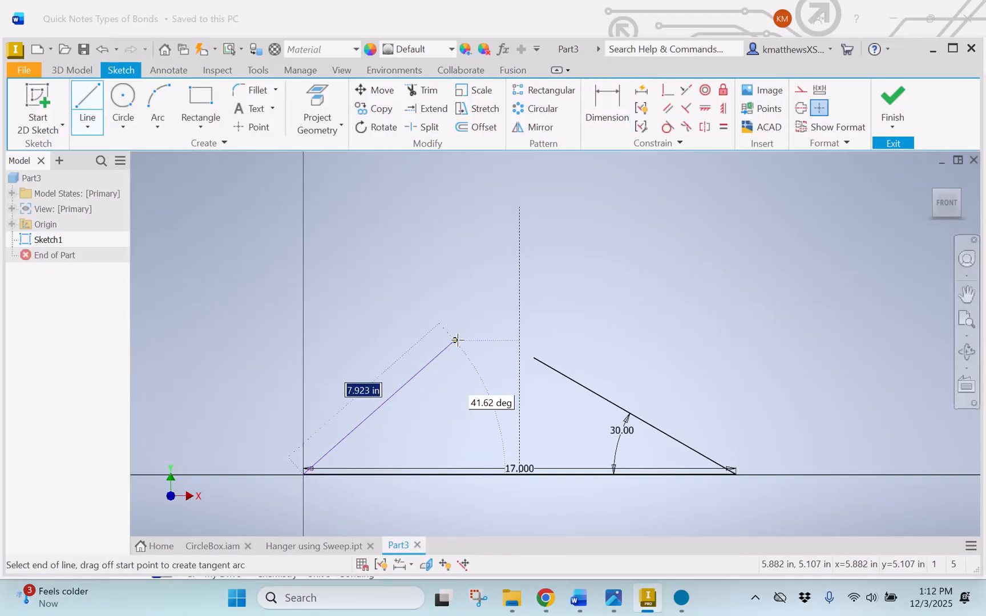
pyautogui.doubleClick(519, 349)
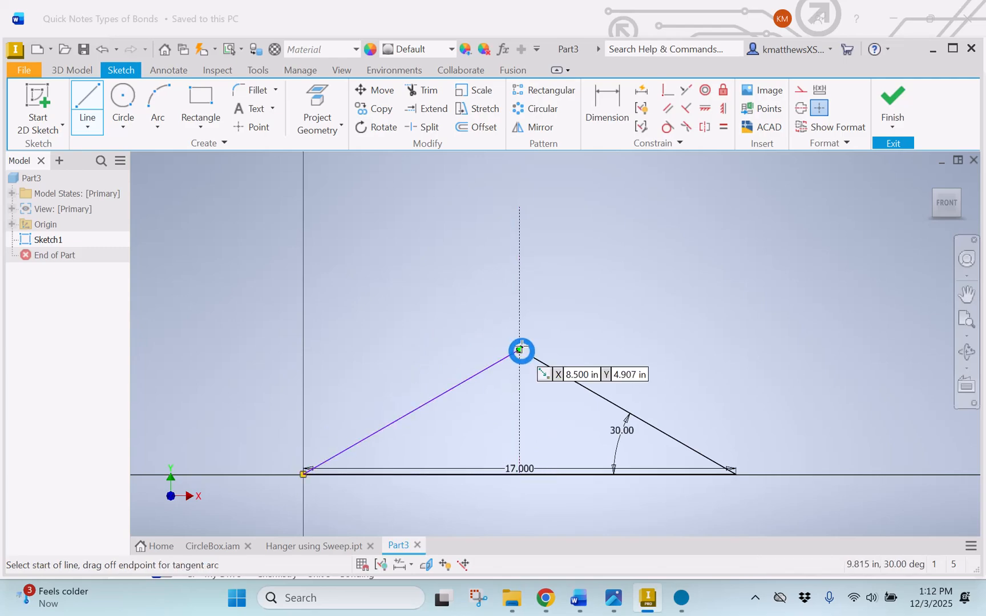
# Draw a vertical line about 2.1 in long from the upper end of the origin-side slanted line, along the construction line
pyautogui.click(519, 297)
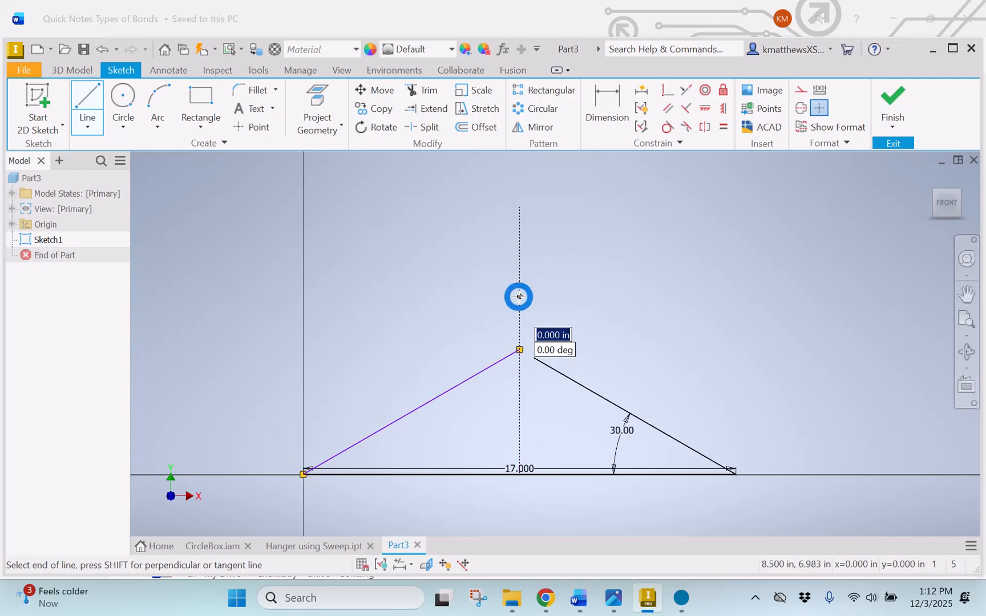
pyautogui.doubleClick(519, 348)
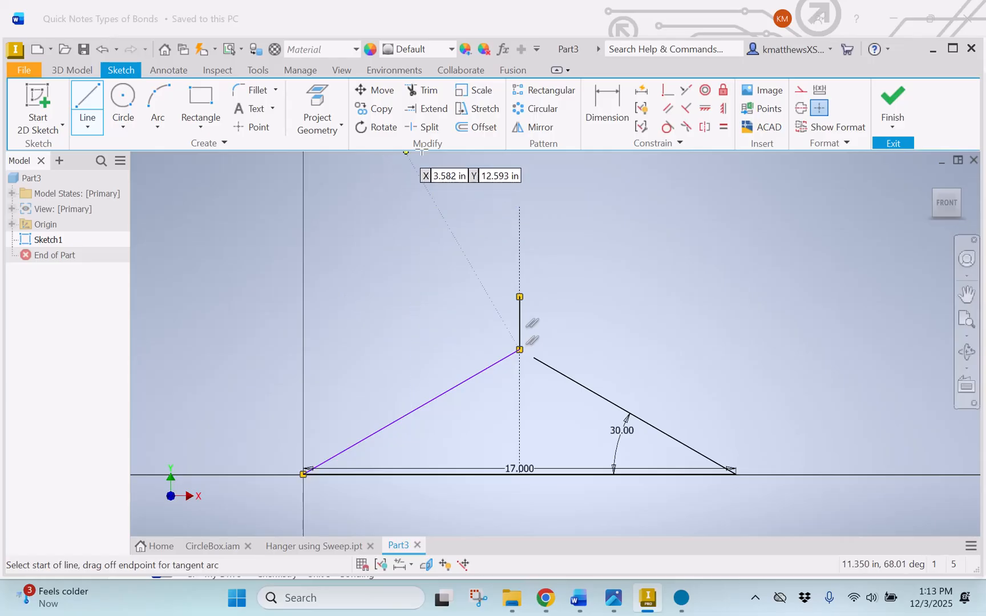
# Dimension the angle between the slanted line from the origin and the base line as 30 degrees
pyautogui.click(609, 105)
pyautogui.click(454, 385)
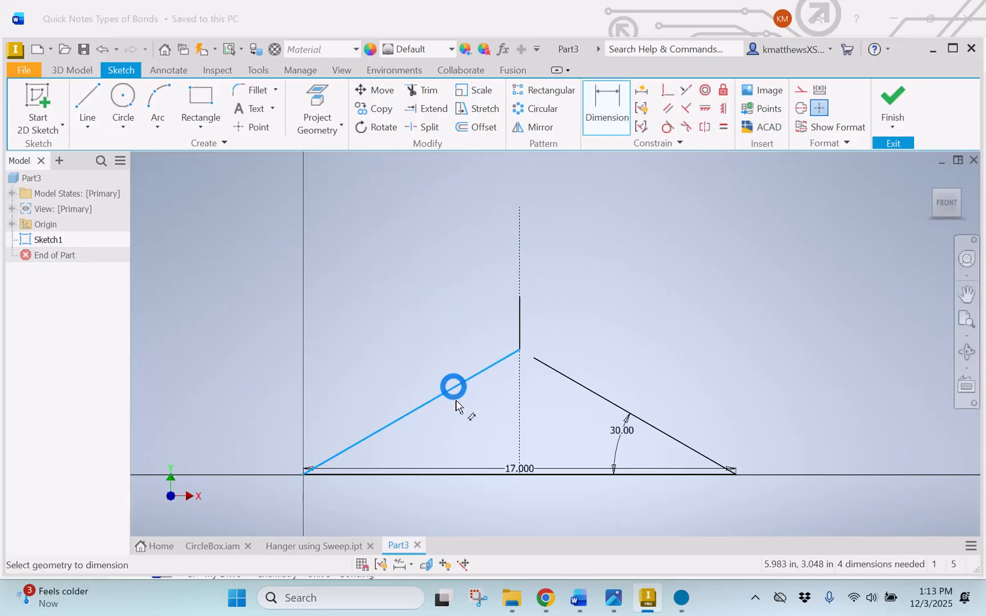
pyautogui.click(453, 469)
pyautogui.click(447, 441)
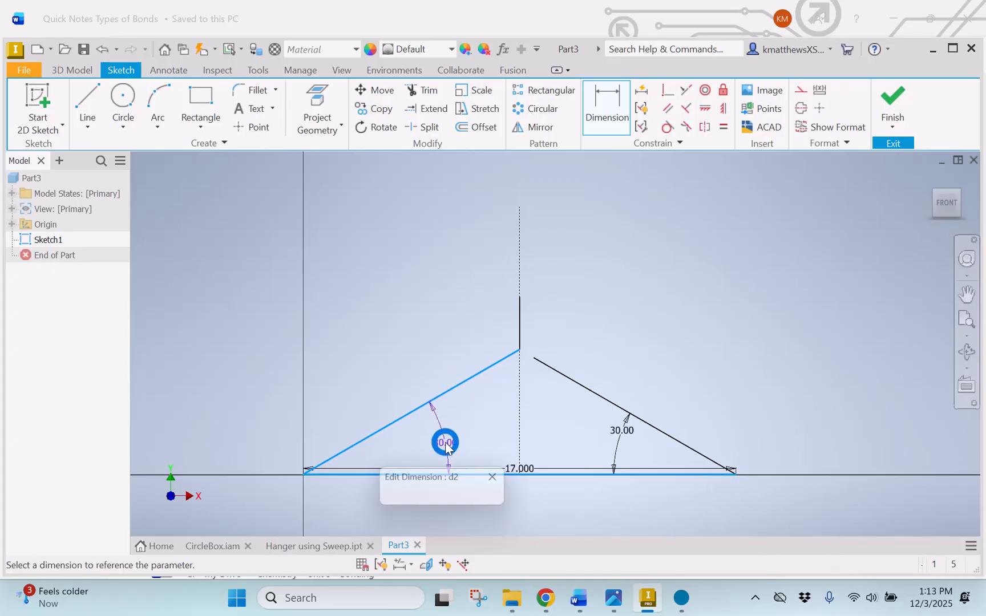
pyautogui.press('Return')
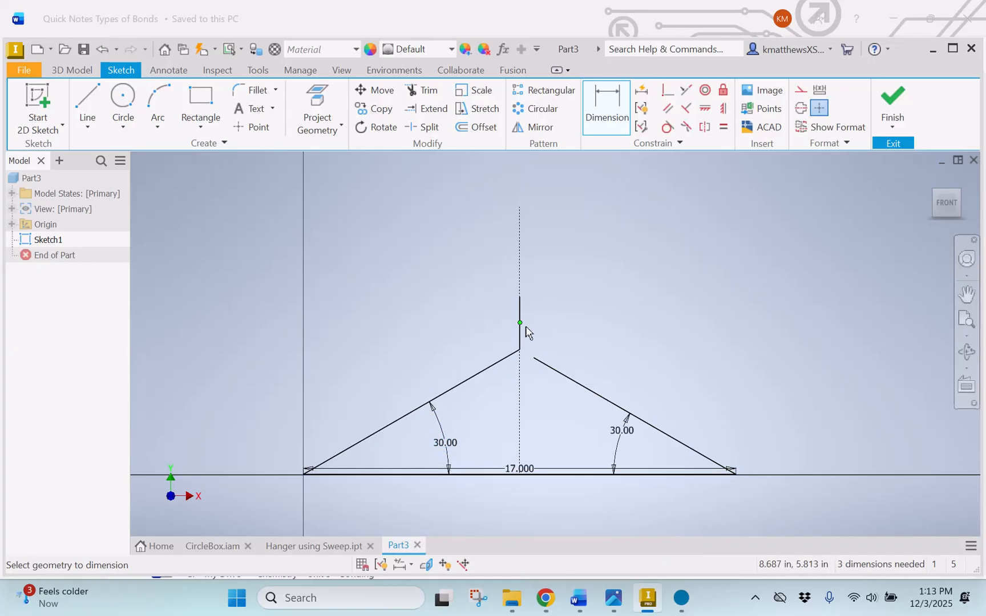
# Dimension the short vertical line above the slanted line as 1.5 in long
pyautogui.click(519, 298)
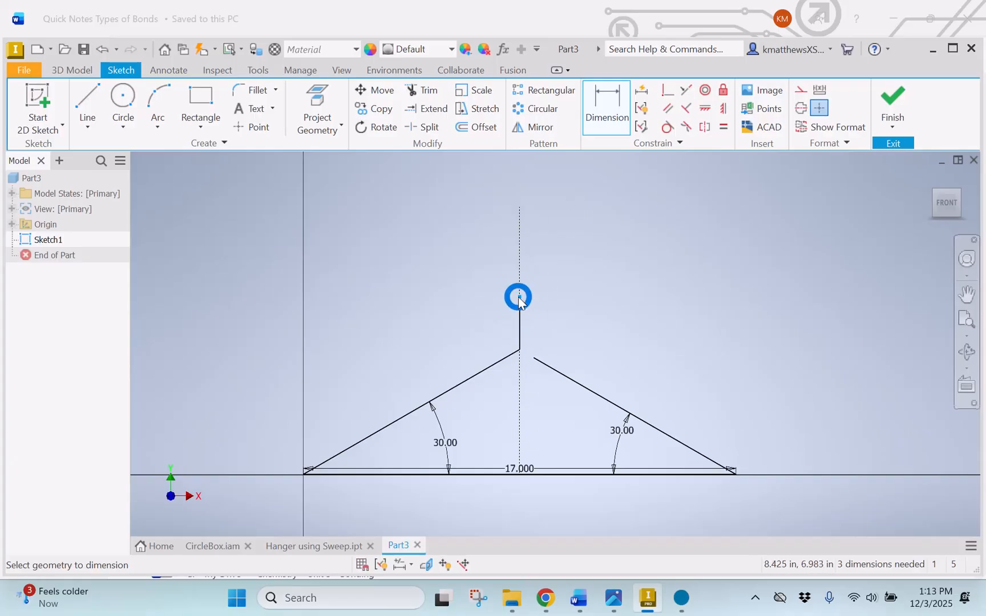
pyautogui.click(520, 352)
pyautogui.click(553, 322)
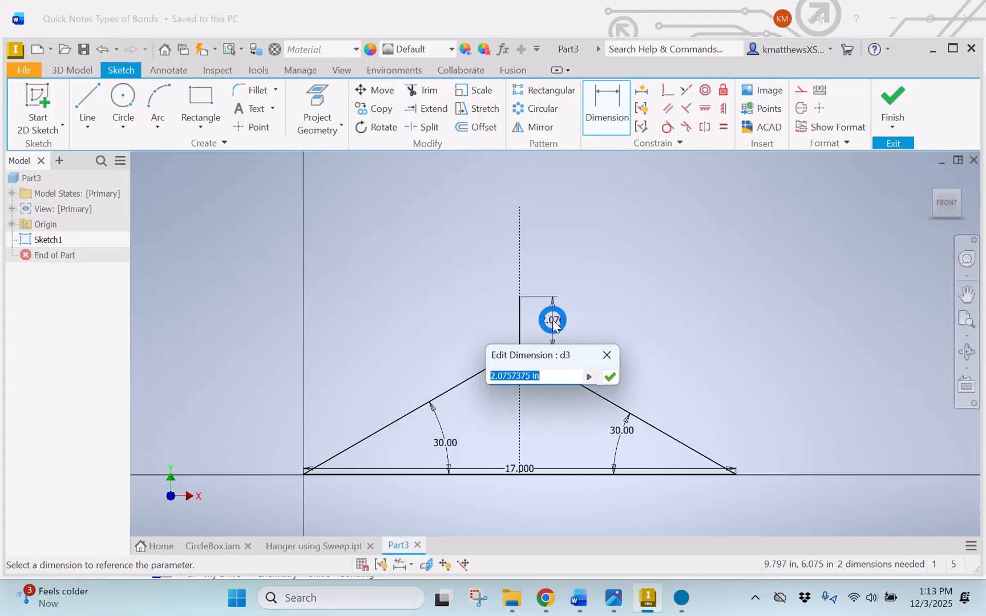
pyautogui.write('1.5')
pyautogui.press('Return')
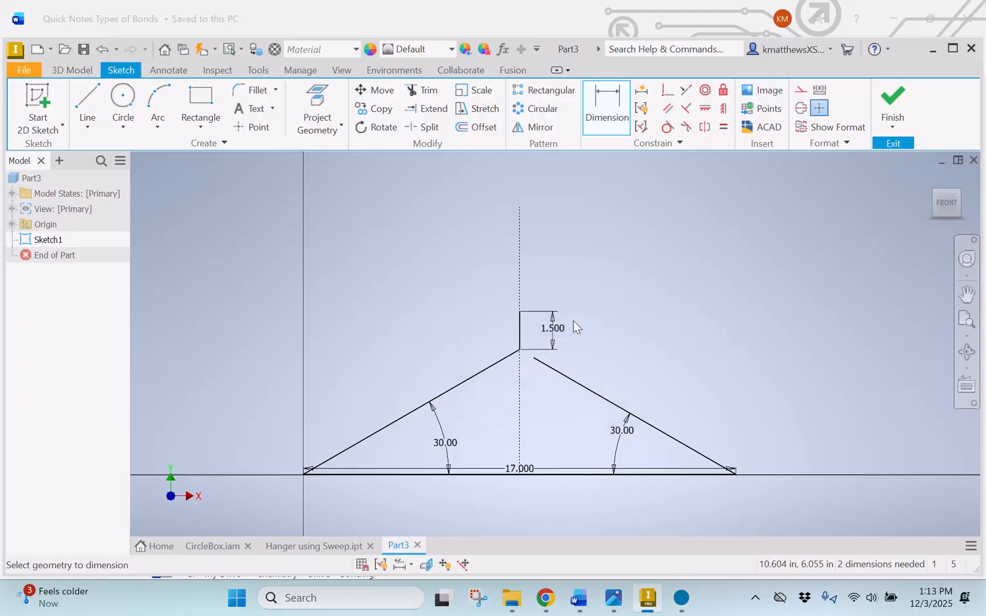
pyautogui.scroll(3, 575, 342)
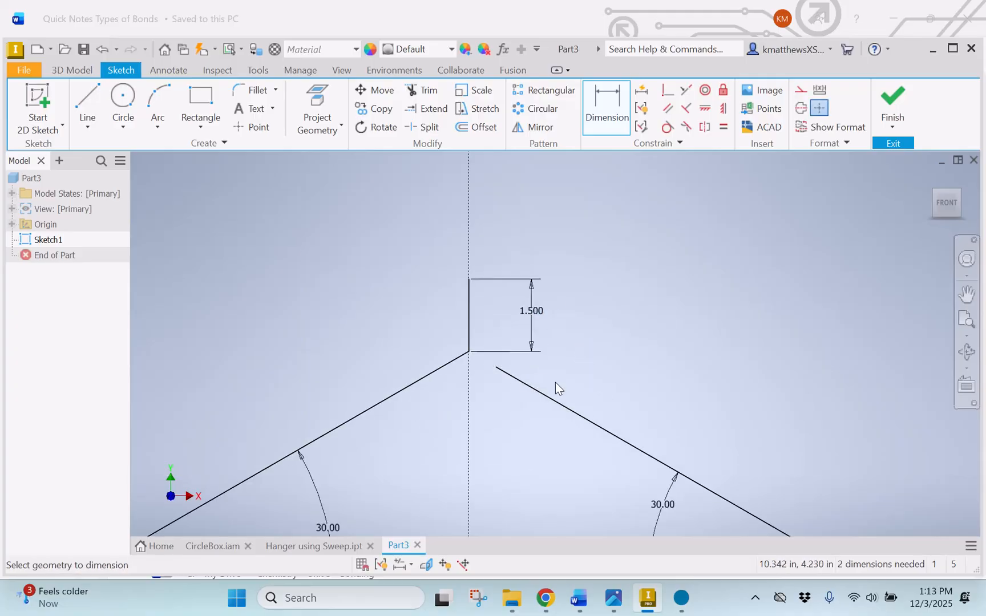
pyautogui.click(513, 376)
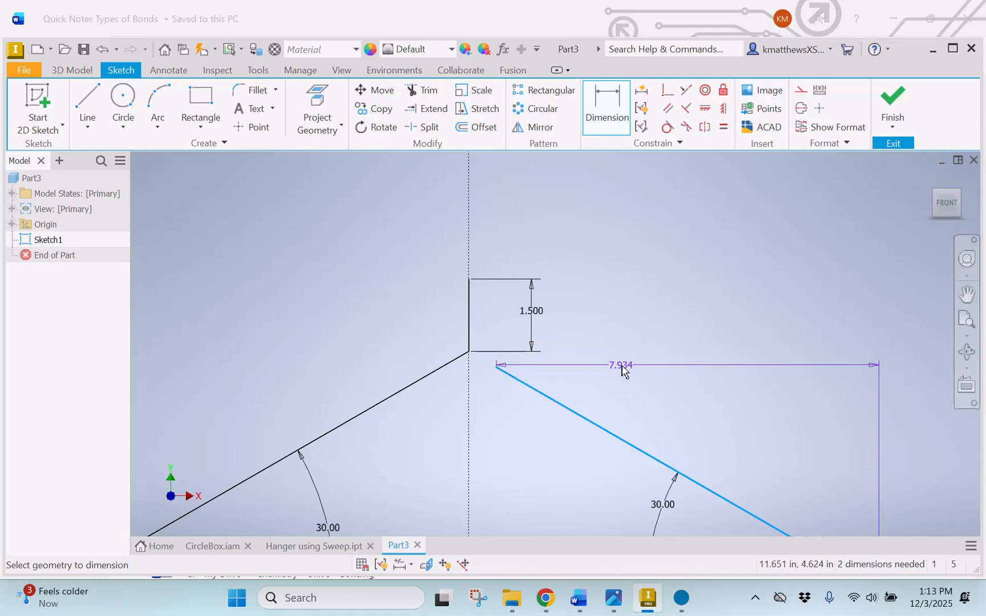
pyautogui.press('Escape')
pyautogui.scroll(-2, 634, 358)
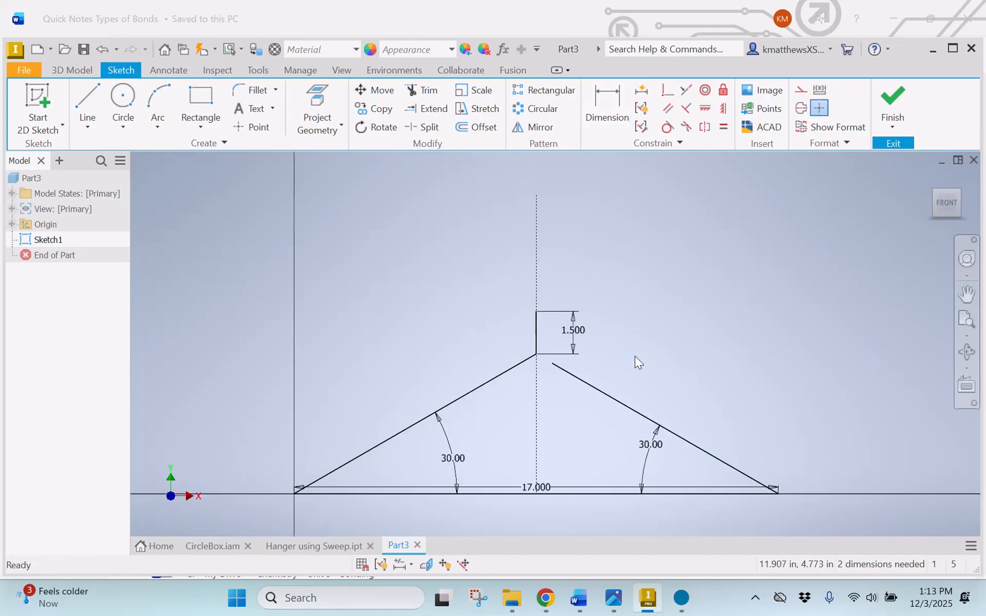
# Dimension the horizontal gap between the construction line and the free upper end of the other slanted line as 0.3 in
pyautogui.scroll(2, 634, 356)
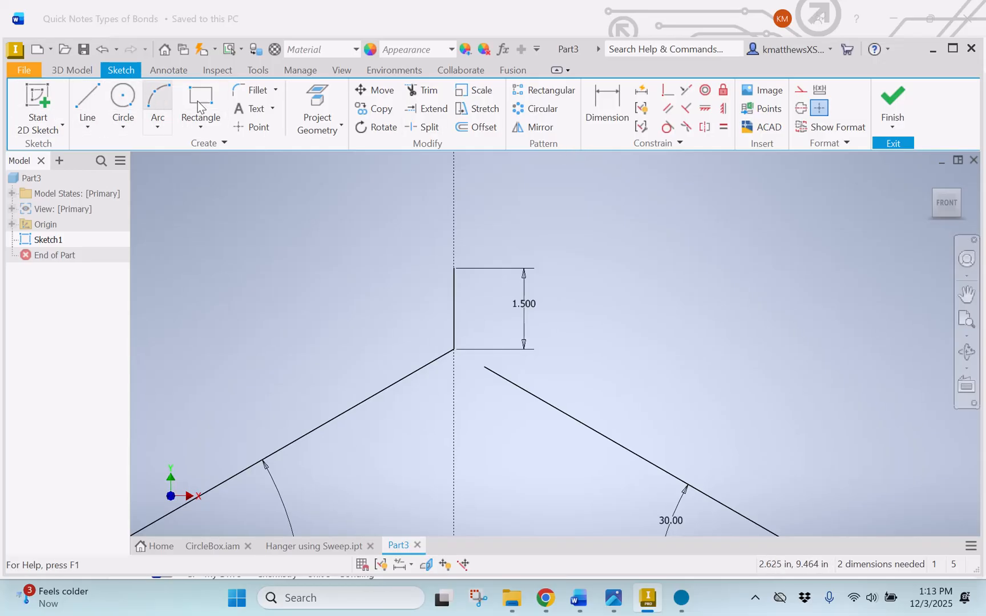
pyautogui.click(607, 106)
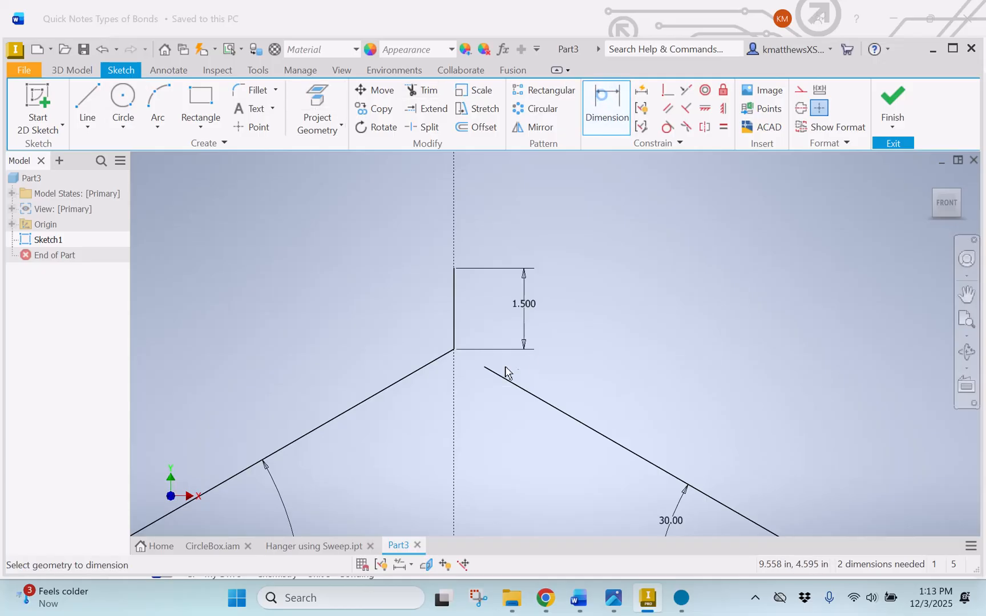
pyautogui.click(454, 372)
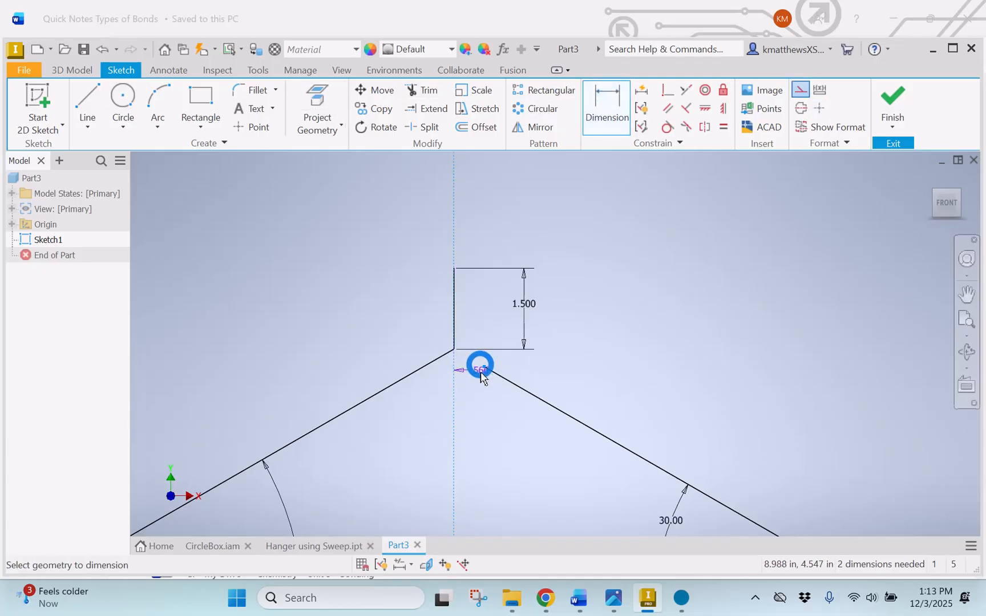
pyautogui.click(485, 367)
pyautogui.click(473, 387)
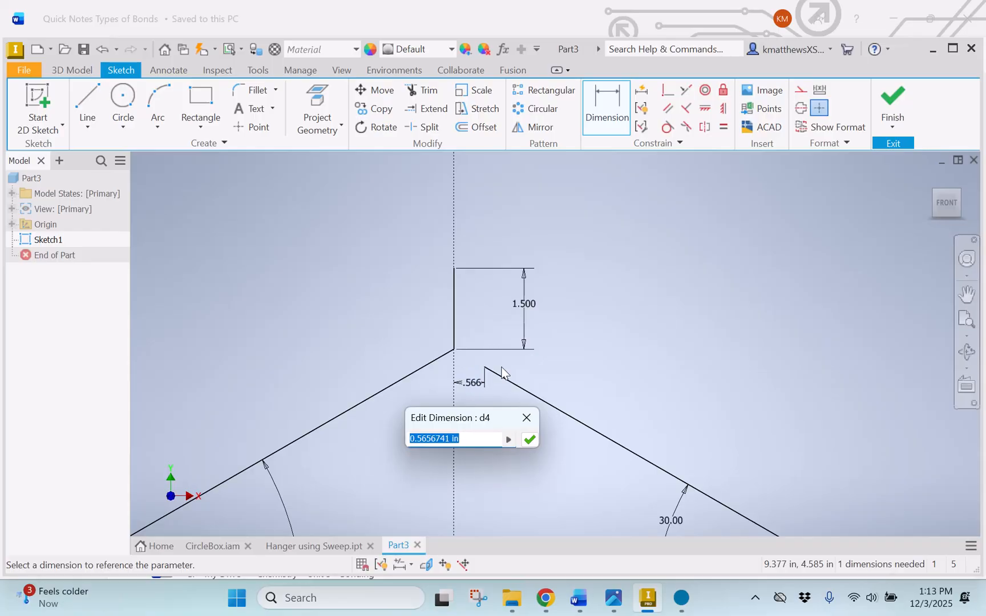
pyautogui.write('.')
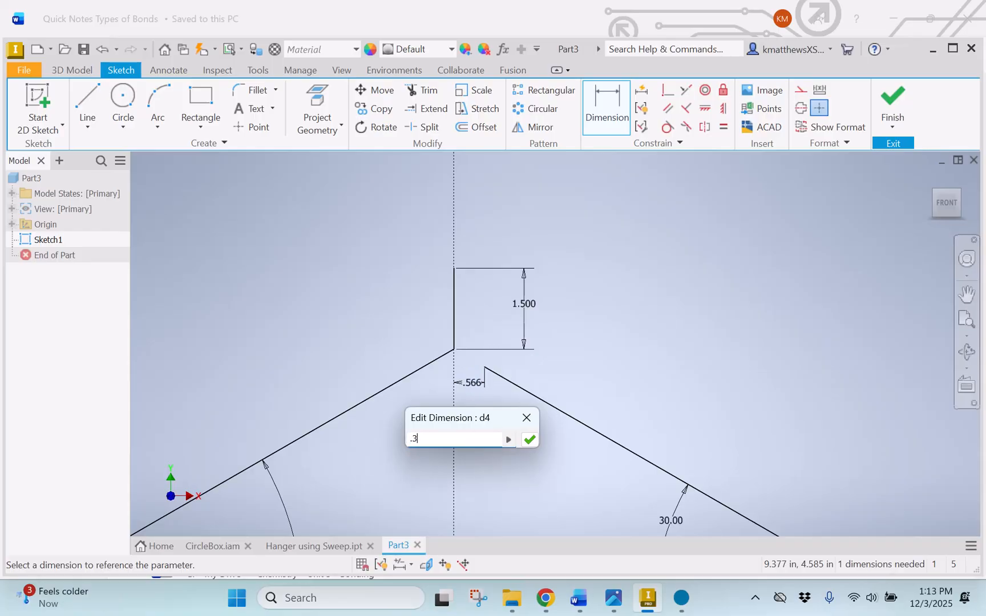
pyautogui.write('3')
pyautogui.press('Return')
# Draw an upward-bulging three-point arc from the top of the 1.5 in line, spanning 2 in horizontally, with a radius of 1 in
pyautogui.scroll(-3, 506, 367)
pyautogui.scroll(3, 506, 367)
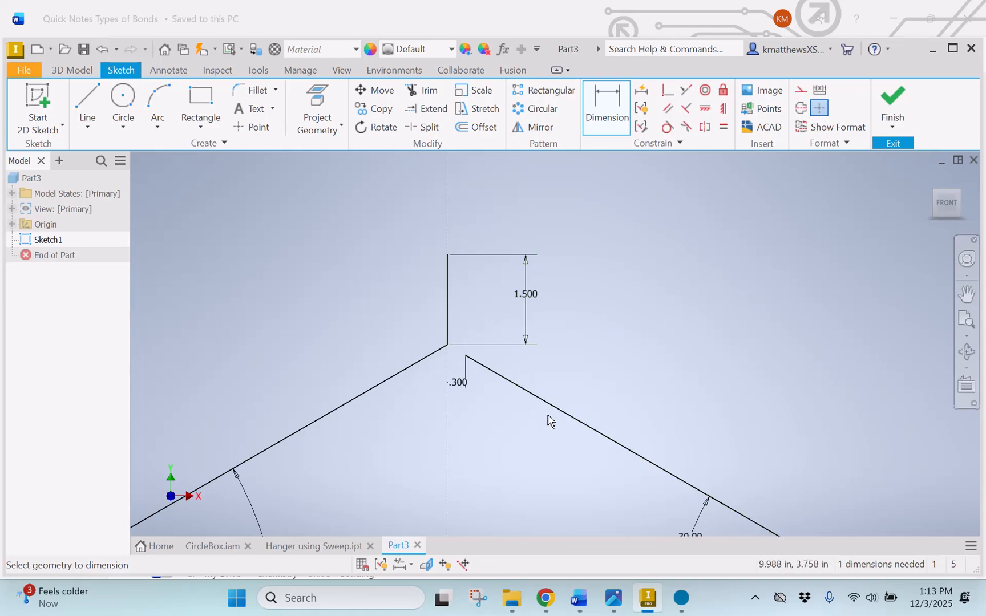
pyautogui.scroll(-3, 520, 423)
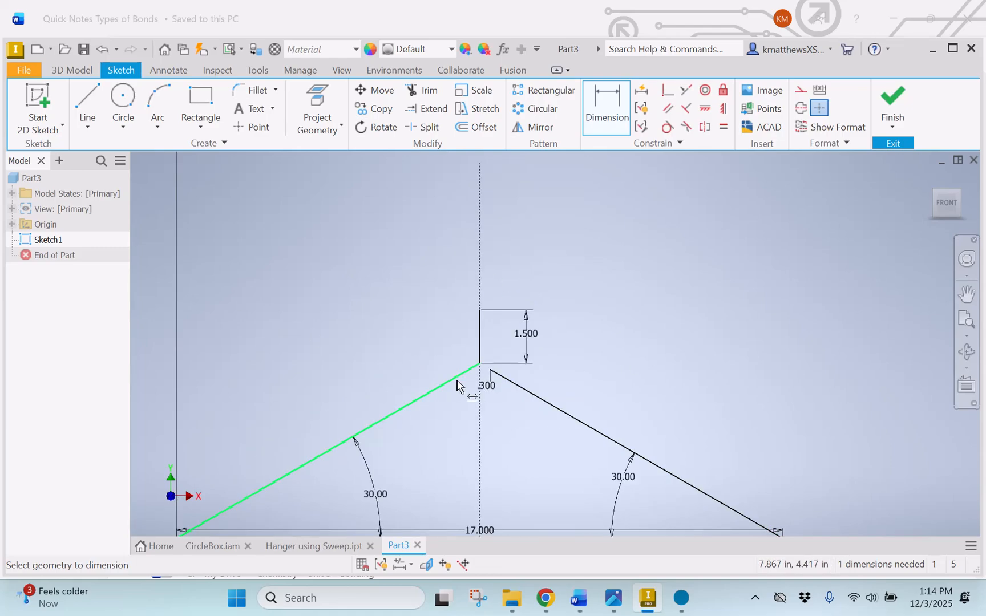
pyautogui.scroll(3, 465, 393)
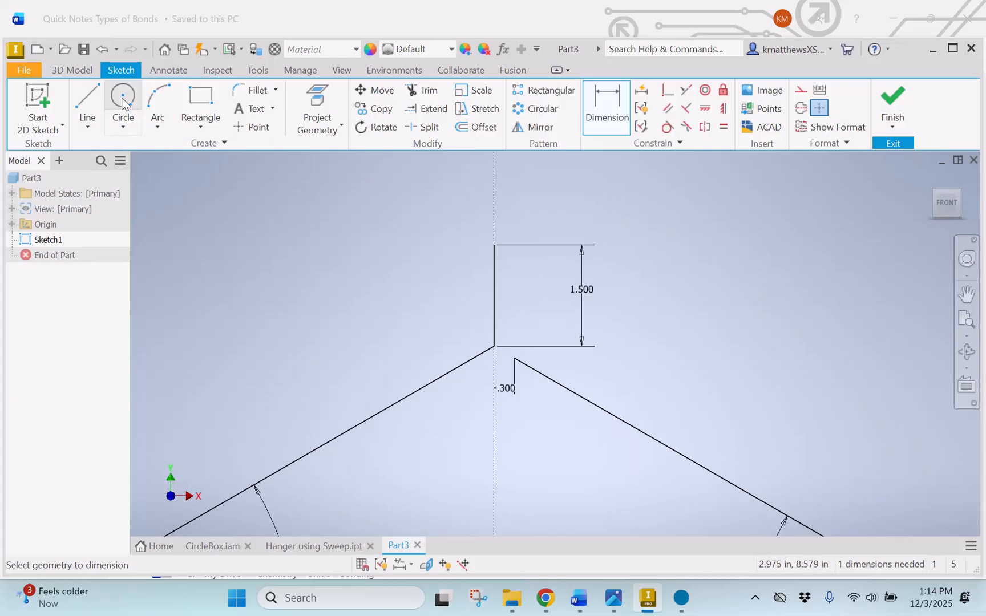
pyautogui.click(156, 102)
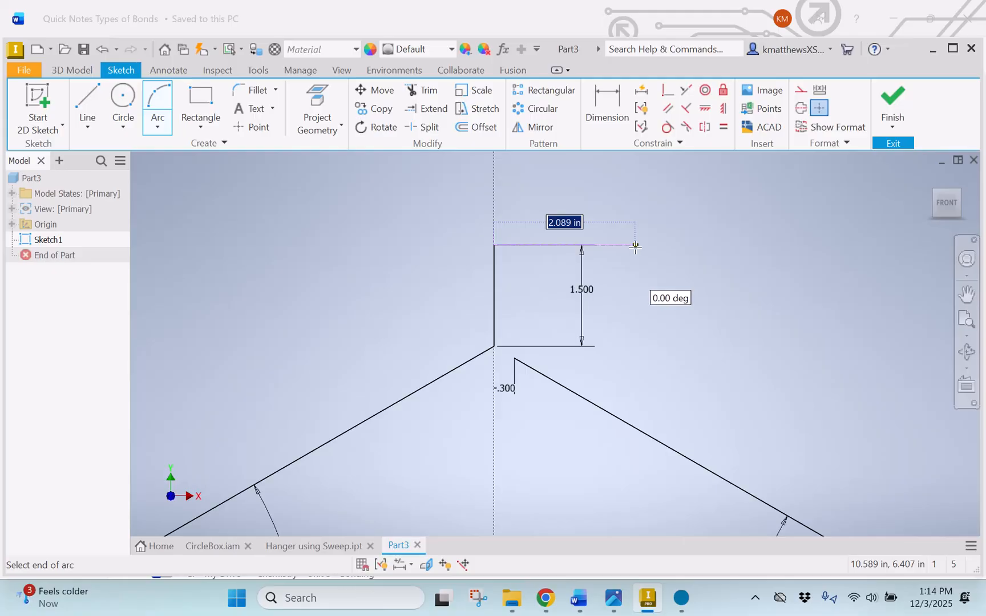
pyautogui.write('2')
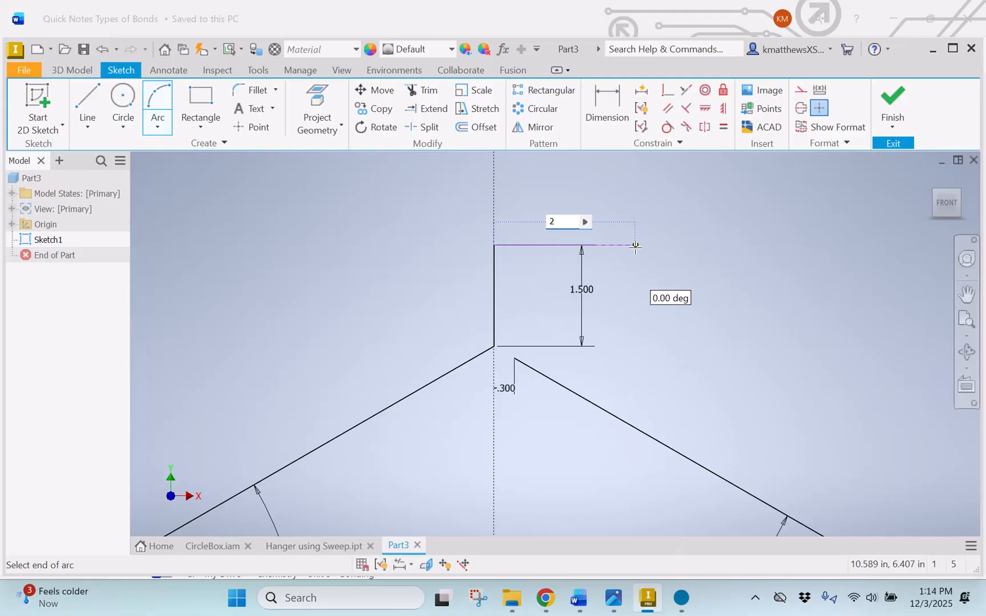
pyautogui.press('Return')
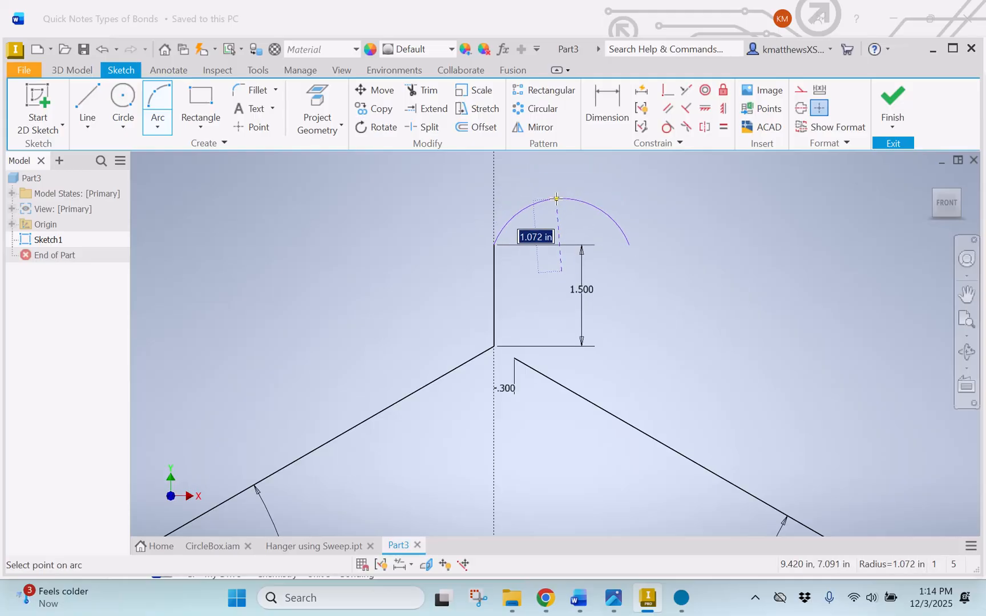
pyautogui.write('1')
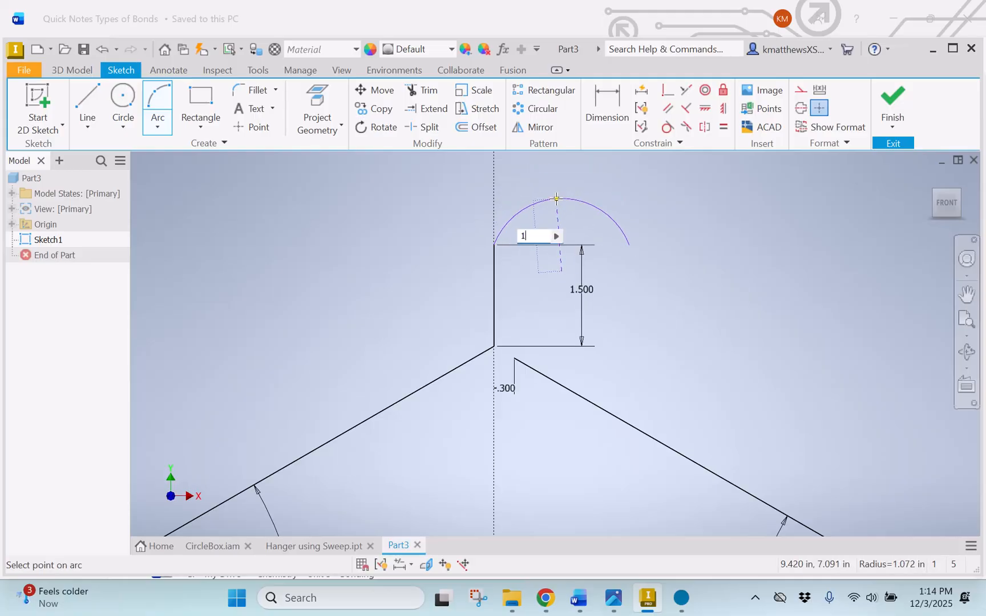
pyautogui.click(556, 198)
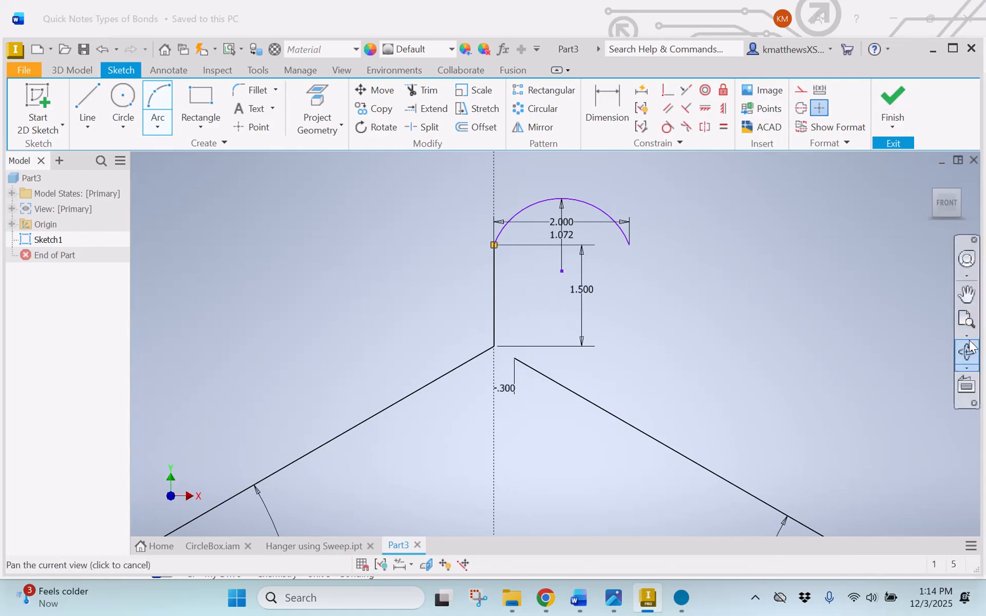
pyautogui.press('Escape')
# Edit the arc's radius dimension and apply 1 in so the arc updates to that radius
pyautogui.scroll(3, 578, 255)
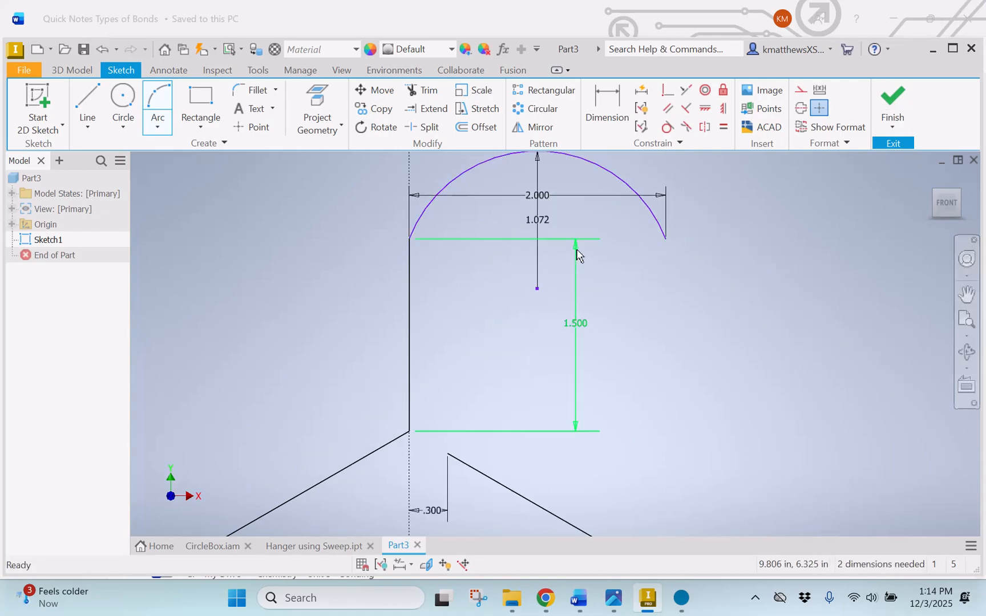
pyautogui.doubleClick(537, 220)
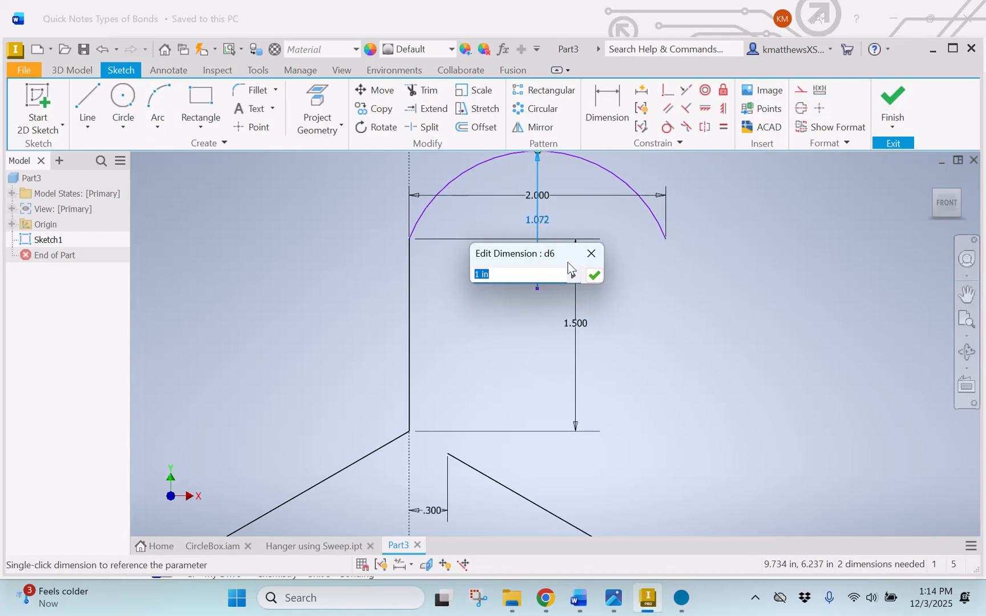
pyautogui.press('Return')
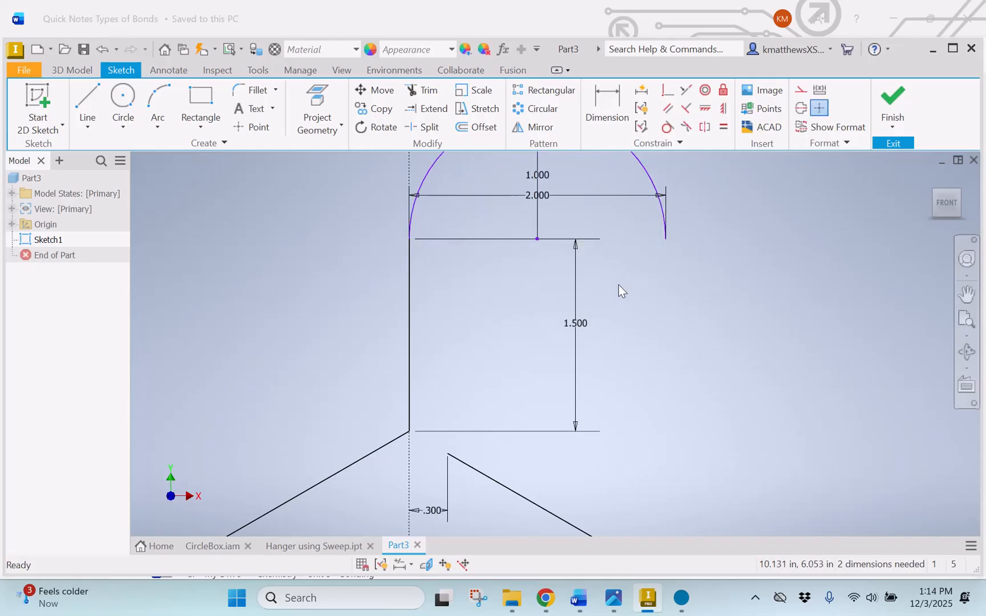
# Apply a tangent constraint between the hook arc and the 1.5 in vertical line
pyautogui.scroll(-2, 619, 288)
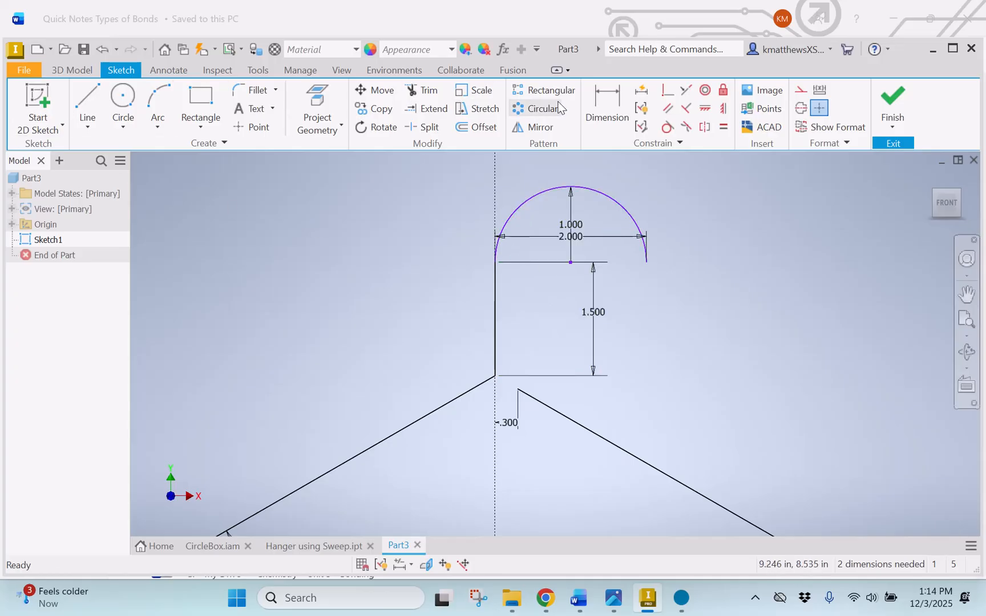
pyautogui.click(667, 127)
pyautogui.click(532, 199)
pyautogui.click(485, 280)
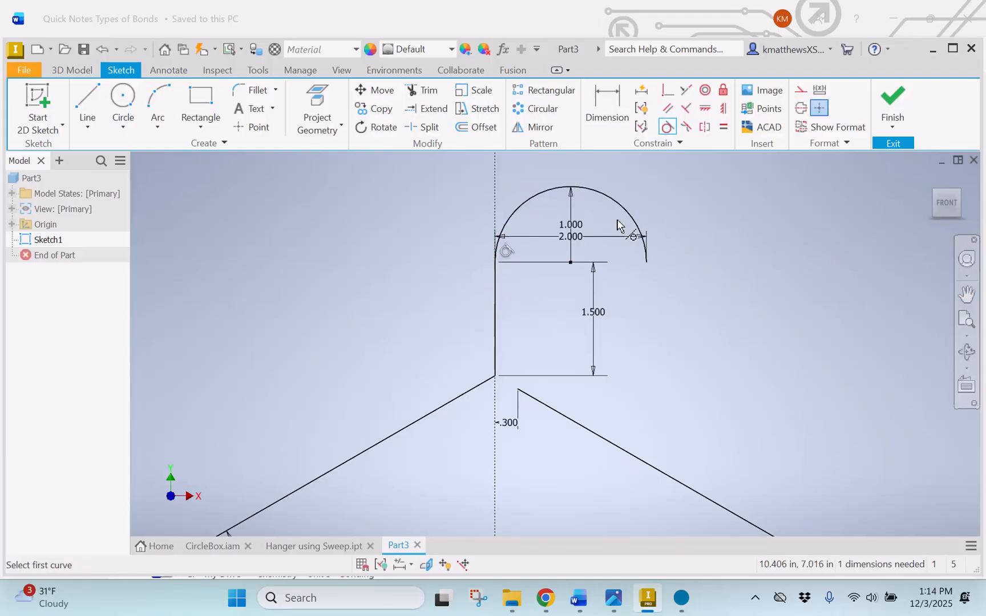
# Draw a 0.5 in vertical line straight down from the free end of the hook arc
pyautogui.click(87, 103)
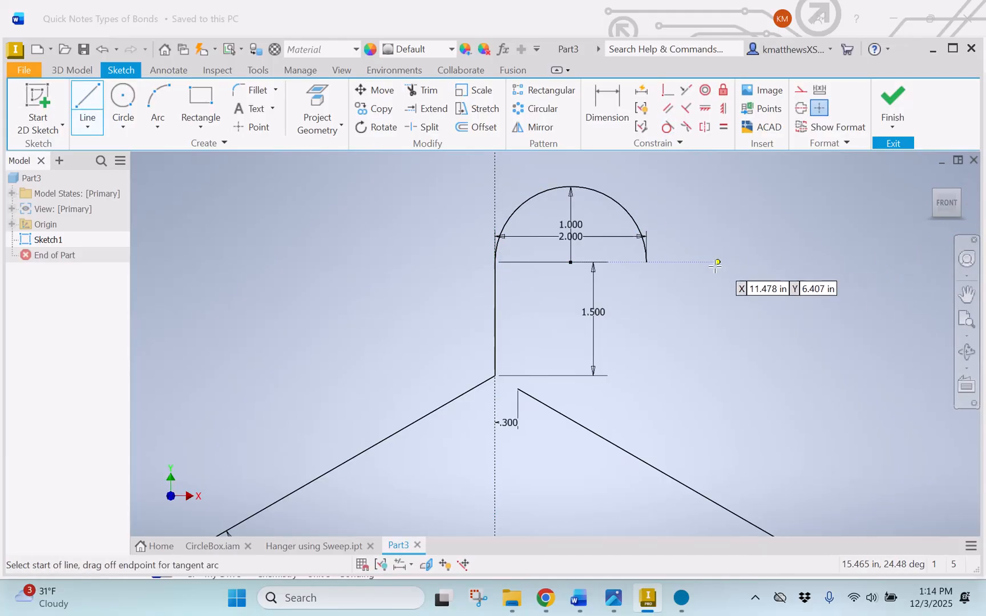
pyautogui.click(647, 262)
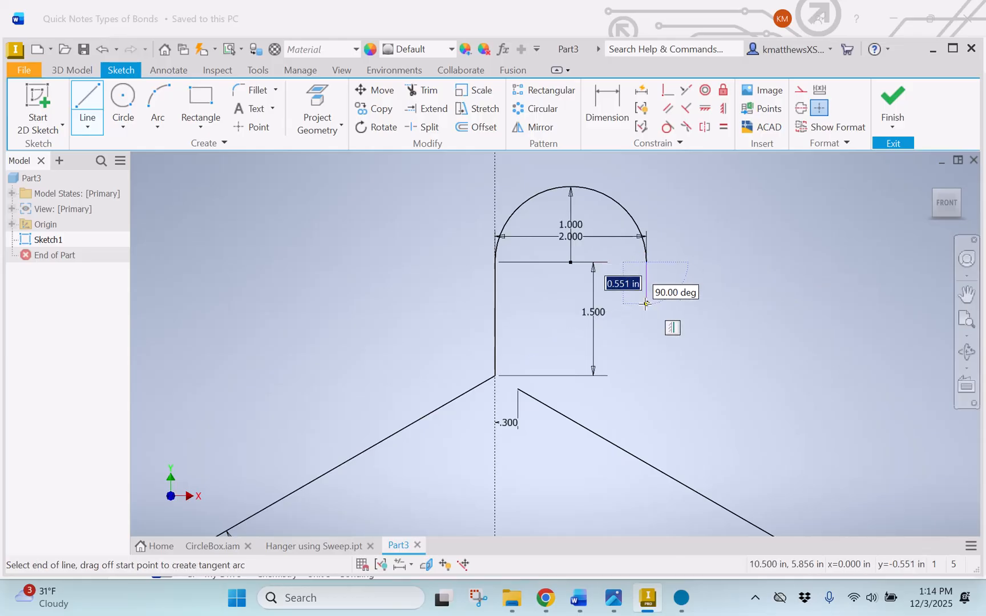
pyautogui.write('.')
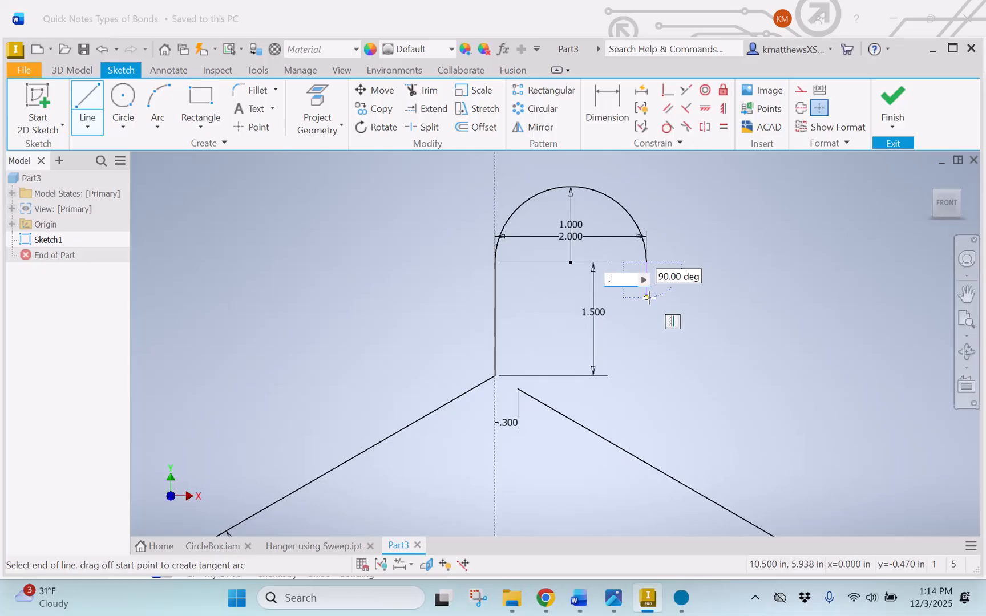
pyautogui.write('500')
pyautogui.press('Return')
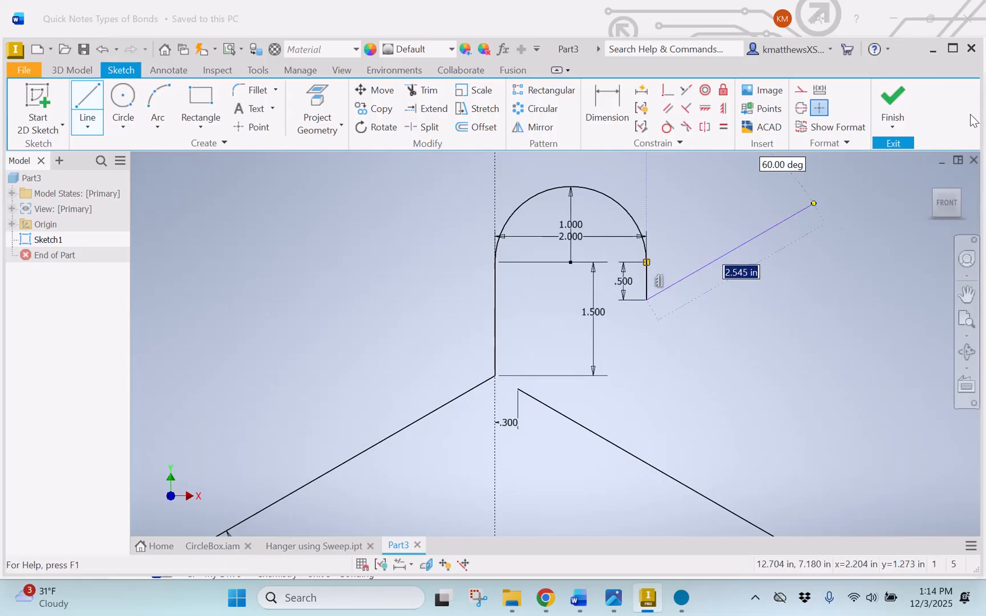
pyautogui.press('Escape')
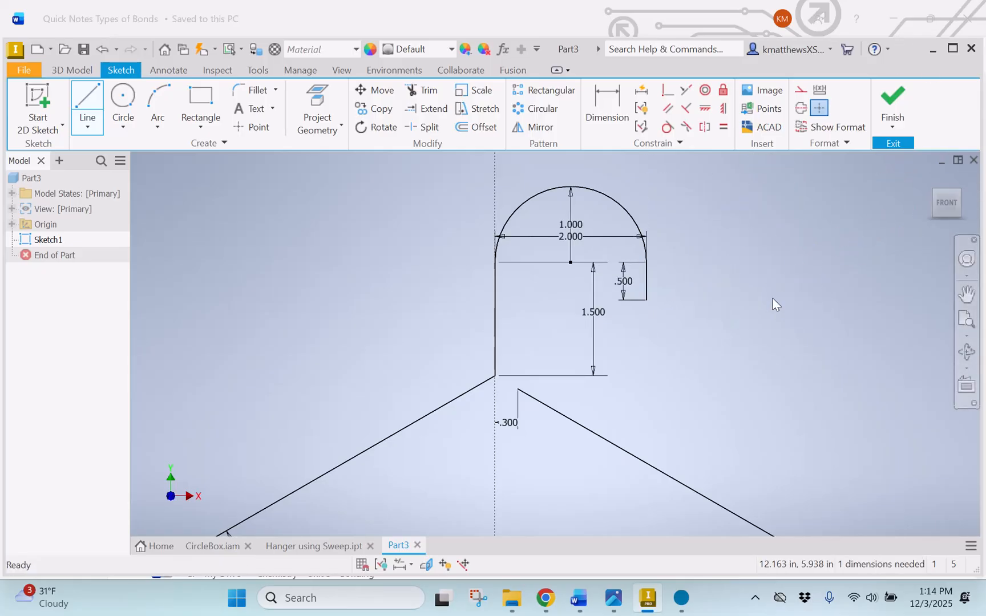
pyautogui.scroll(-4, 750, 297)
pyautogui.moveTo(760, 316); pyautogui.dragTo(650, 291, button='middle')
pyautogui.scroll(3, 755, 242)
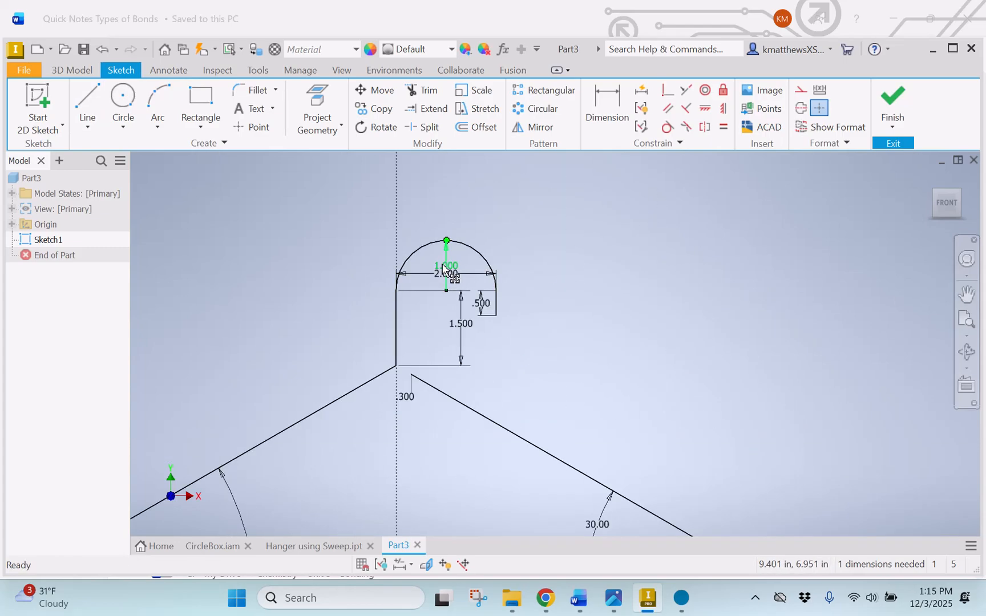
# Reposition the hook's 1 in radius, 2 in width, 1.5 in and 0.5 in dimensions outside the hook outline so they are readable
pyautogui.moveTo(444, 266); pyautogui.dragTo(345, 262)
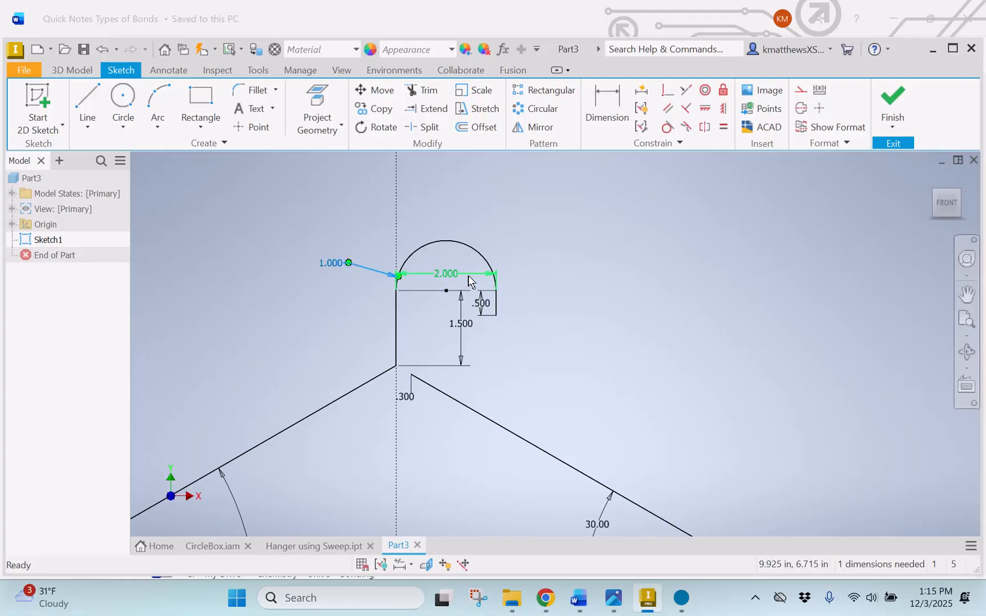
pyautogui.click(446, 261)
pyautogui.moveTo(444, 263); pyautogui.dragTo(446, 243)
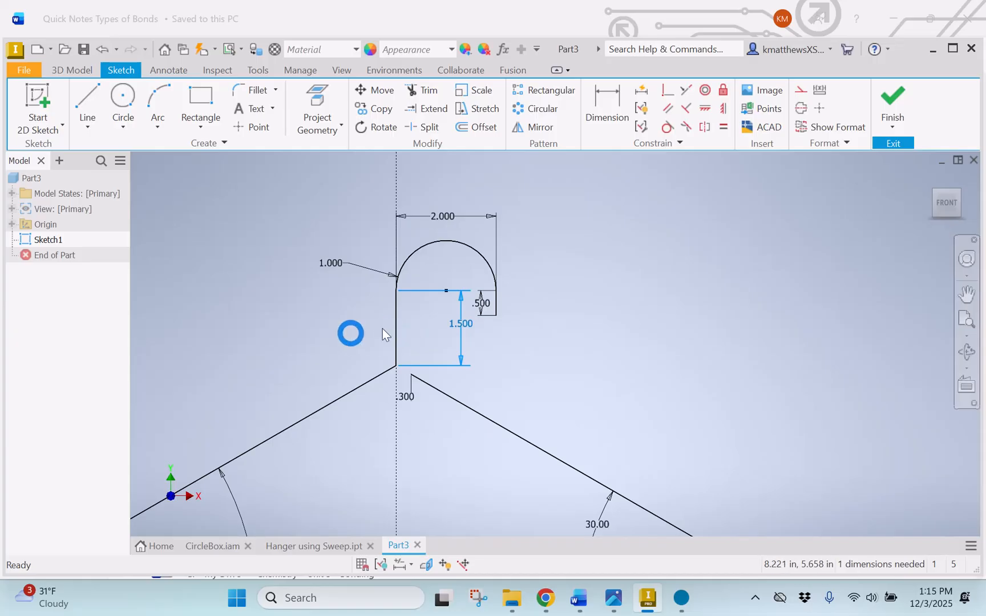
pyautogui.moveTo(454, 325); pyautogui.dragTo(360, 326)
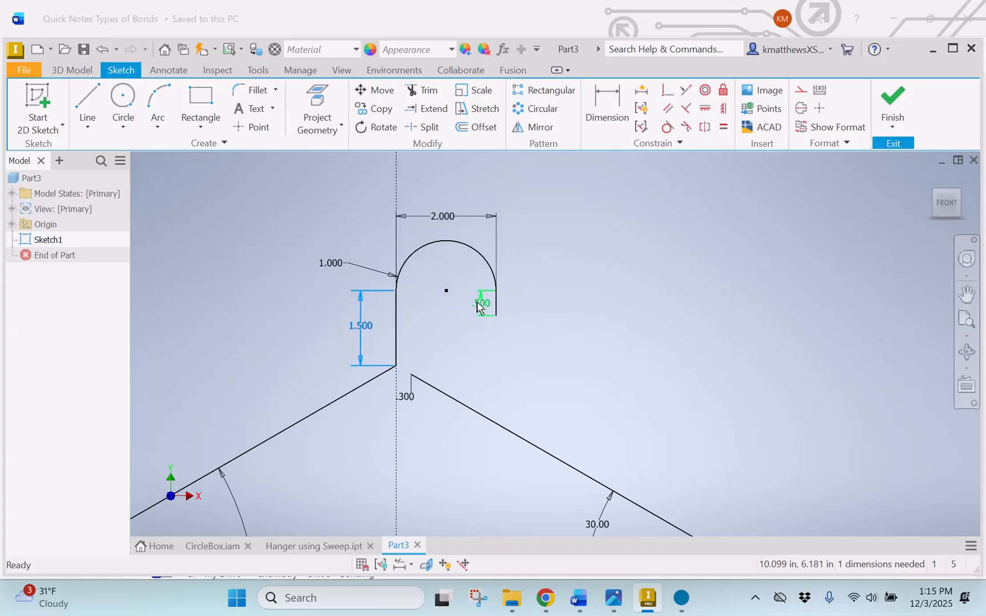
pyautogui.moveTo(484, 304); pyautogui.dragTo(517, 304)
pyautogui.scroll(-2, 540, 334)
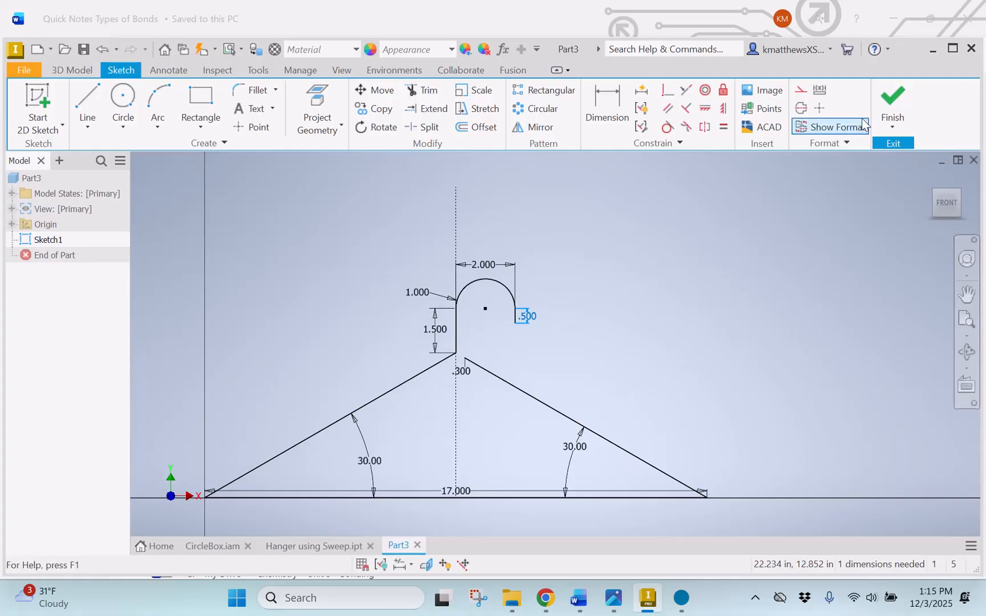
# Finish the path sketch and bring the whole hanger outline into view
pyautogui.click(891, 109)
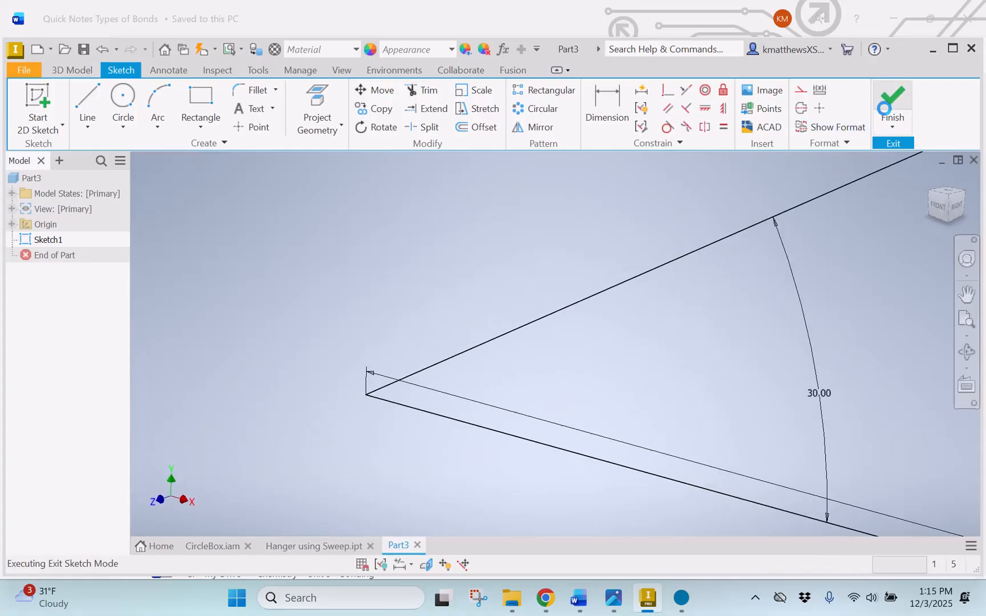
pyautogui.scroll(-3, 745, 333)
pyautogui.moveTo(752, 323); pyautogui.dragTo(218, 339, button='middle')
pyautogui.scroll(-3, 811, 313)
pyautogui.scroll(-2, 688, 320)
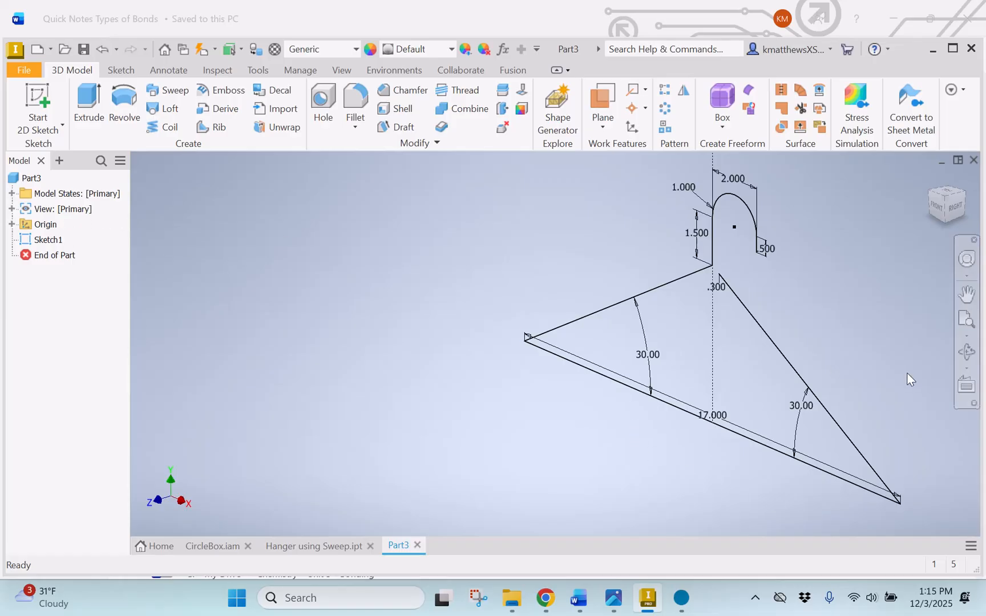
# Reopen the path sketch and round both base corners, where the angled sides meet the base, with 0.5 in fillets
pyautogui.doubleClick(23, 242)
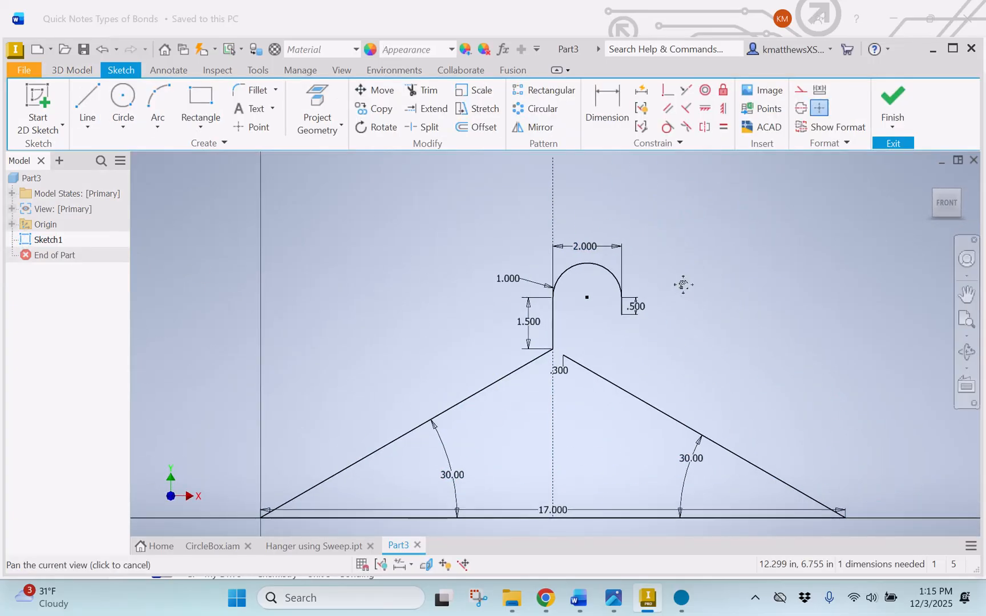
pyautogui.moveTo(683, 284); pyautogui.dragTo(672, 164, button='middle')
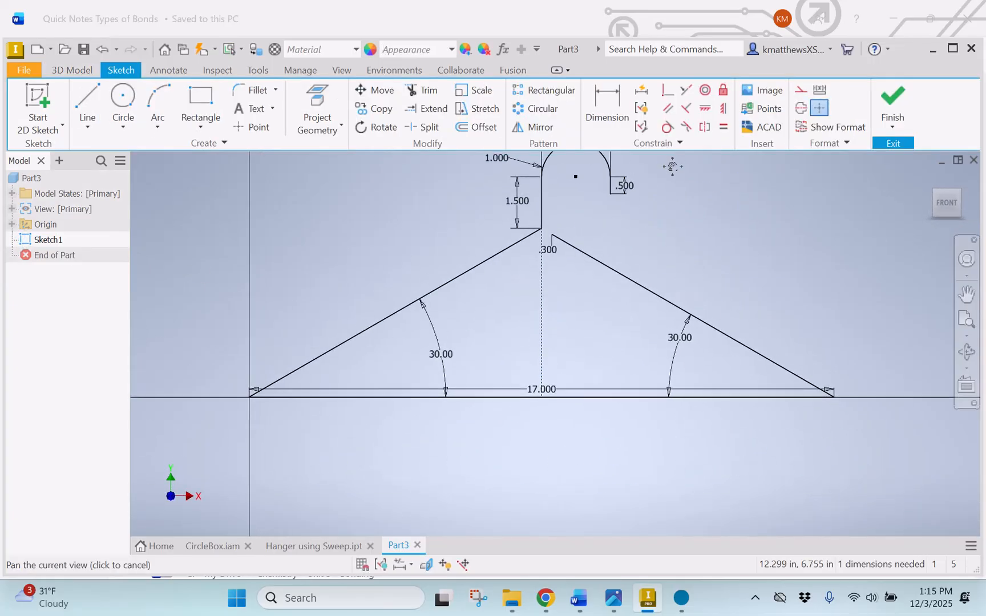
pyautogui.click(245, 90)
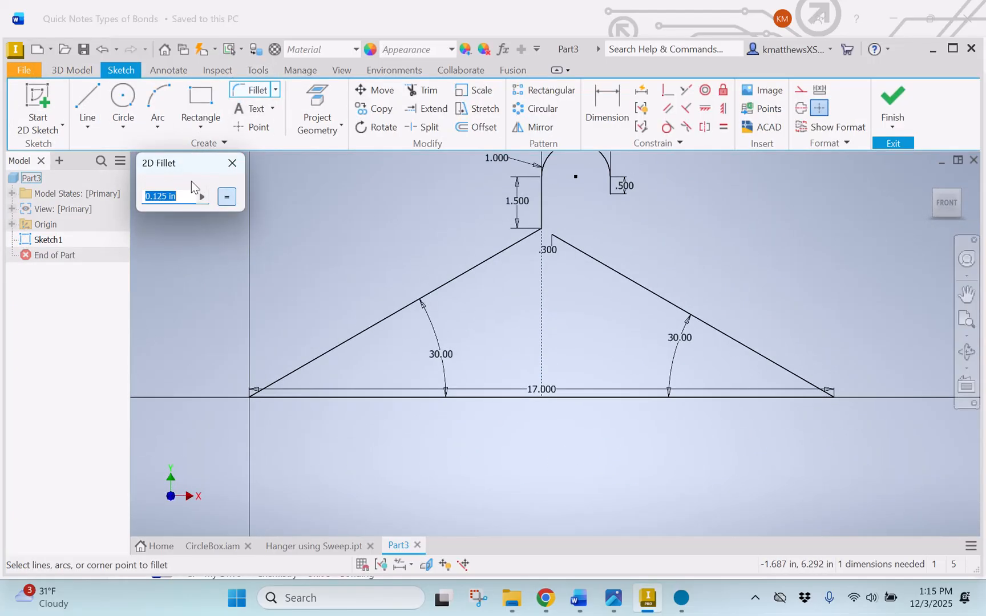
pyautogui.write('.5')
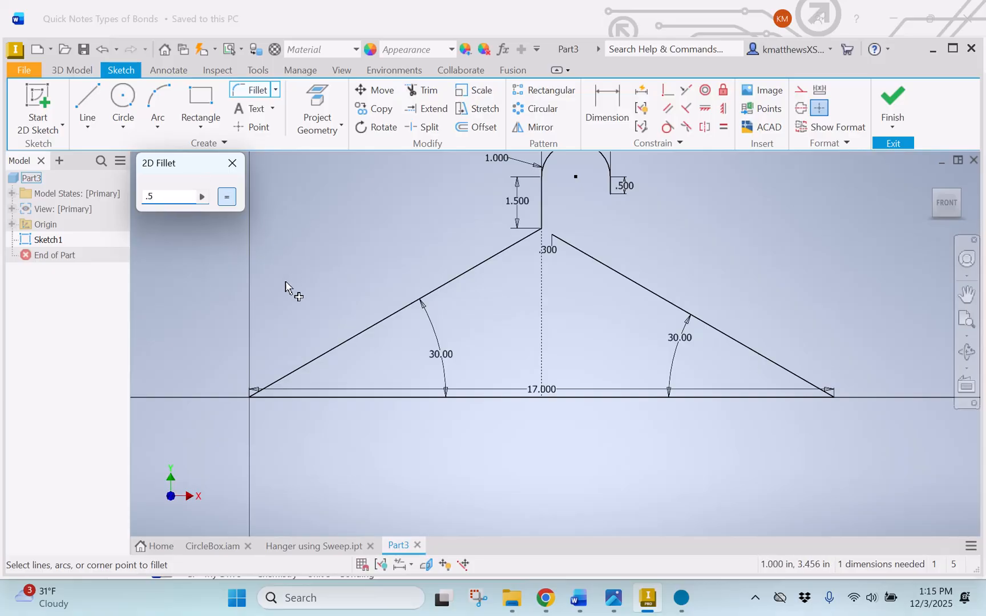
pyautogui.click(323, 353)
pyautogui.click(336, 398)
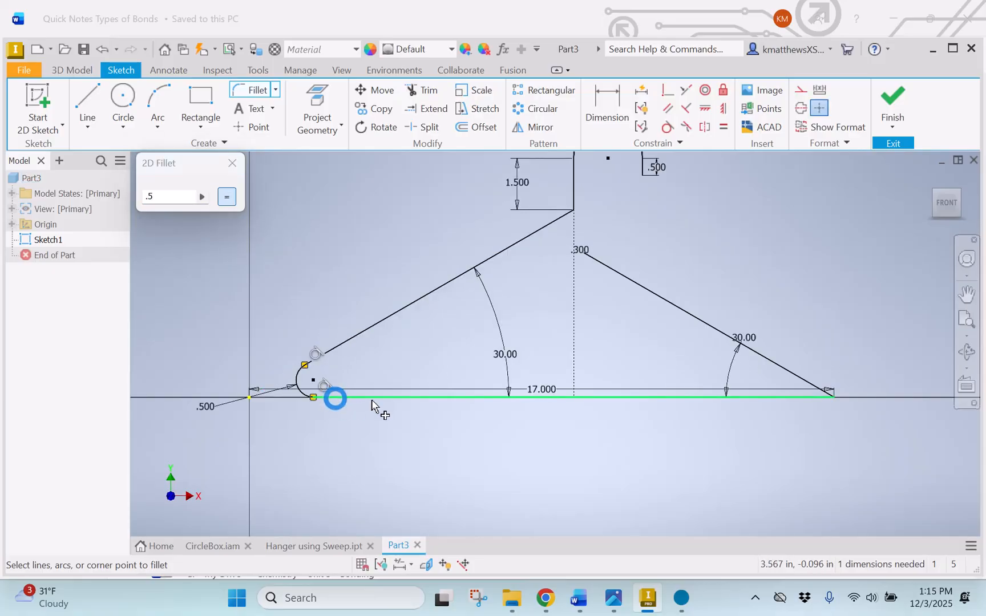
pyautogui.click(765, 364)
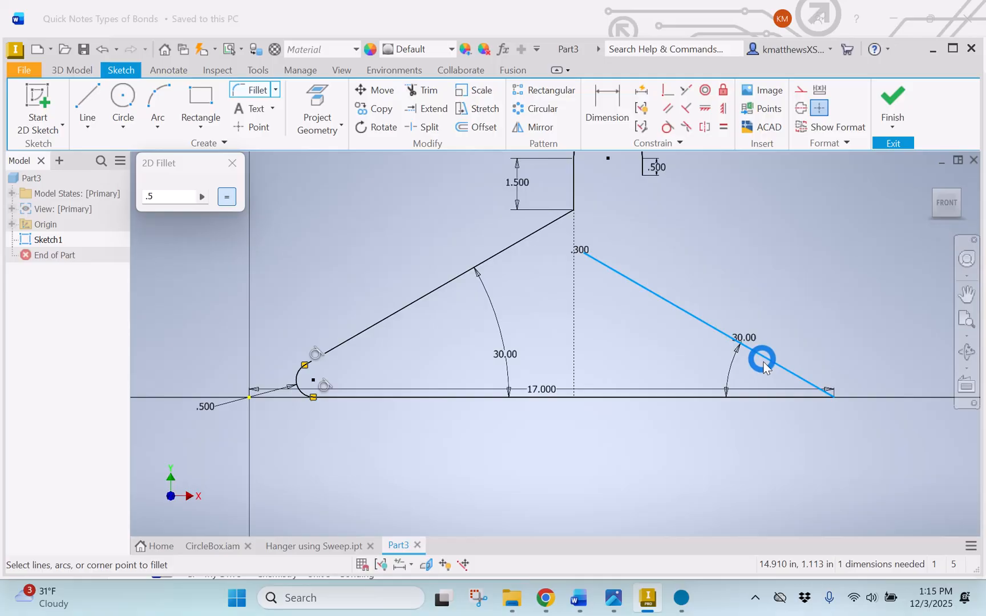
pyautogui.click(766, 398)
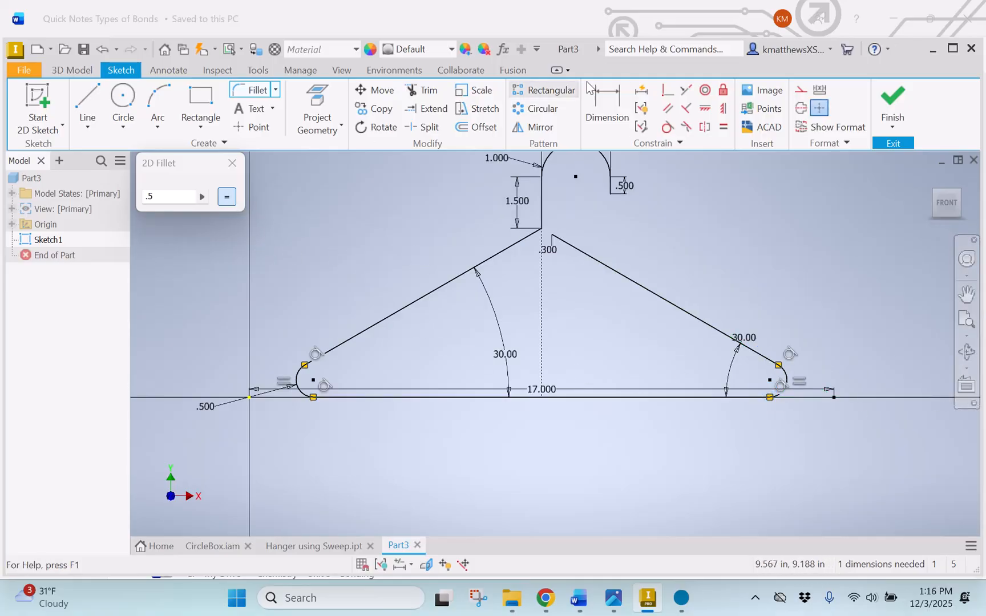
pyautogui.click(232, 163)
# Finish the path sketch and inspect the open end of the angled side near the hook
pyautogui.click(892, 99)
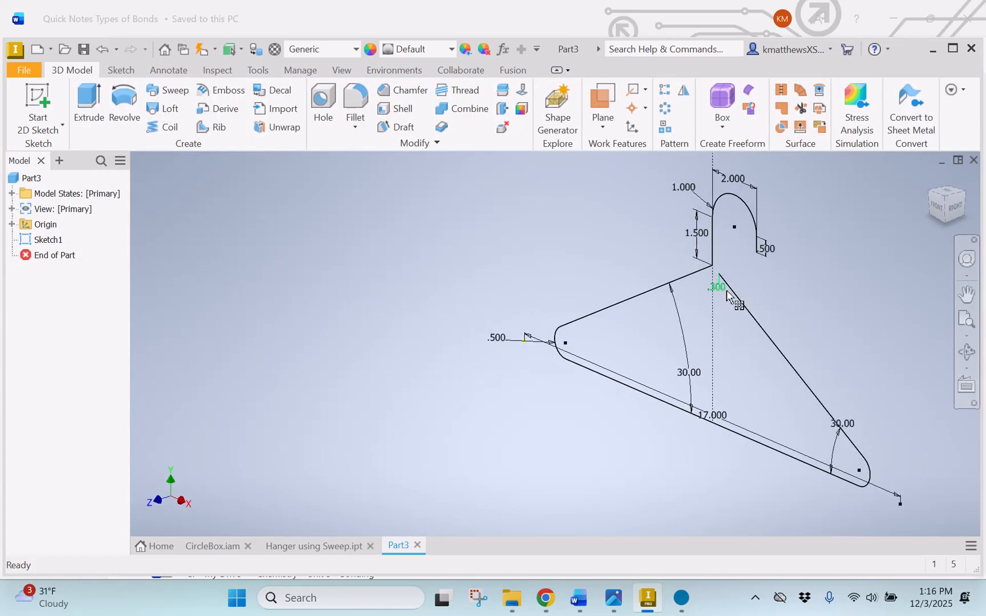
pyautogui.scroll(-3, 727, 292)
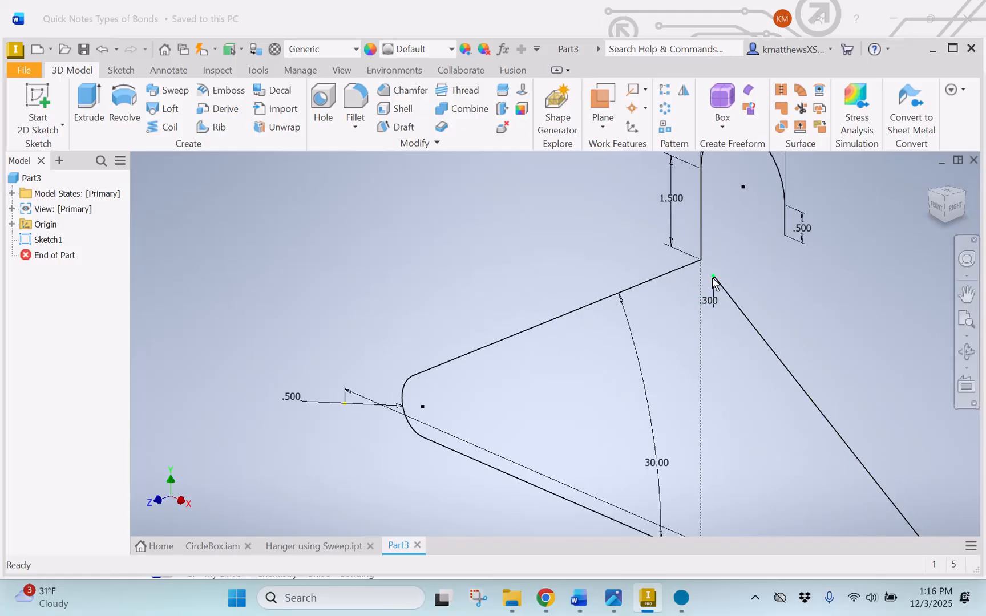
pyautogui.scroll(3, 718, 271)
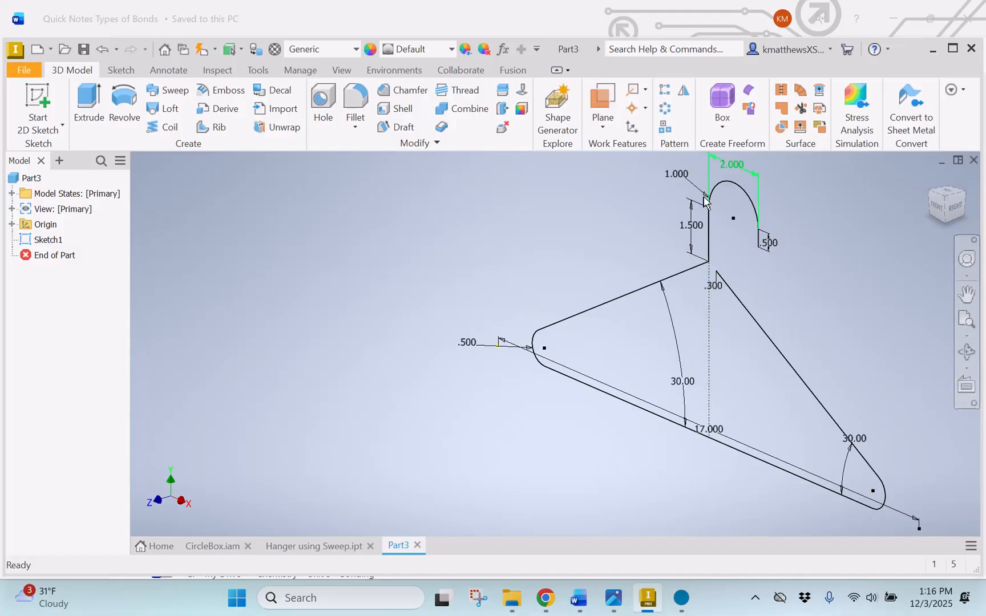
# Make the origin's YZ plane visible in the part
pyautogui.click(939, 204)
pyautogui.click(11, 225)
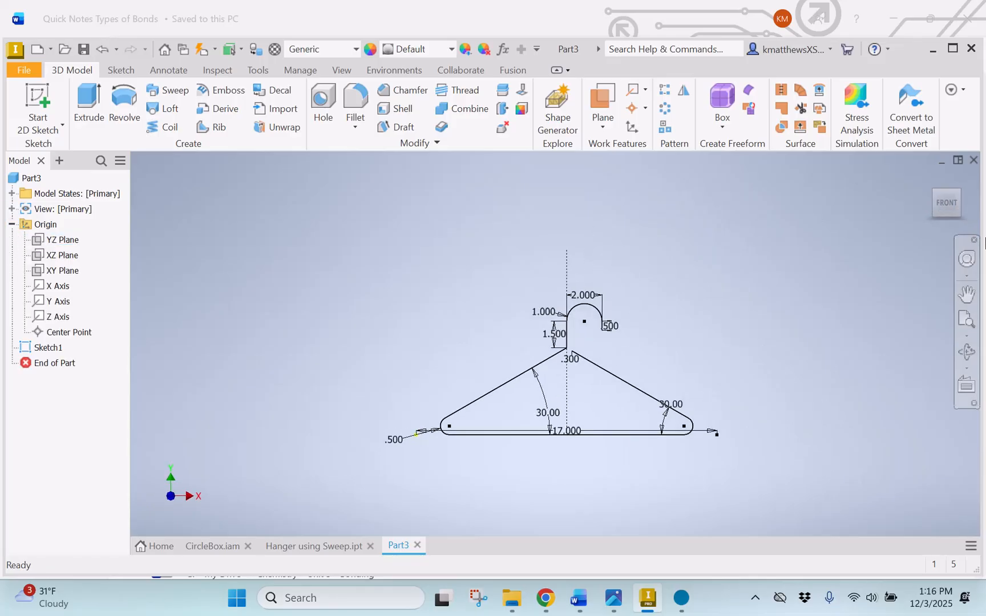
pyautogui.click(970, 210)
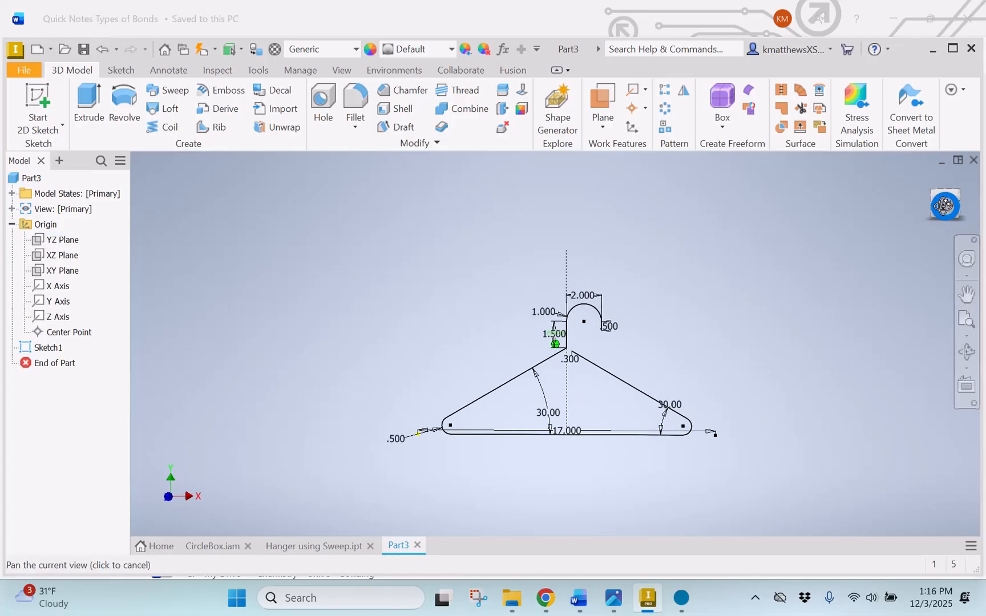
pyautogui.rightClick(43, 244)
pyautogui.click(82, 334)
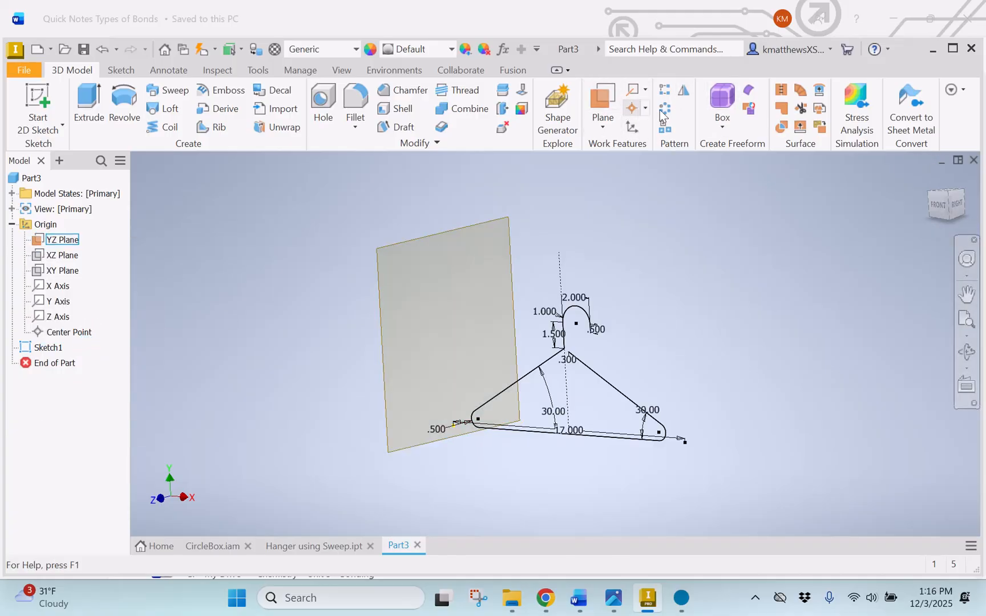
# Create a work plane offset 8.8 in from the YZ plane, toward the open end of the angled side
pyautogui.click(937, 203)
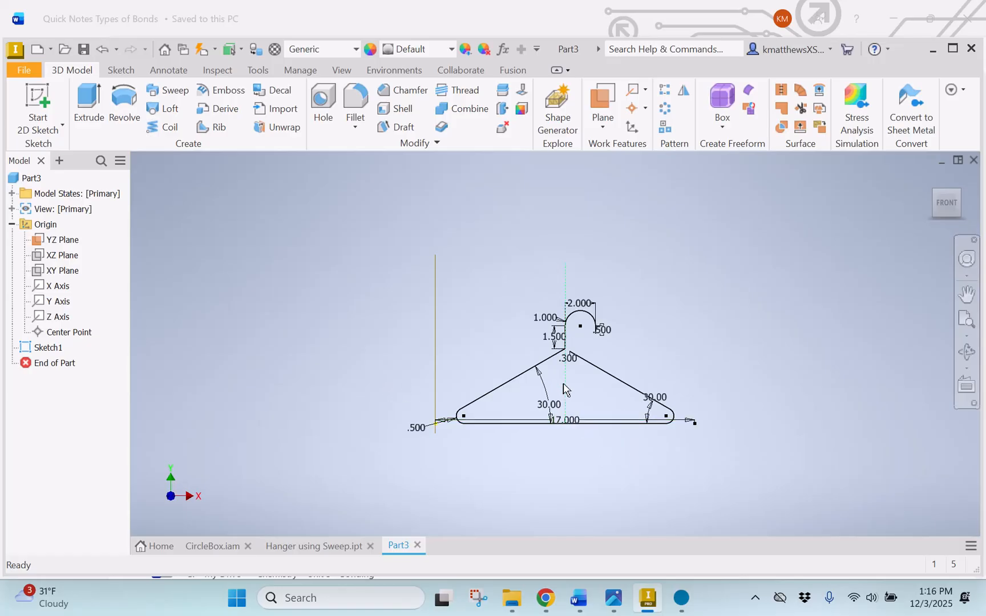
pyautogui.scroll(5, 562, 394)
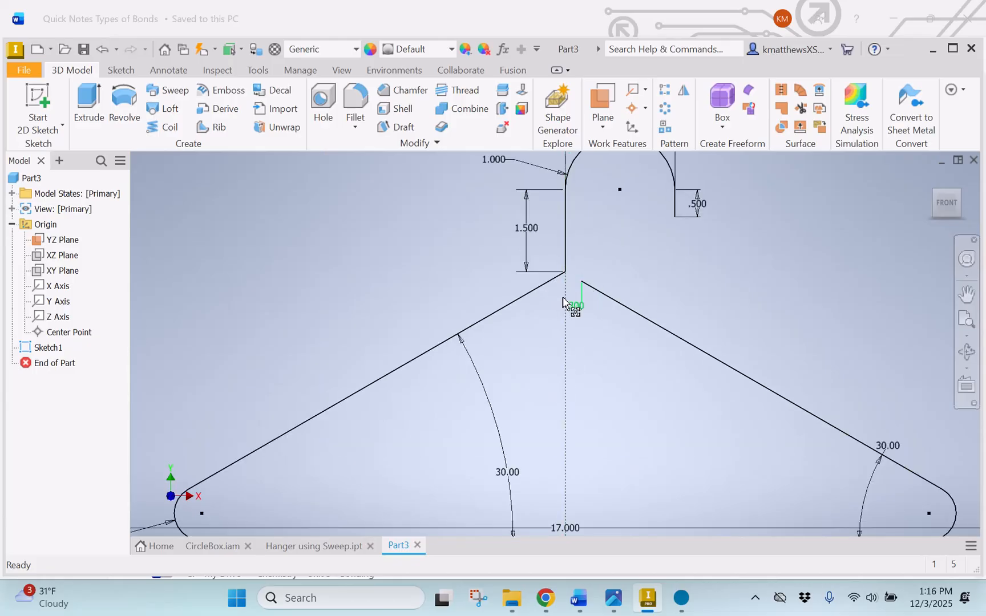
pyautogui.scroll(-4, 645, 288)
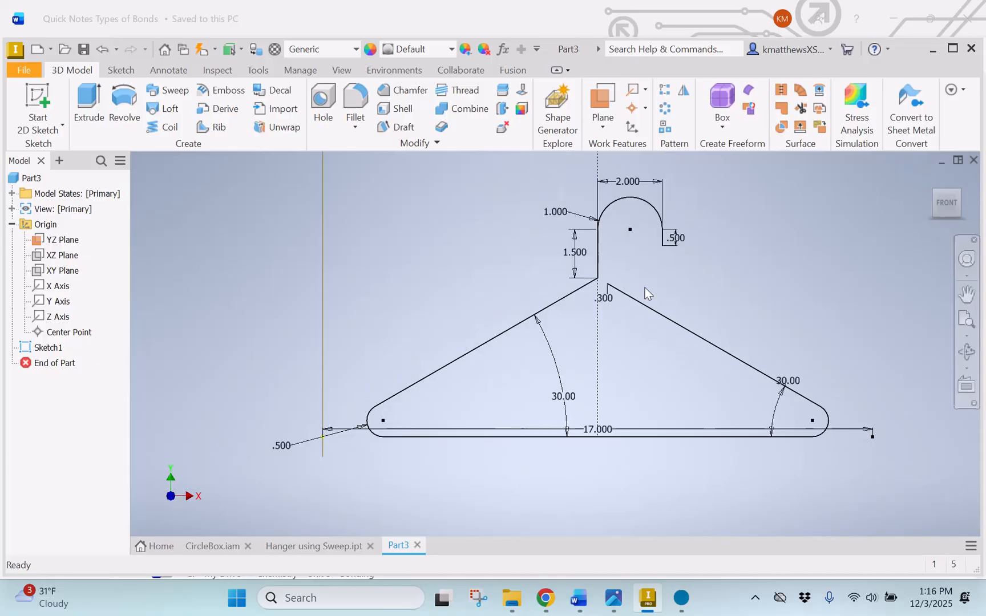
pyautogui.click(945, 203)
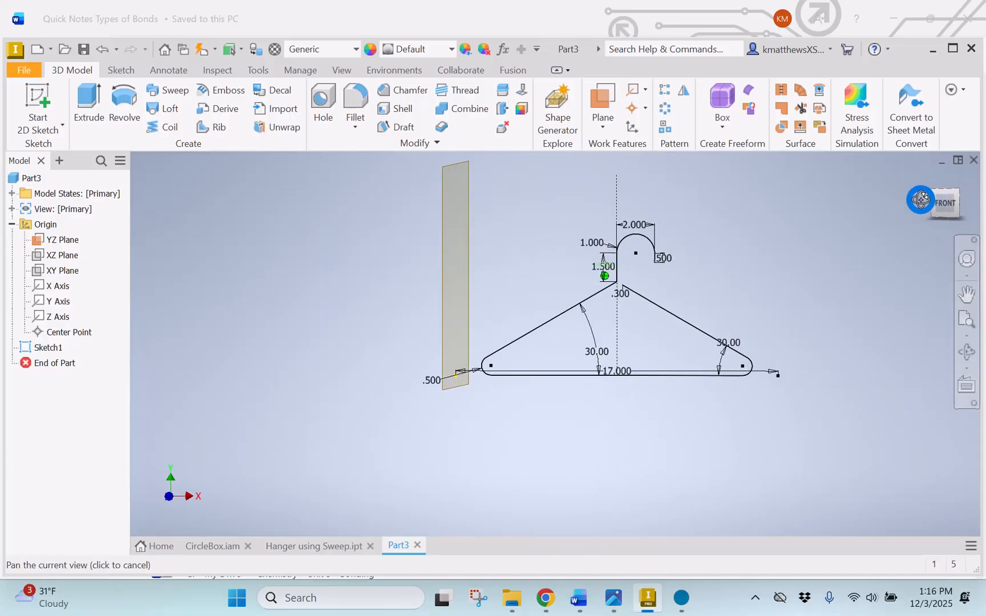
pyautogui.click(602, 127)
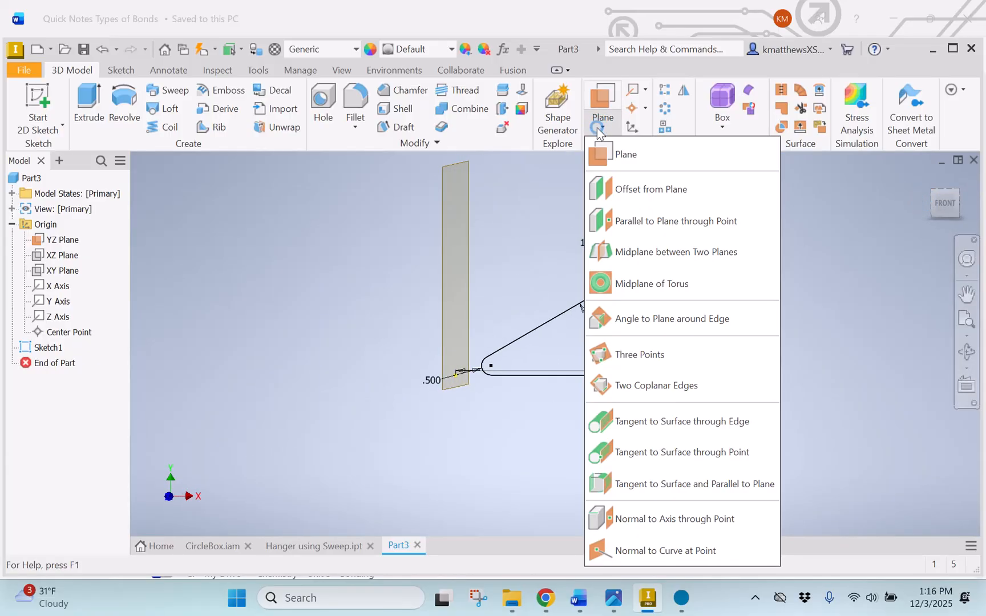
pyautogui.click(623, 190)
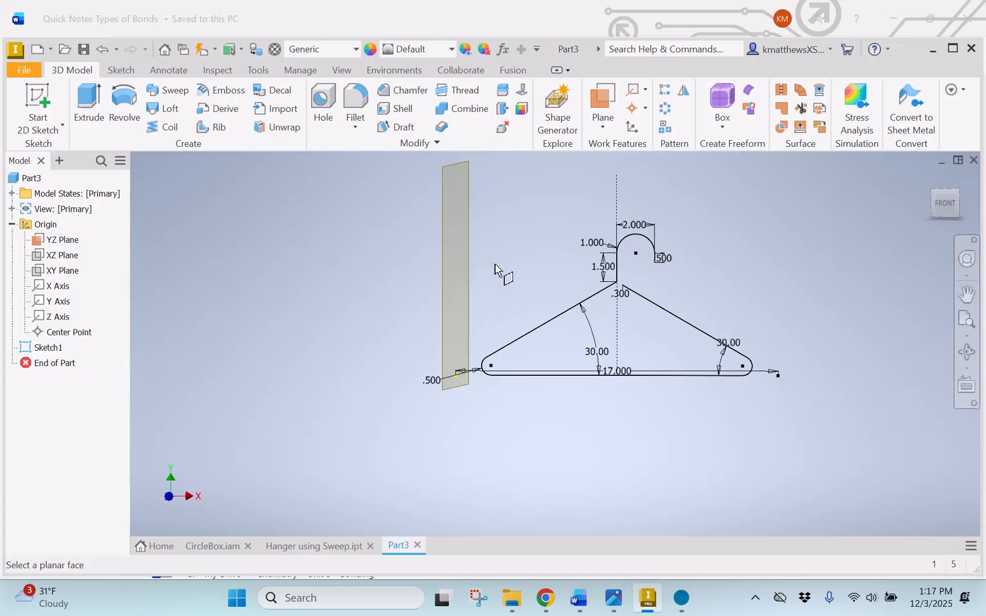
pyautogui.click(444, 291)
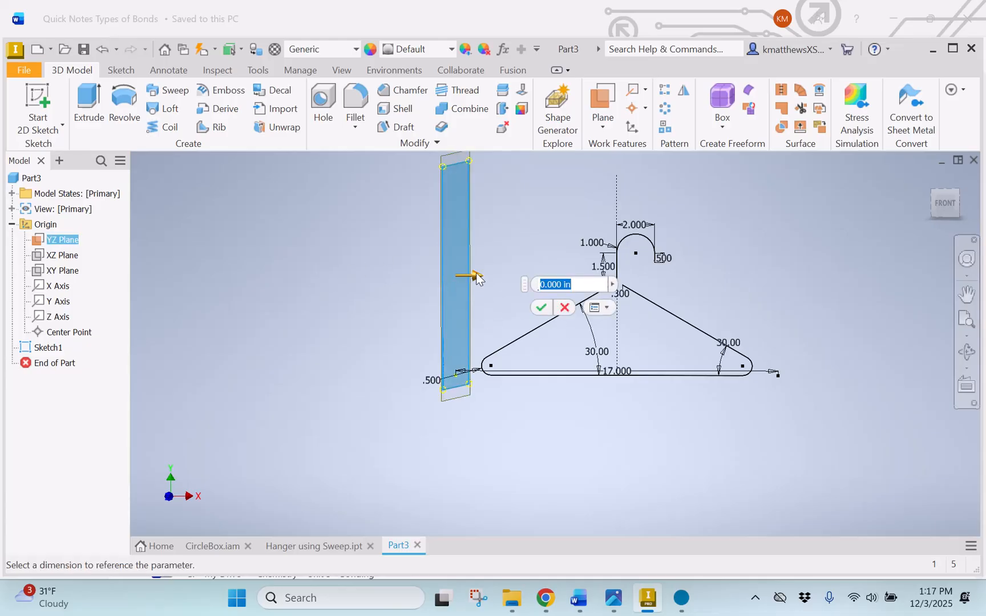
pyautogui.moveTo(469, 275); pyautogui.dragTo(599, 285)
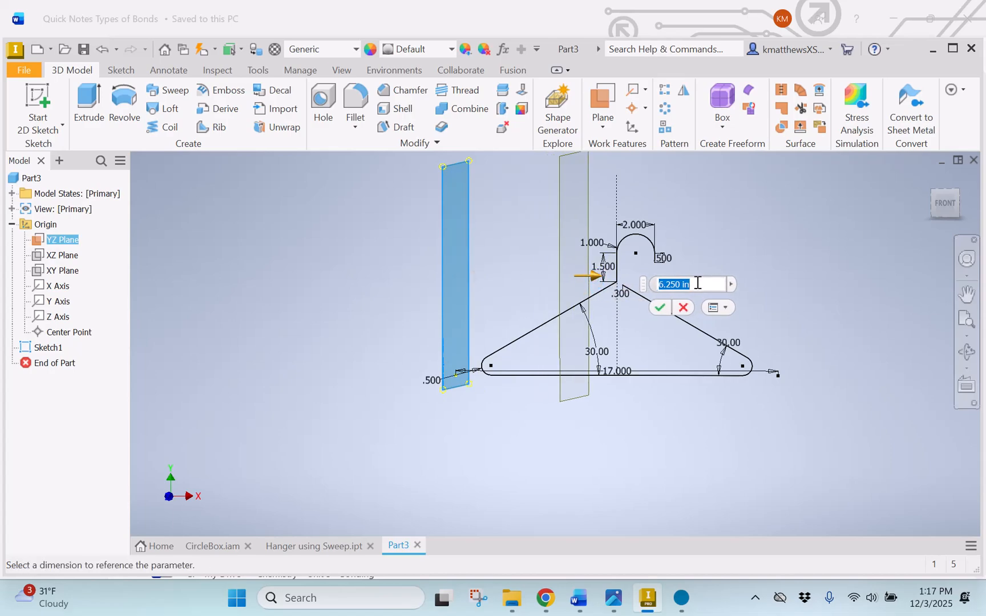
pyautogui.write('8')
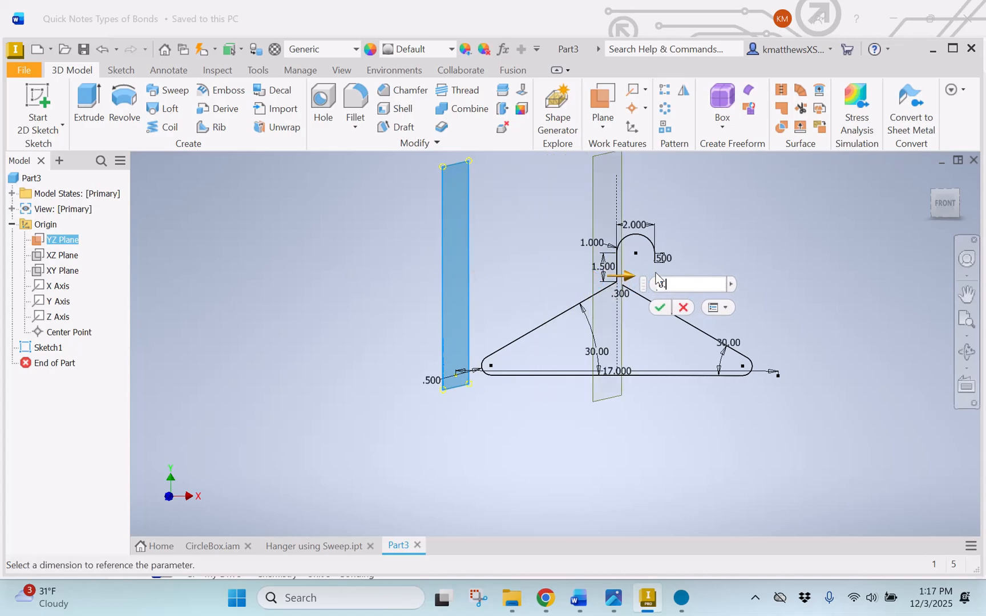
pyautogui.write('.8')
pyautogui.press('Return')
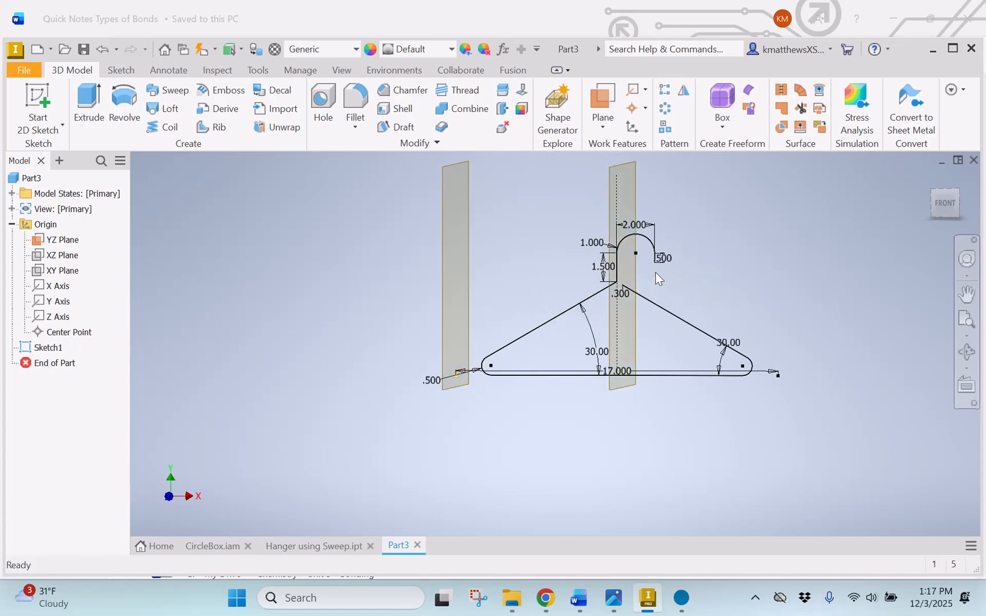
# Hide the origin's YZ plane, leaving the offset work plane displayed, and collapse the origin folder
pyautogui.scroll(3, 941, 212)
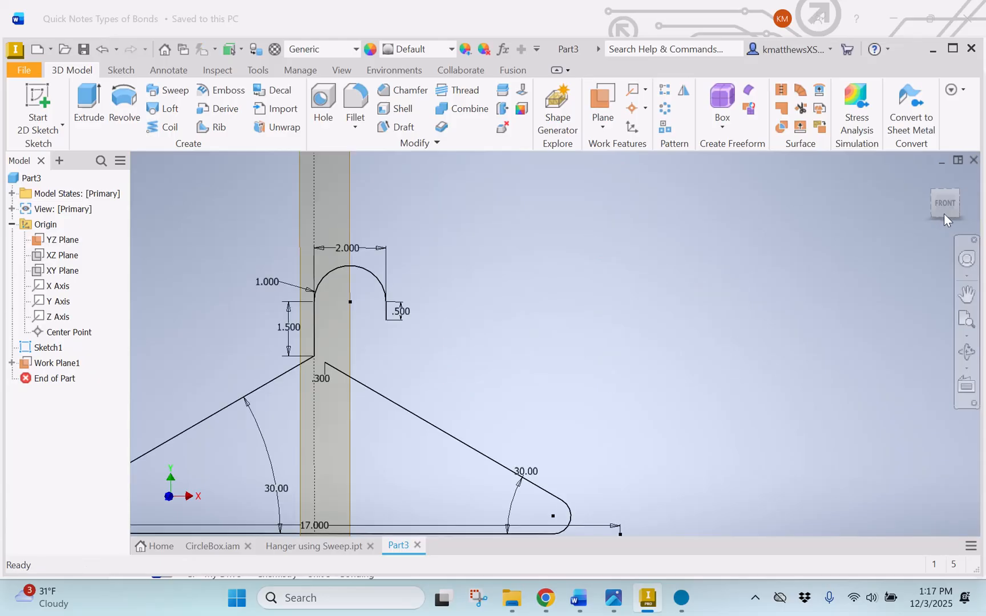
pyautogui.click(946, 207)
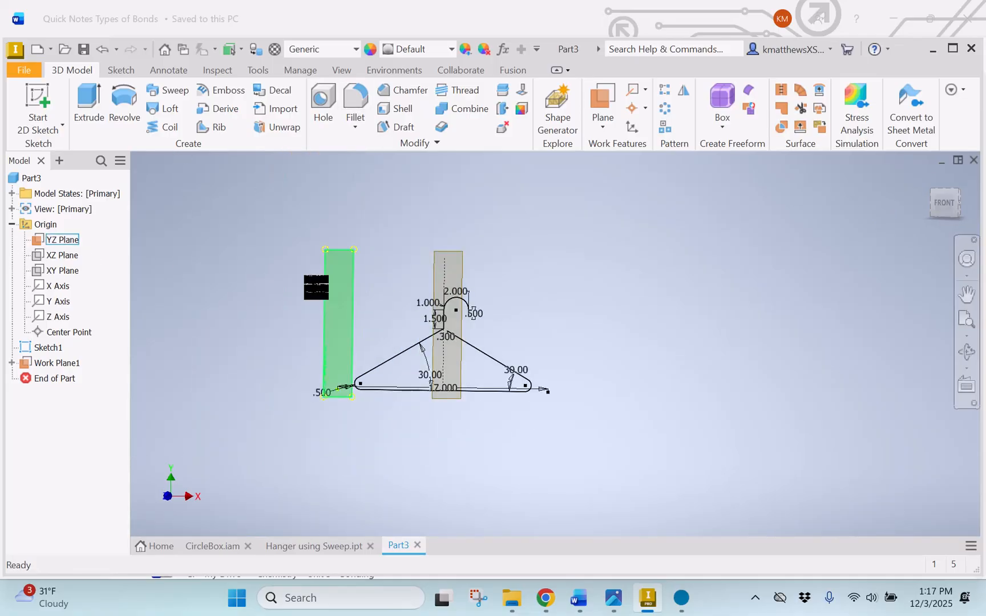
pyautogui.click(39, 241)
pyautogui.rightClick(37, 243)
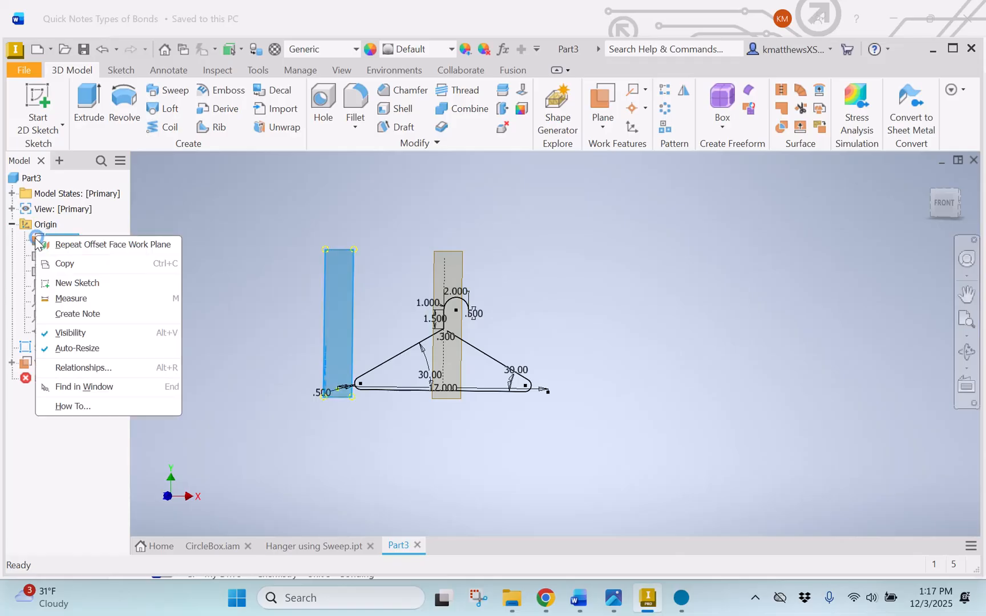
pyautogui.click(74, 331)
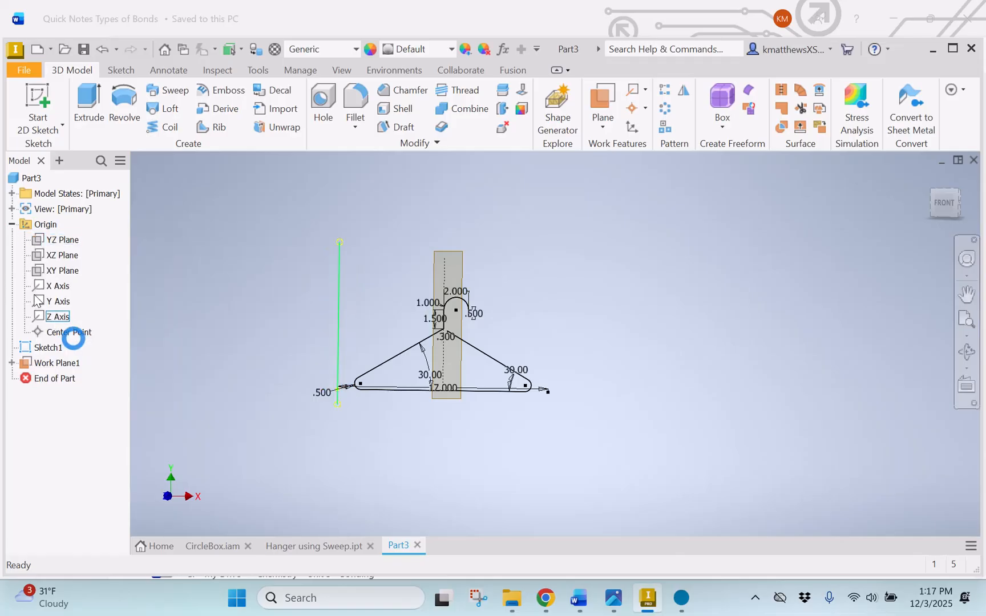
pyautogui.click(13, 224)
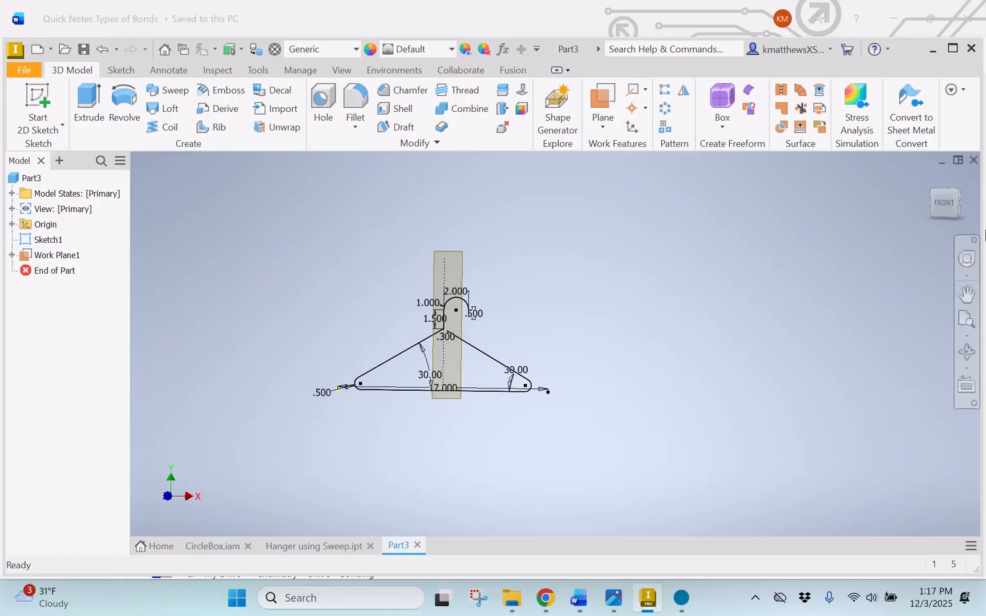
pyautogui.moveTo(945, 207); pyautogui.dragTo(908, 215)
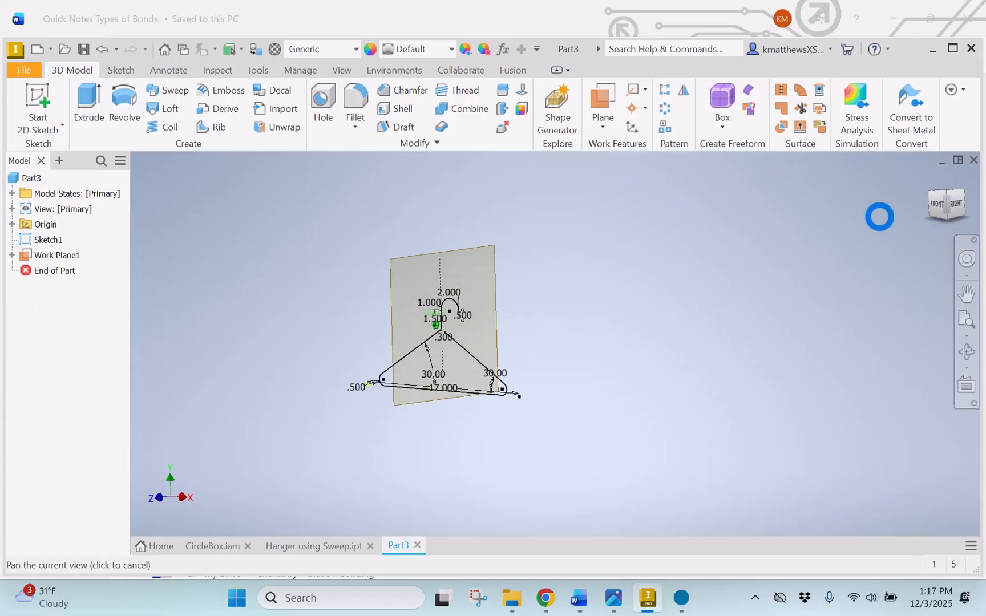
# Start a new 2D sketch on the offset work plane
pyautogui.click(957, 204)
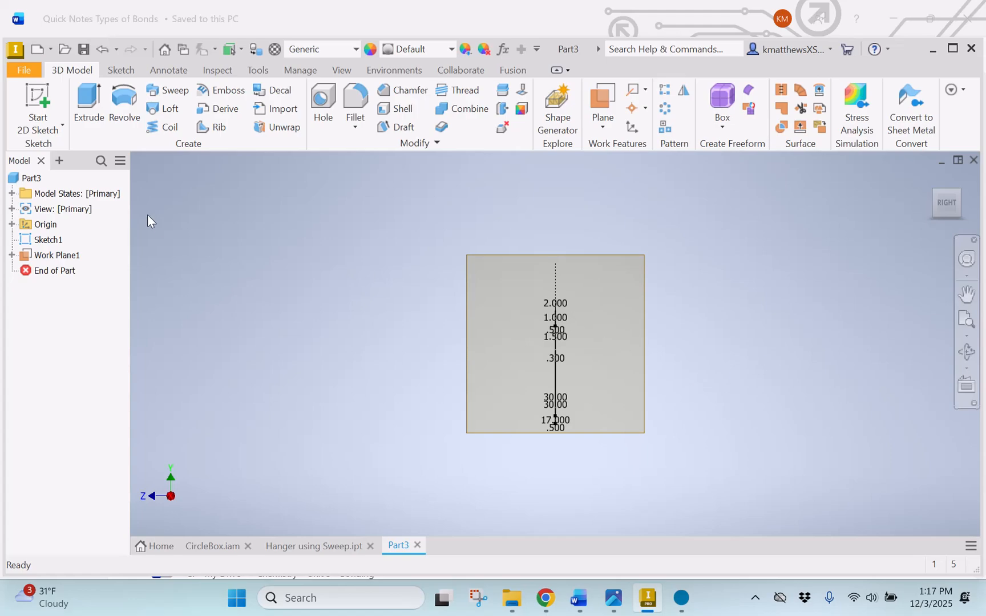
pyautogui.click(37, 101)
pyautogui.scroll(3, 581, 259)
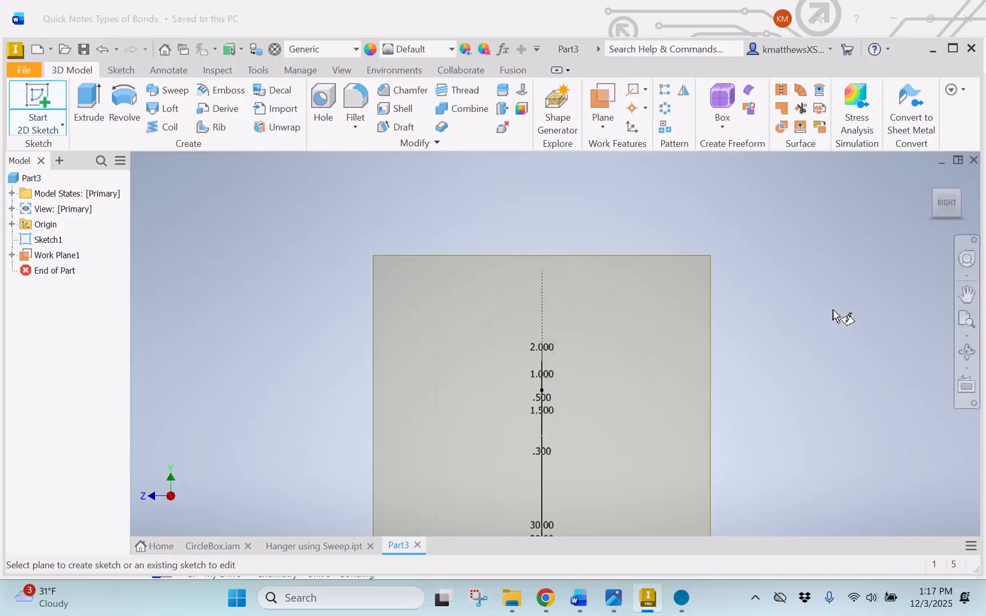
pyautogui.click(940, 206)
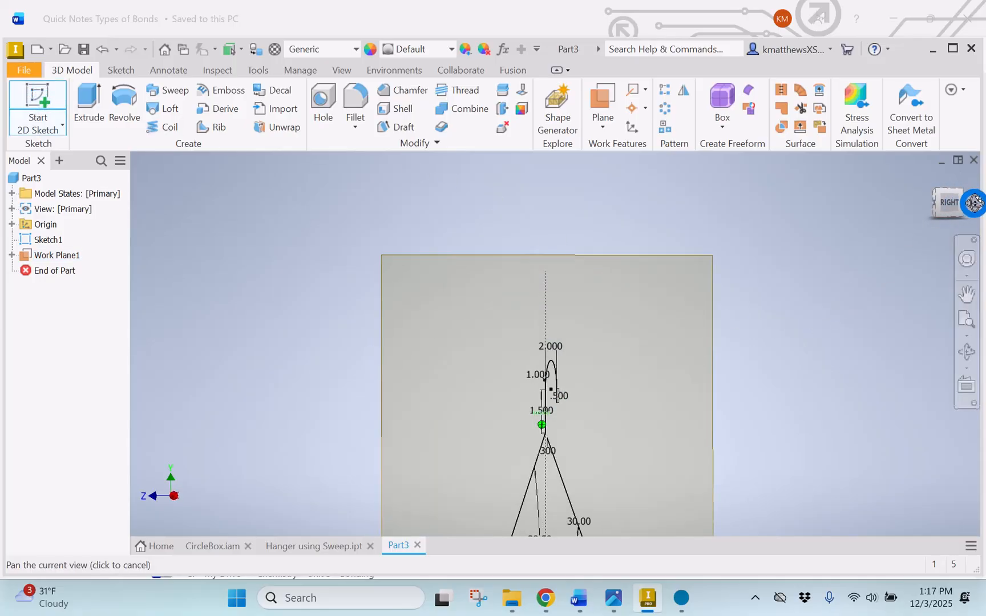
pyautogui.moveTo(868, 293); pyautogui.dragTo(855, 165)
pyautogui.press('Escape')
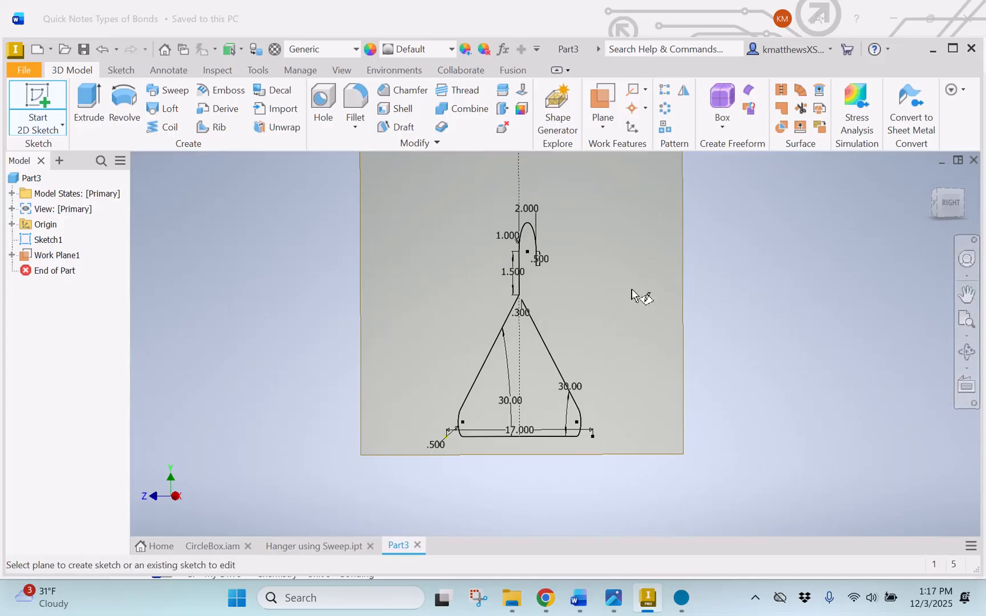
pyautogui.click(365, 267)
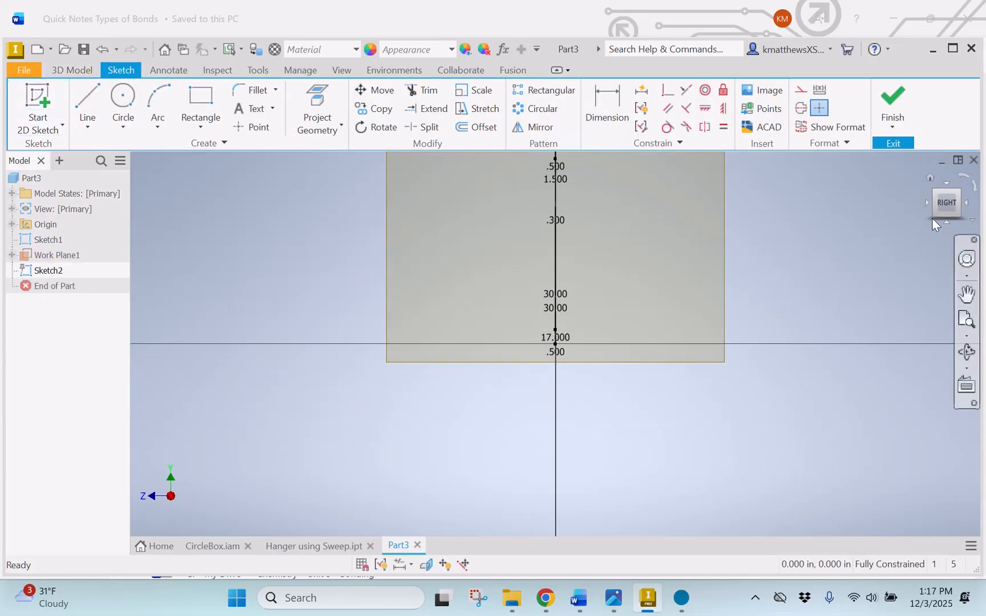
# Project the angled side that ends beside the hook into the new sketch
pyautogui.moveTo(936, 213); pyautogui.dragTo(963, 208)
pyautogui.moveTo(850, 239); pyautogui.dragTo(834, 355, button='middle')
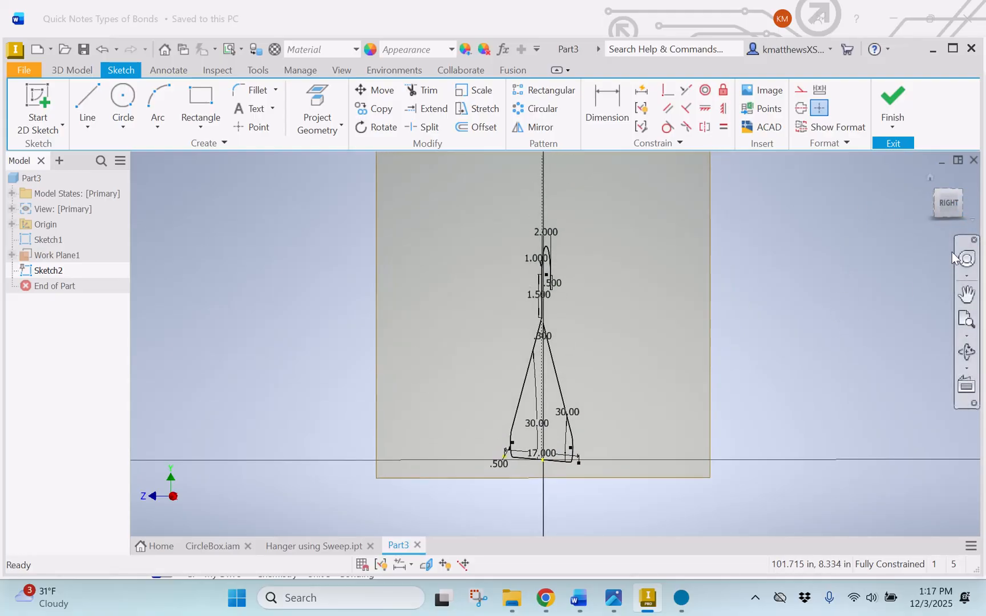
pyautogui.moveTo(936, 207); pyautogui.dragTo(971, 210)
pyautogui.scroll(-3, 819, 276)
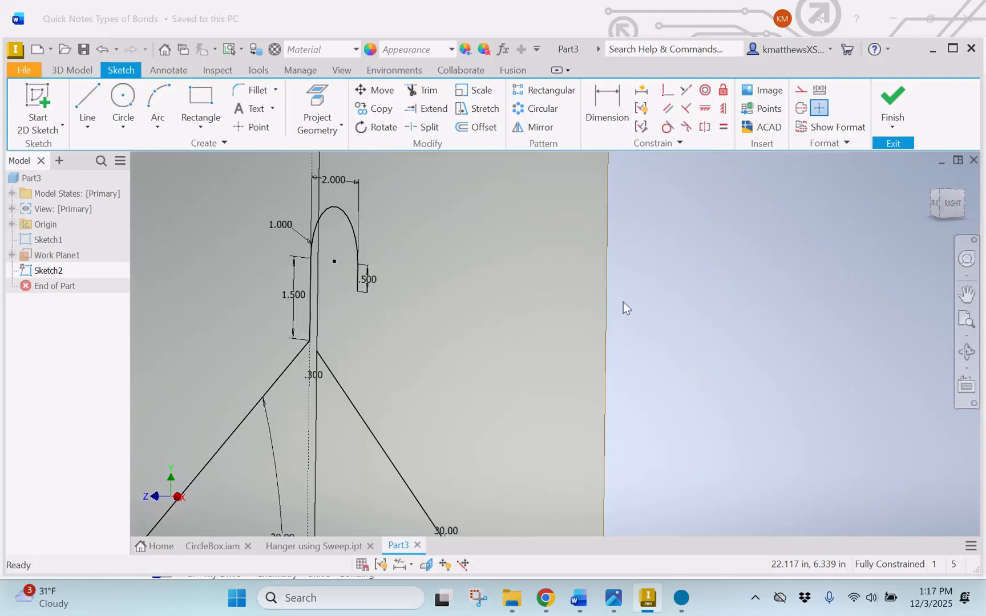
pyautogui.click(319, 102)
pyautogui.click(326, 375)
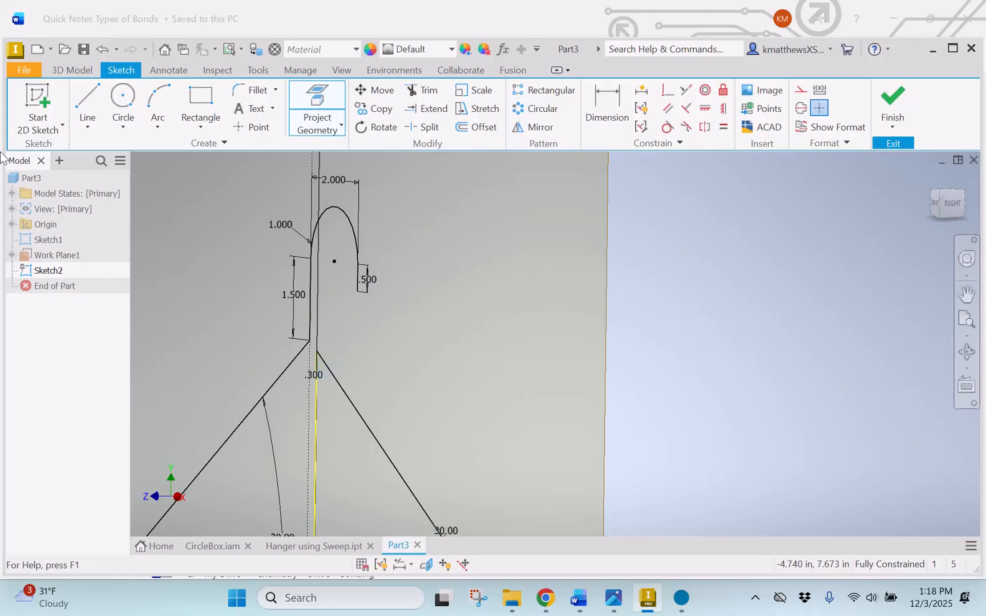
# Draw a 0.375 in diameter circle centred on the upper end of the projected line and finish the sketch
pyautogui.click(123, 102)
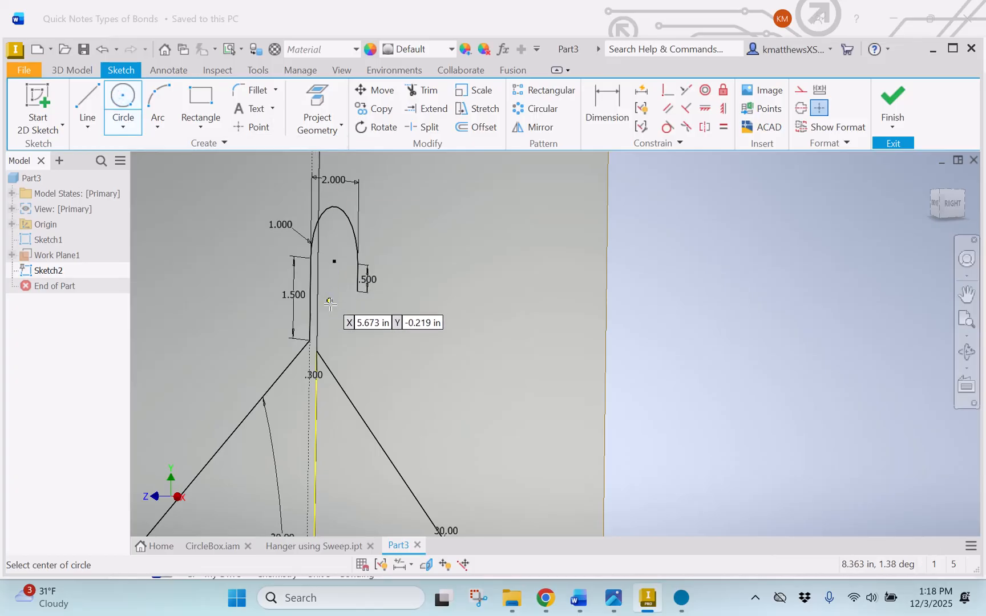
pyautogui.click(317, 352)
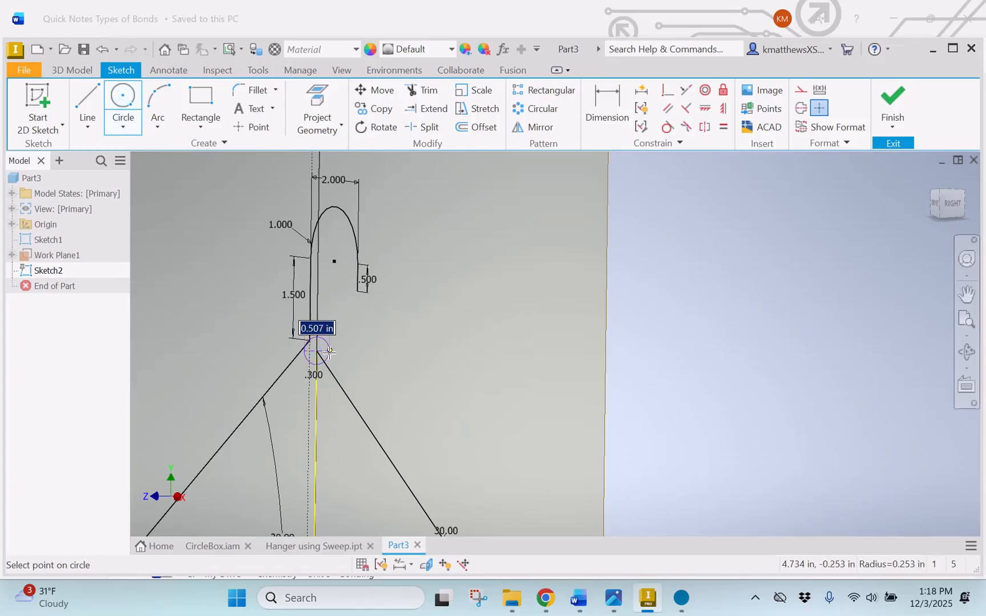
pyautogui.write('.')
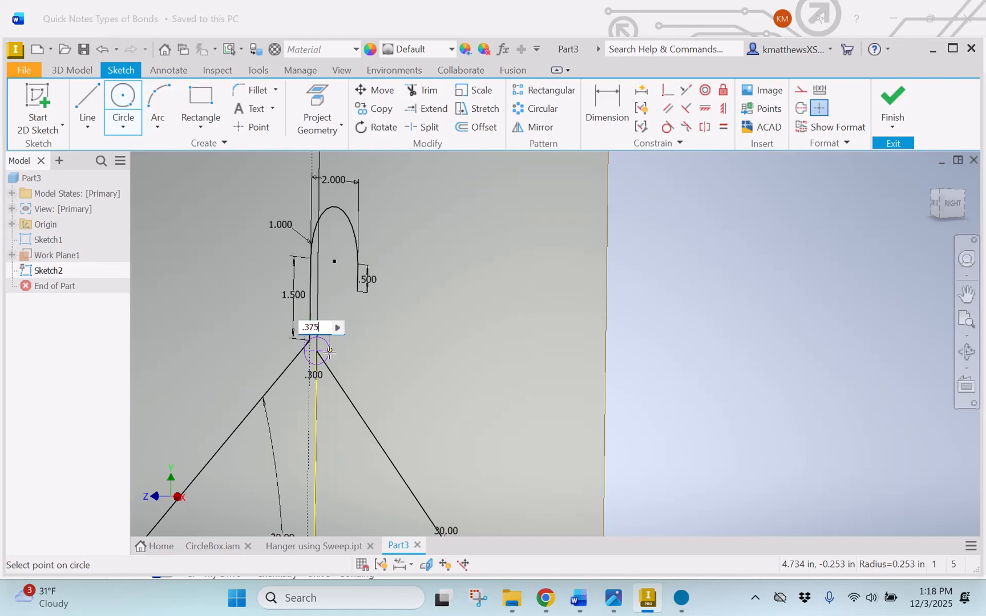
pyautogui.write('375')
pyautogui.press('Return')
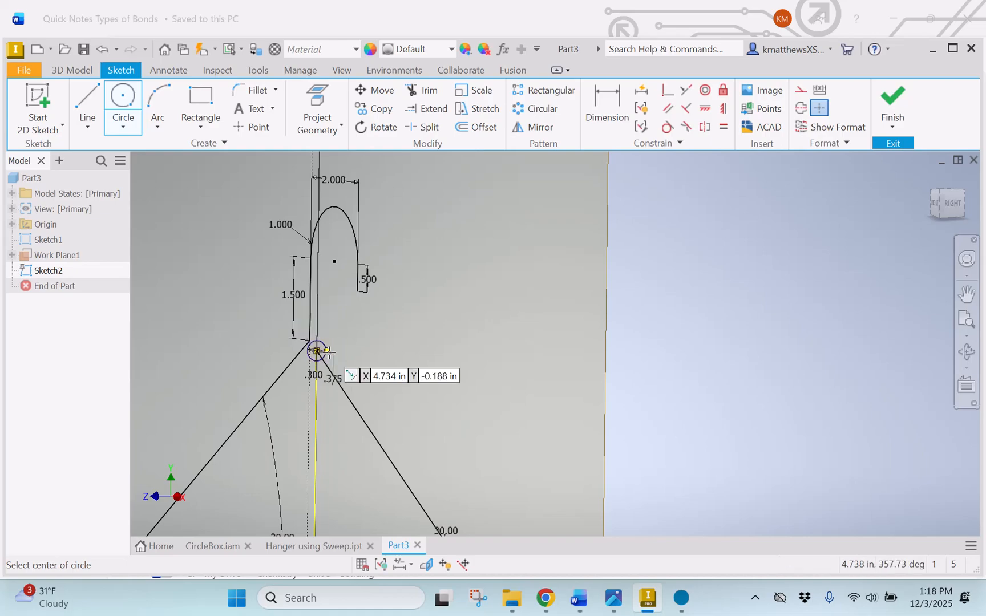
pyautogui.click(959, 215)
pyautogui.scroll(-5, 594, 286)
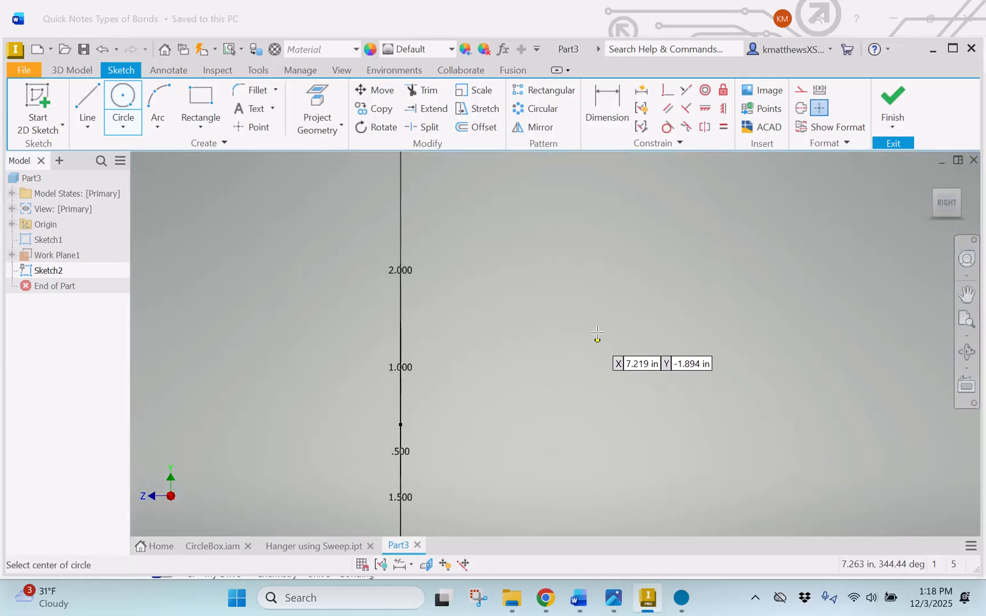
pyautogui.moveTo(597, 311); pyautogui.dragTo(625, 76, button='middle')
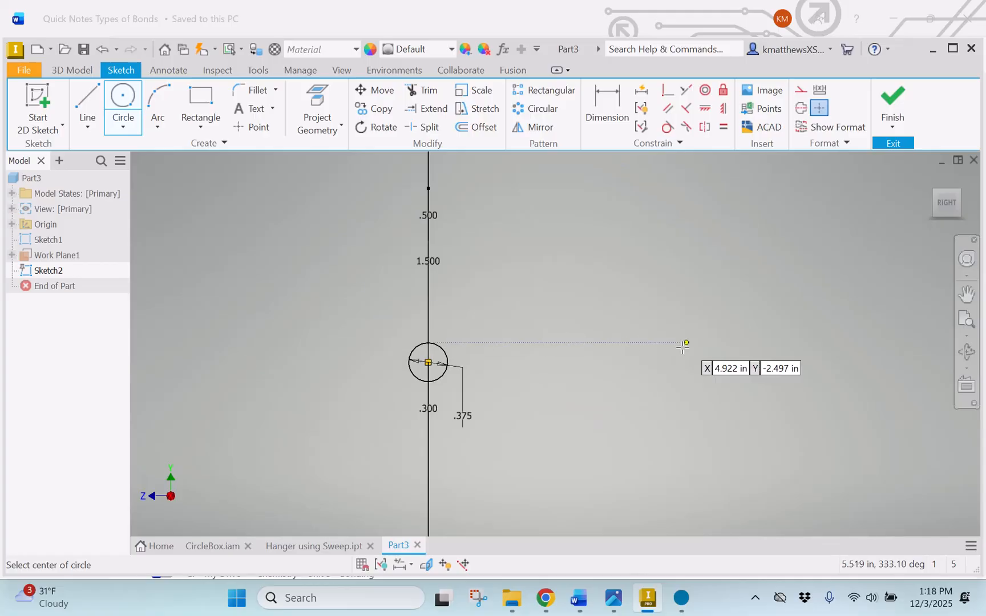
pyautogui.click(892, 102)
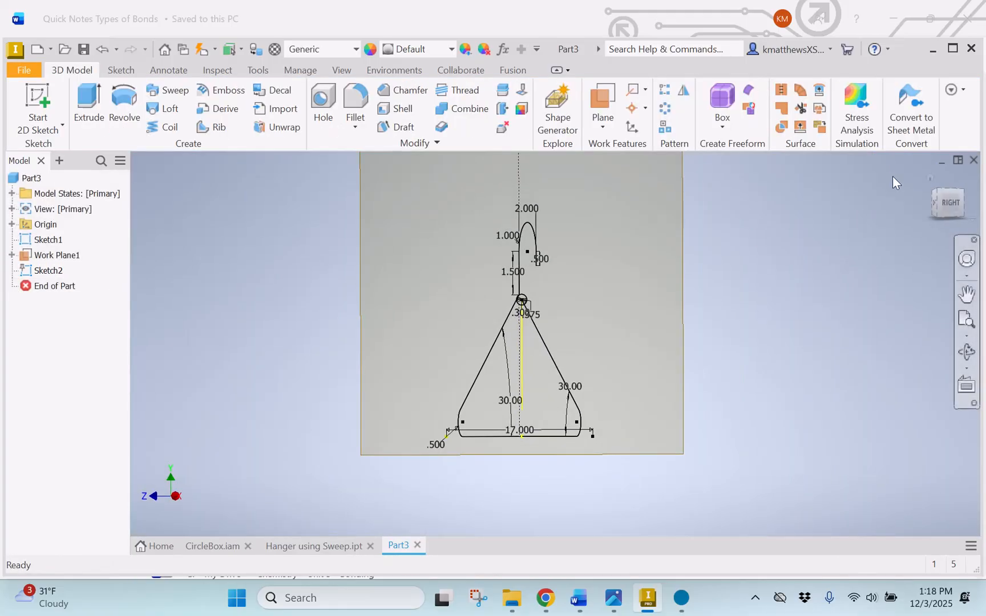
# Set up a Sweep with the circle as profile and the connected hanger curves as path
pyautogui.click(939, 206)
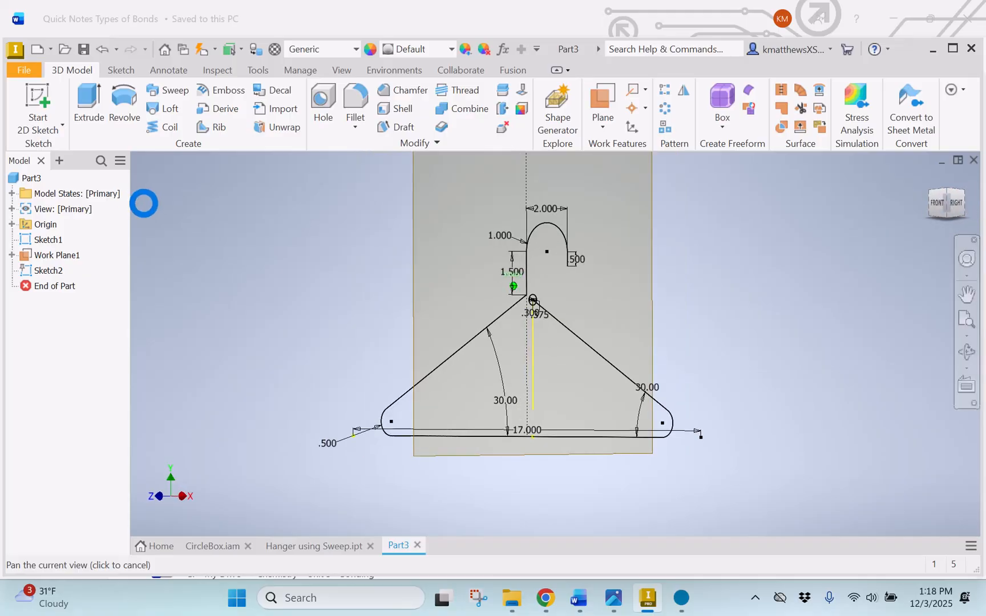
pyautogui.scroll(-3, 779, 318)
pyautogui.scroll(4, 912, 323)
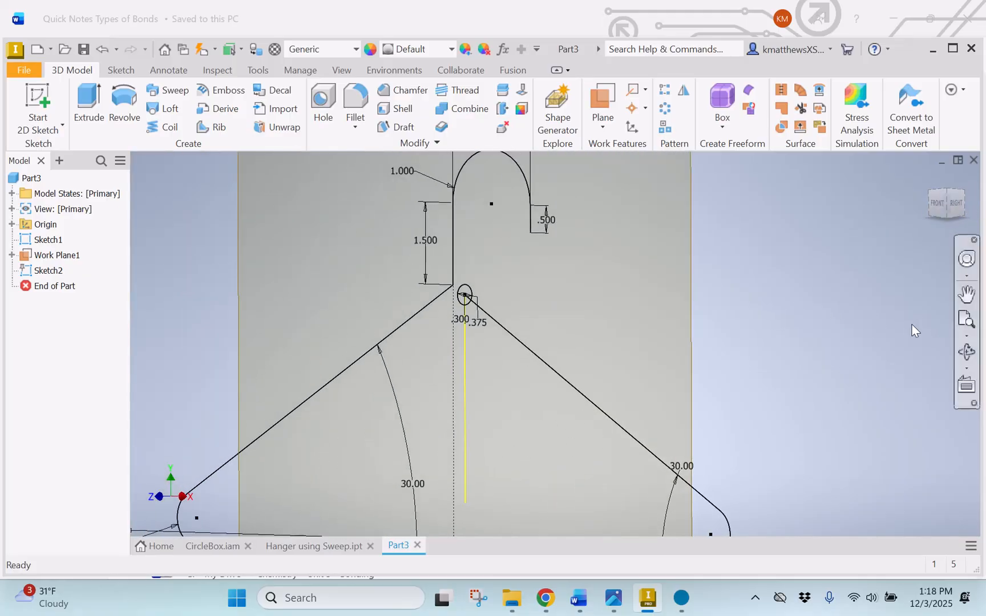
pyautogui.scroll(-5, 904, 327)
pyautogui.scroll(3, 902, 325)
pyautogui.moveTo(902, 316); pyautogui.dragTo(745, 308, button='middle')
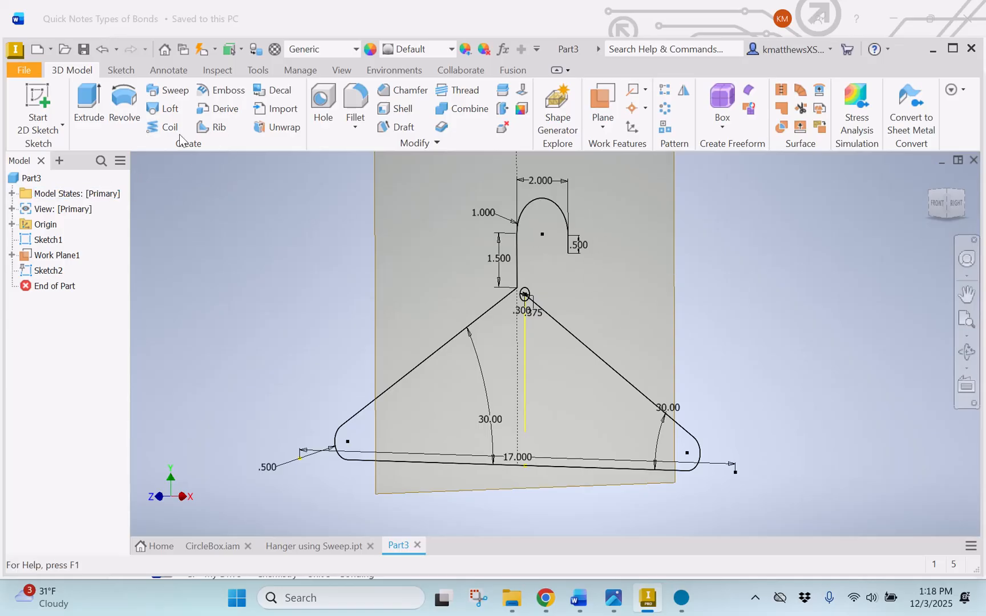
pyautogui.click(160, 91)
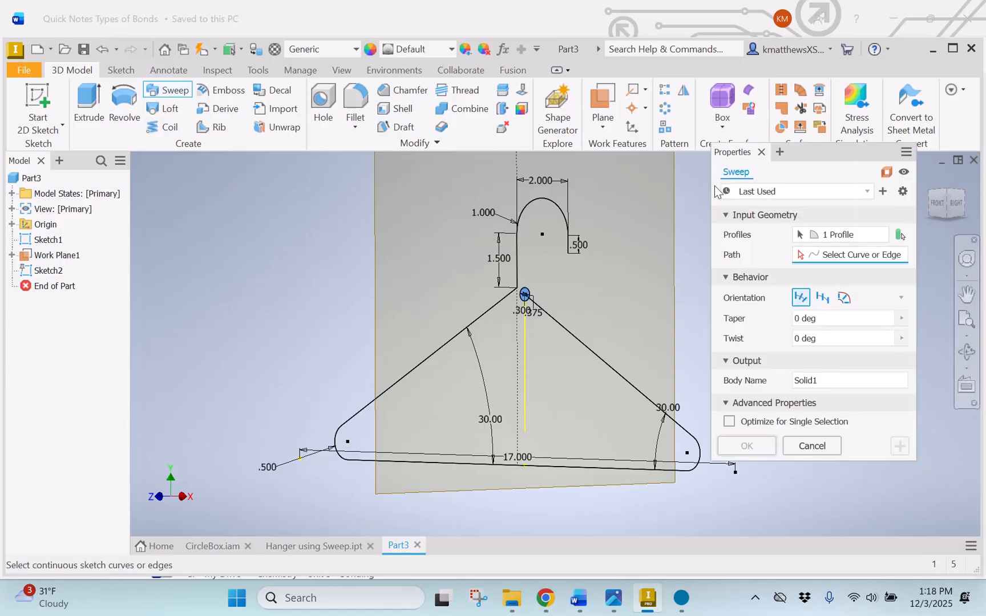
pyautogui.scroll(3, 665, 294)
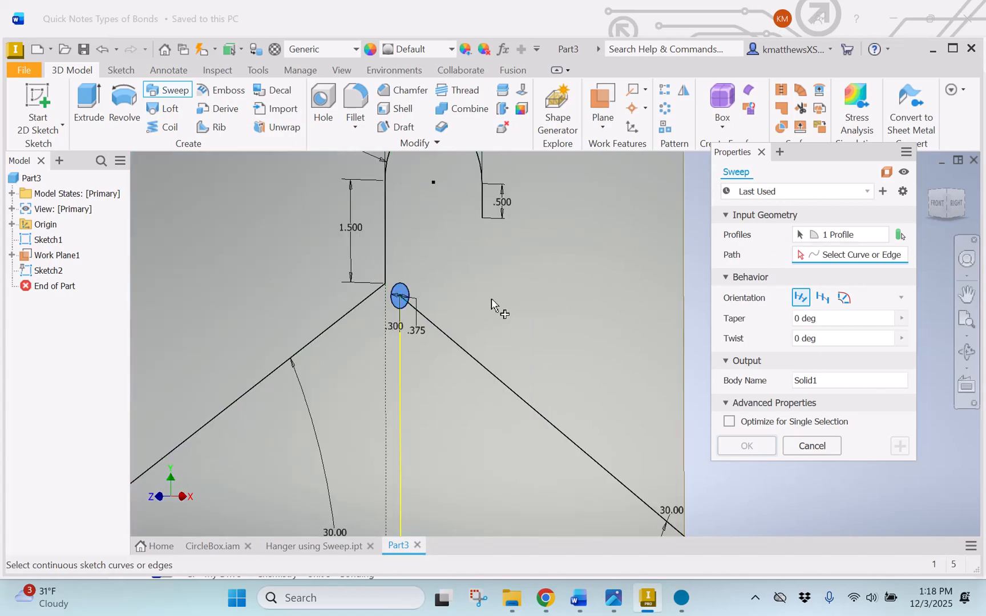
pyautogui.click(825, 255)
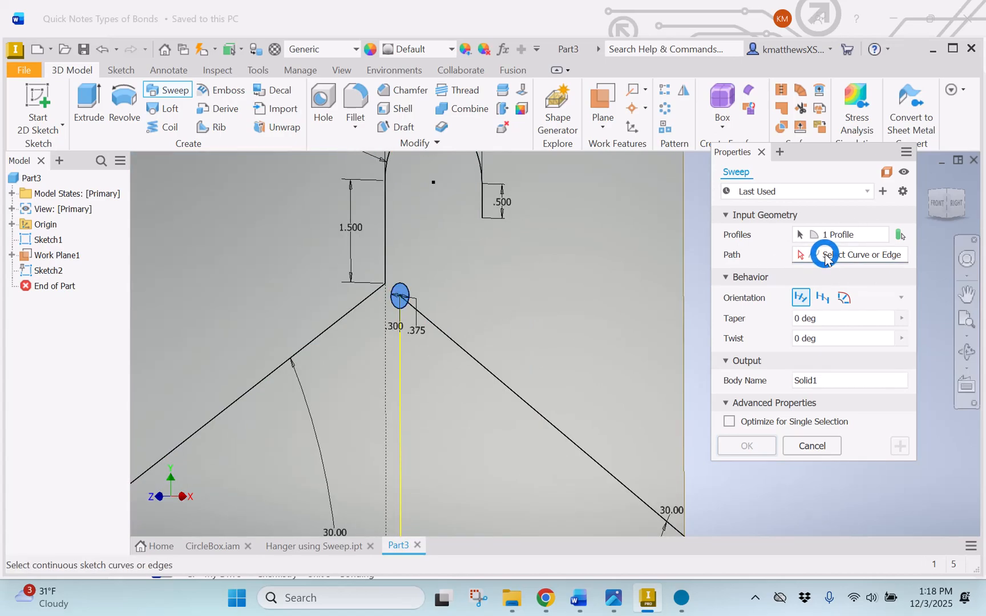
pyautogui.click(800, 255)
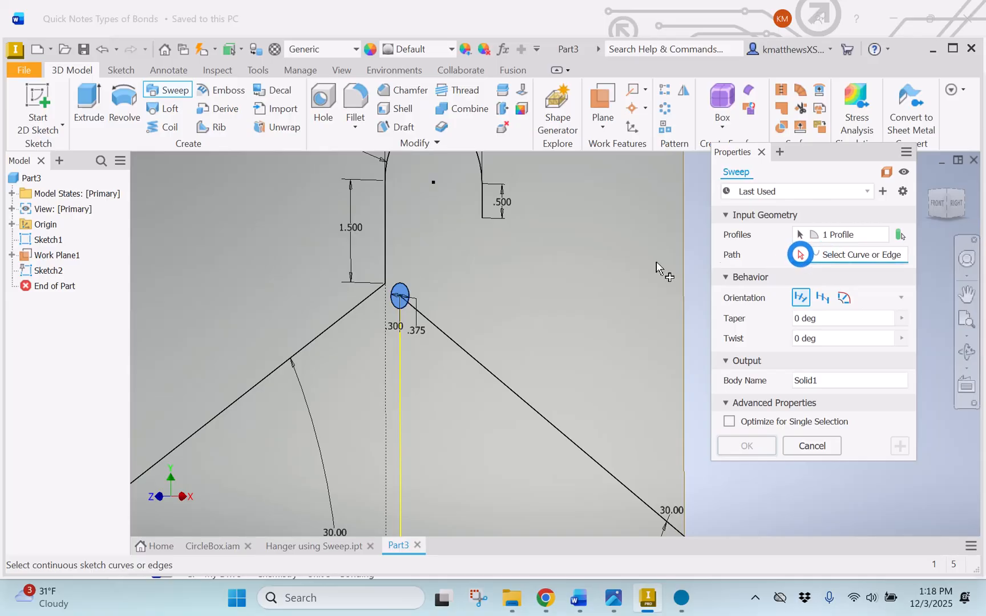
pyautogui.click(514, 392)
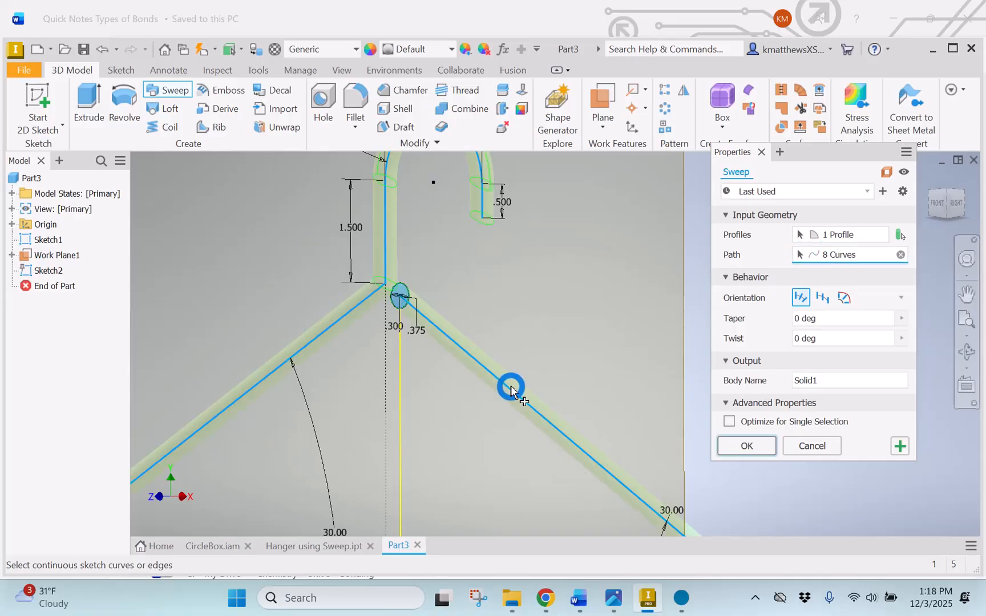
# Try the fixed sweep orientation, switch back to the follow-path orientation, and create the sweep
pyautogui.click(823, 297)
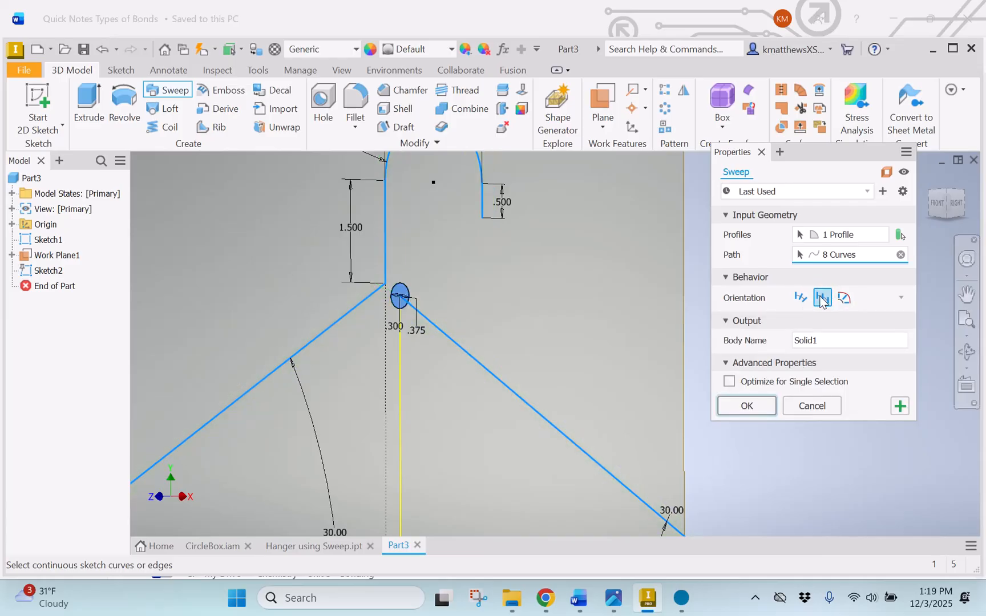
pyautogui.click(800, 298)
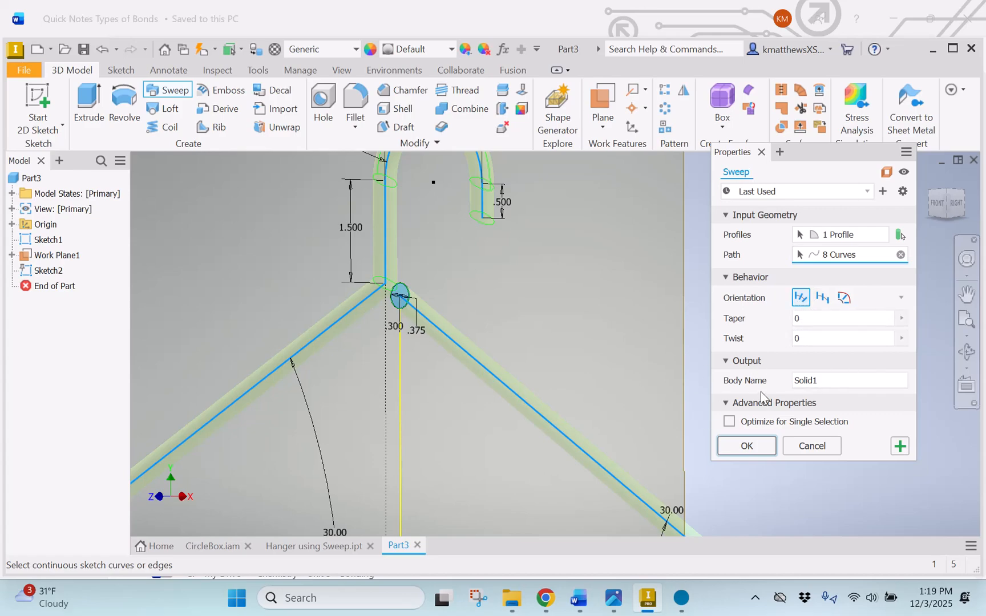
pyautogui.scroll(-5, 639, 365)
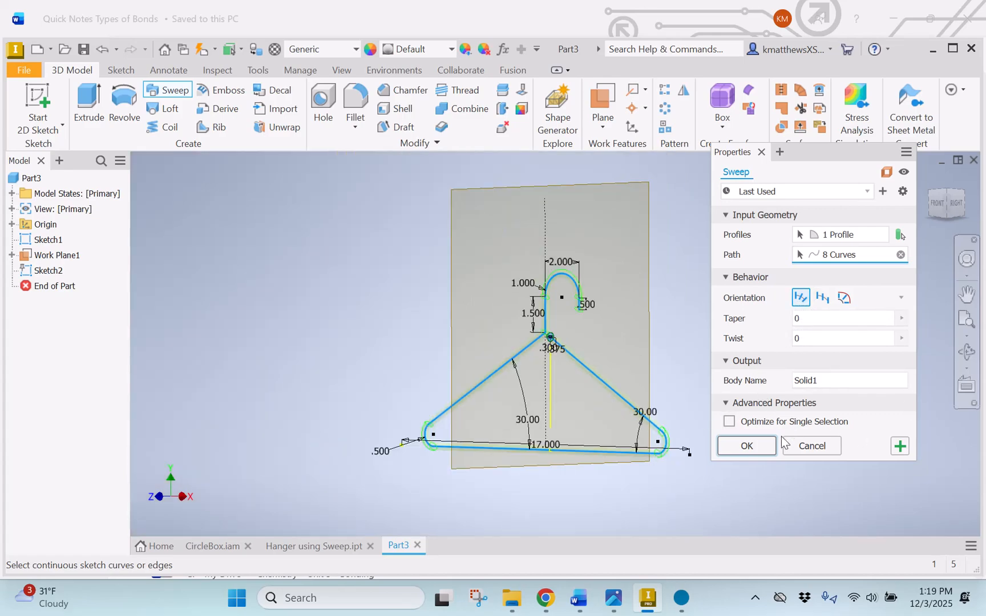
pyautogui.click(747, 445)
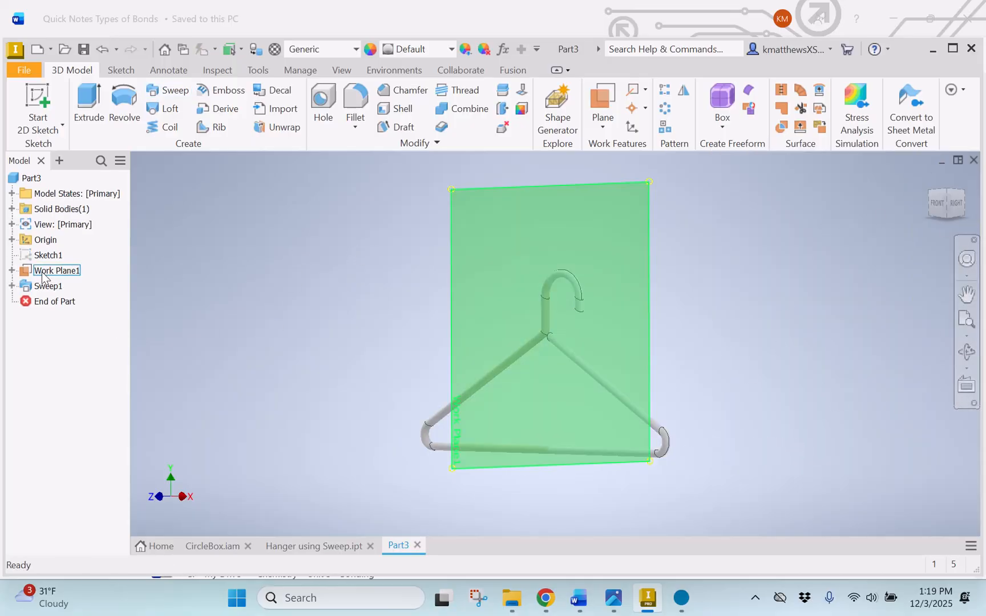
# Hide the offset work plane and inspect the whole swept hanger
pyautogui.rightClick(25, 274)
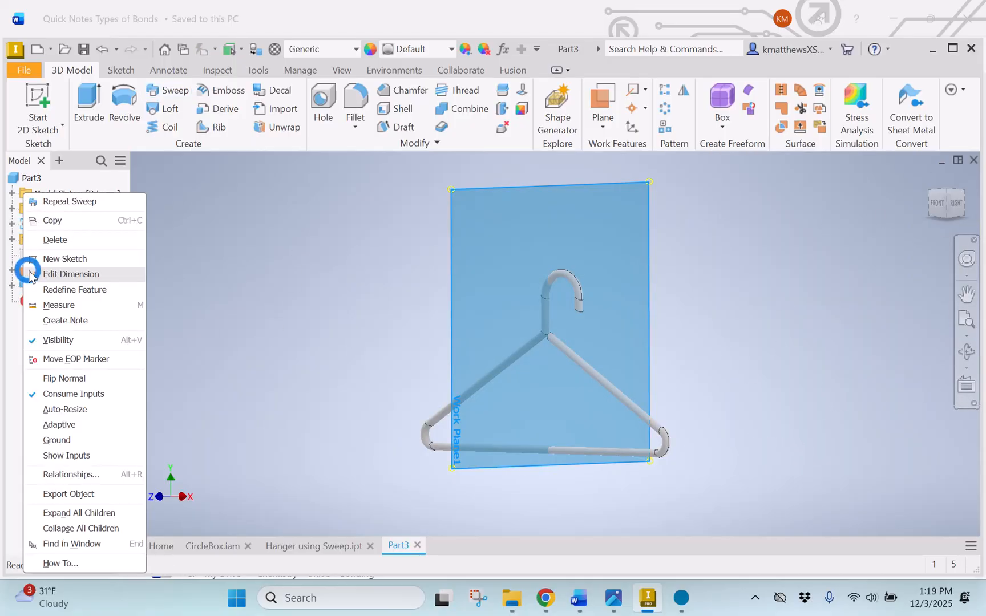
pyautogui.click(49, 340)
pyautogui.scroll(3, 817, 276)
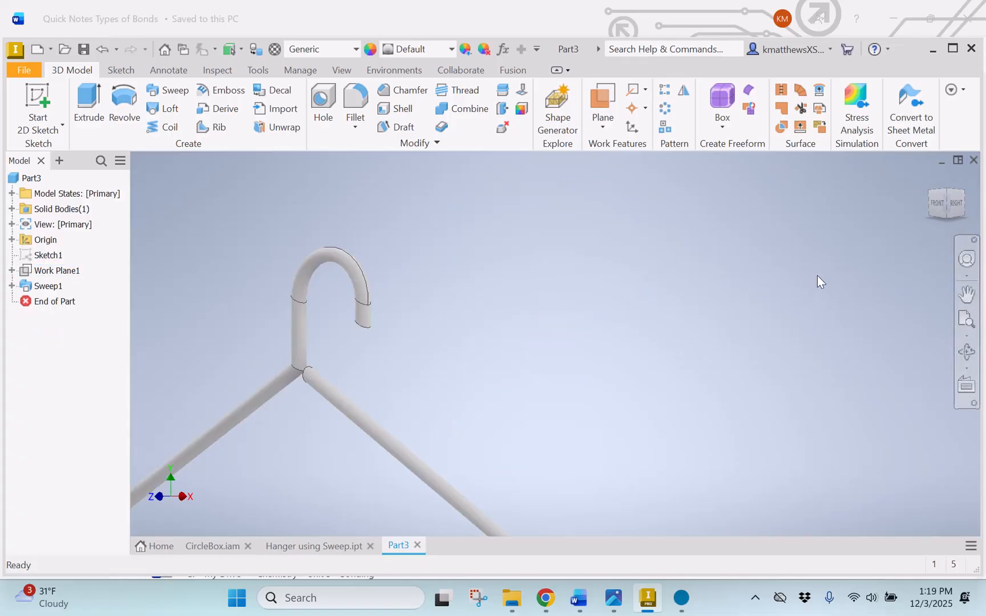
pyautogui.scroll(-3, 801, 316)
pyautogui.moveTo(763, 323); pyautogui.dragTo(748, 279, button='middle')
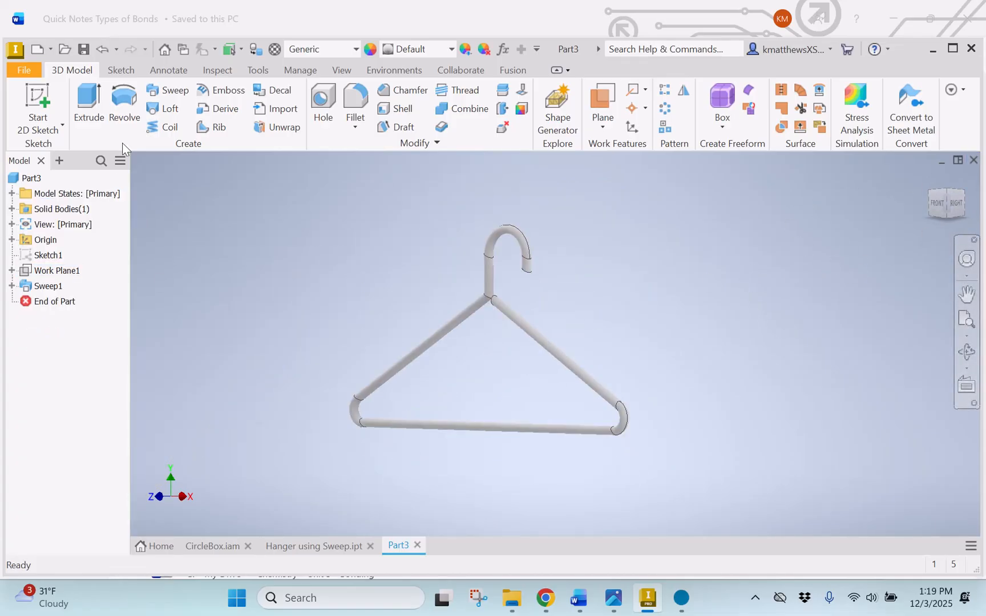
# Select the hanger's solid body and add ABS Plastic from the Inventor Material Library to the document materials
pyautogui.click(12, 209)
pyautogui.click(37, 225)
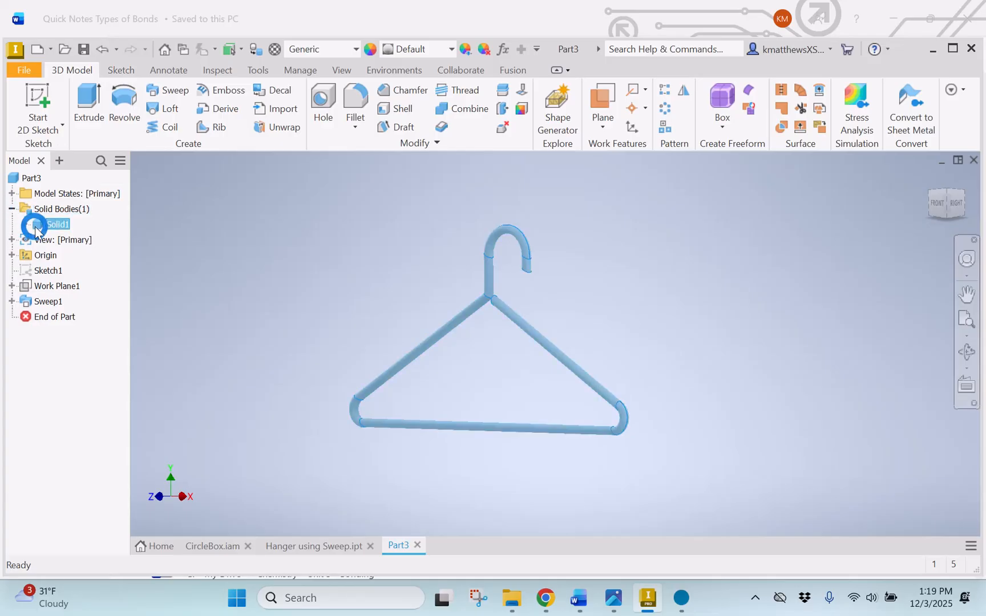
pyautogui.click(274, 49)
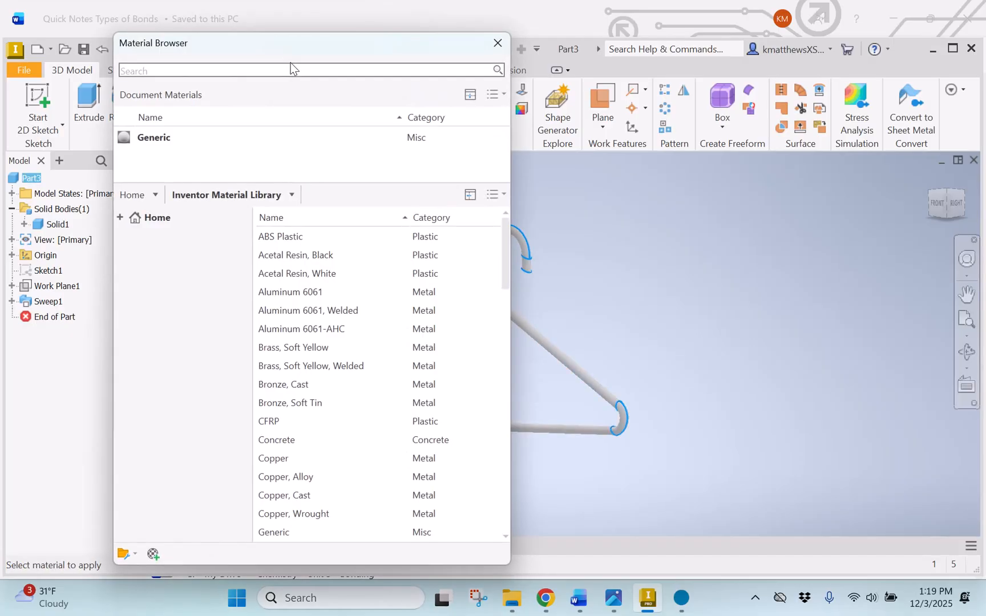
pyautogui.doubleClick(297, 237)
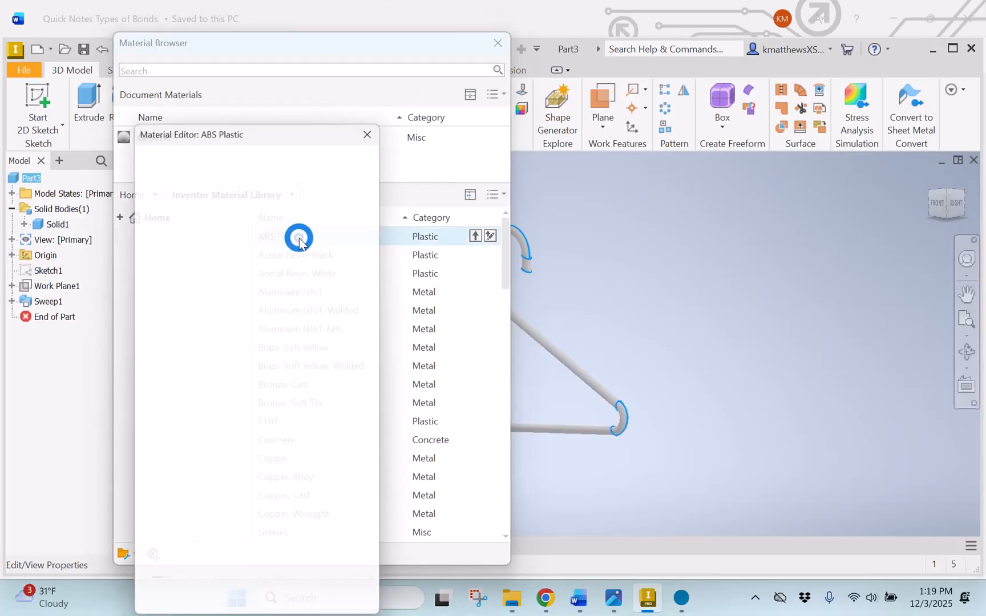
pyautogui.click(376, 123)
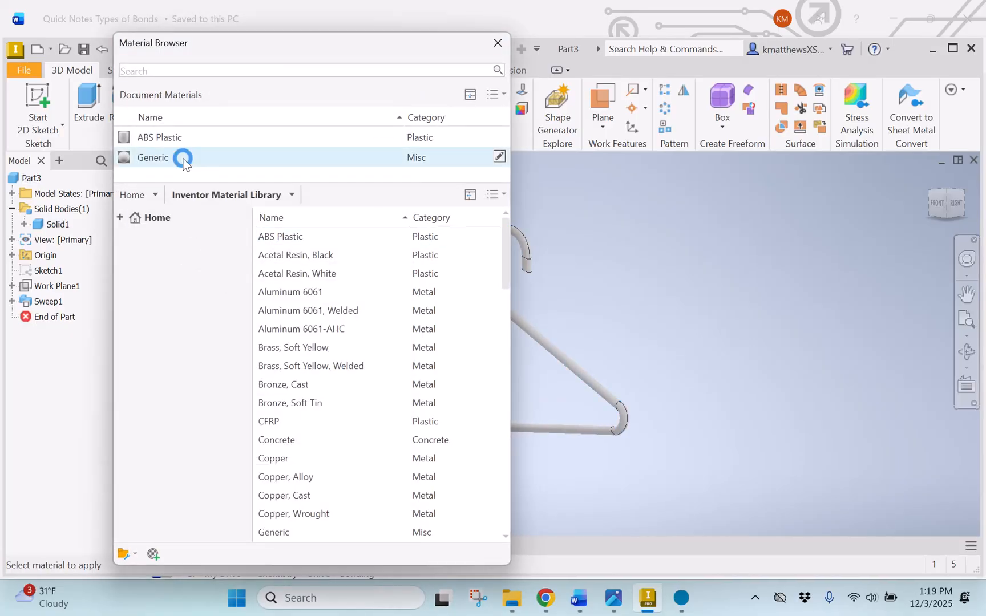
pyautogui.click(497, 42)
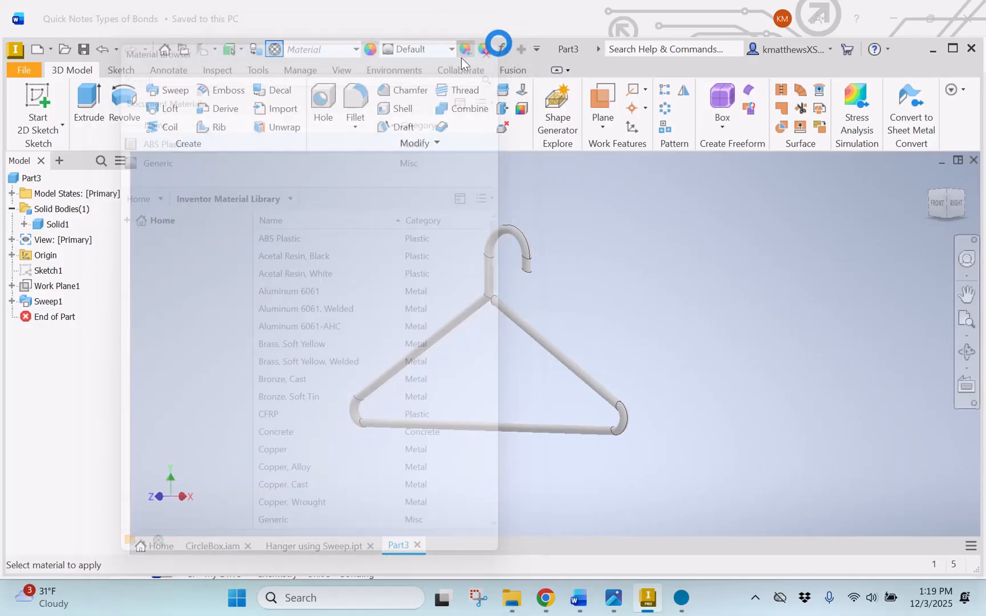
# Assign the ABS Plastic document material to the hanger and close the Material Browser
pyautogui.click(43, 224)
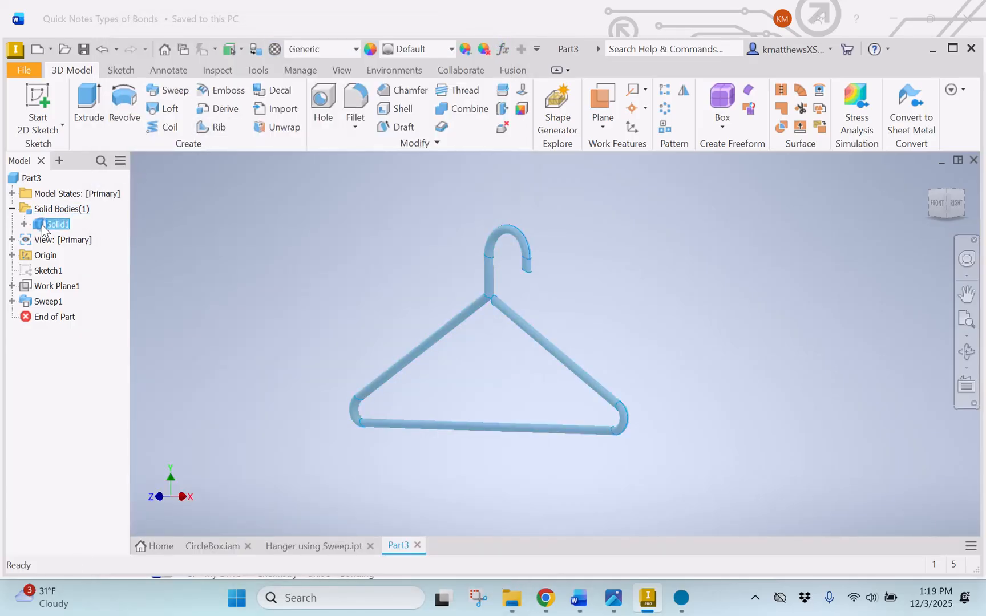
pyautogui.click(258, 49)
pyautogui.click(143, 137)
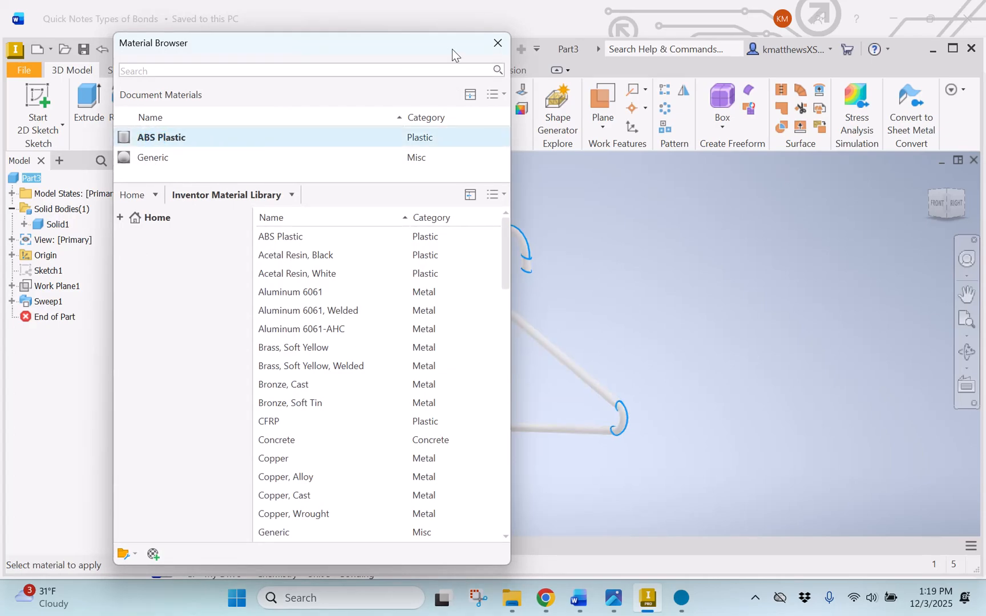
pyautogui.click(497, 44)
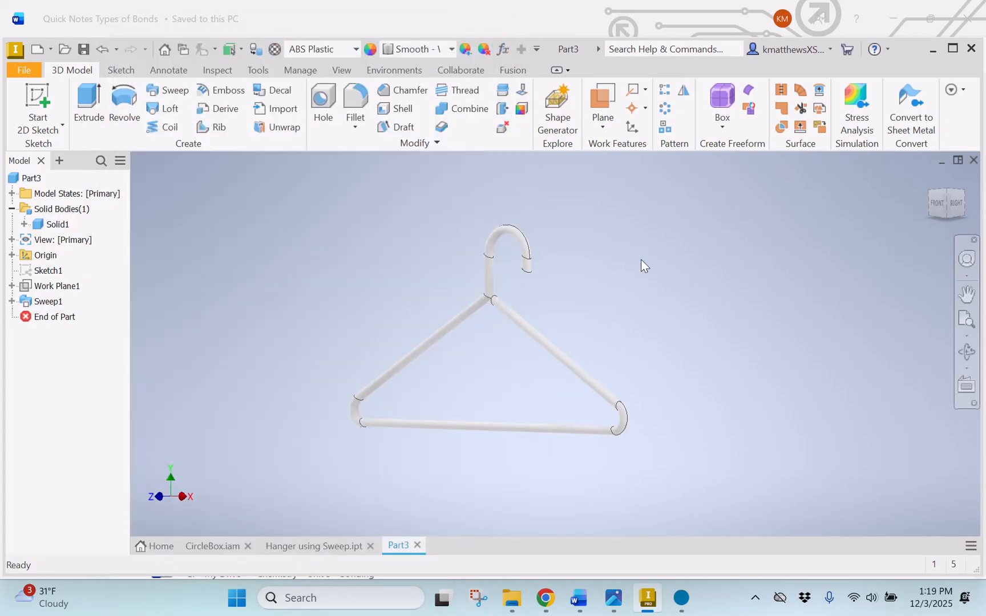
# Fillet the end edge of the hanger's hook with a 0.125 in constant radius and view the whole hanger
pyautogui.scroll(3, 638, 252)
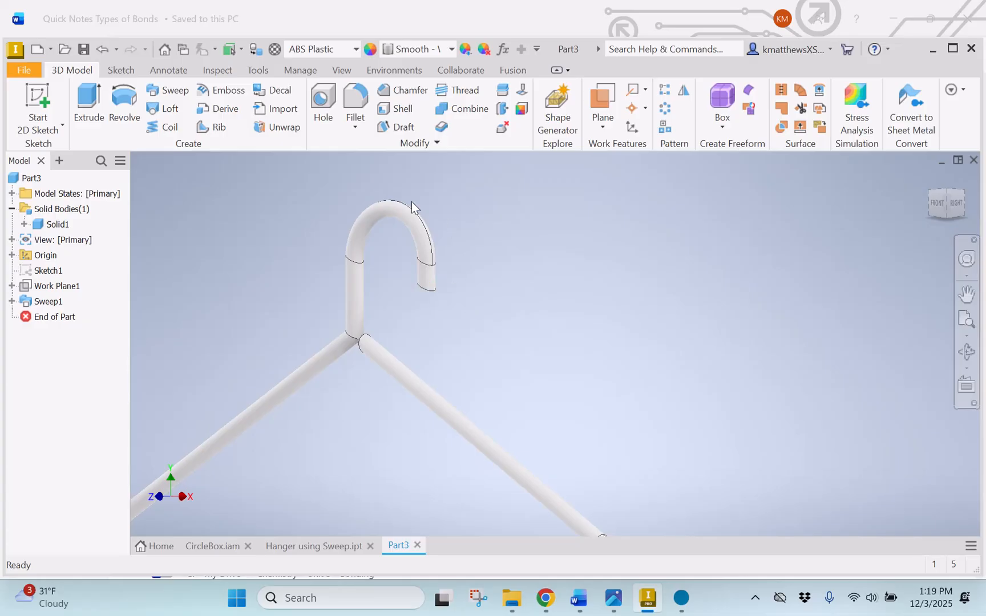
pyautogui.click(359, 102)
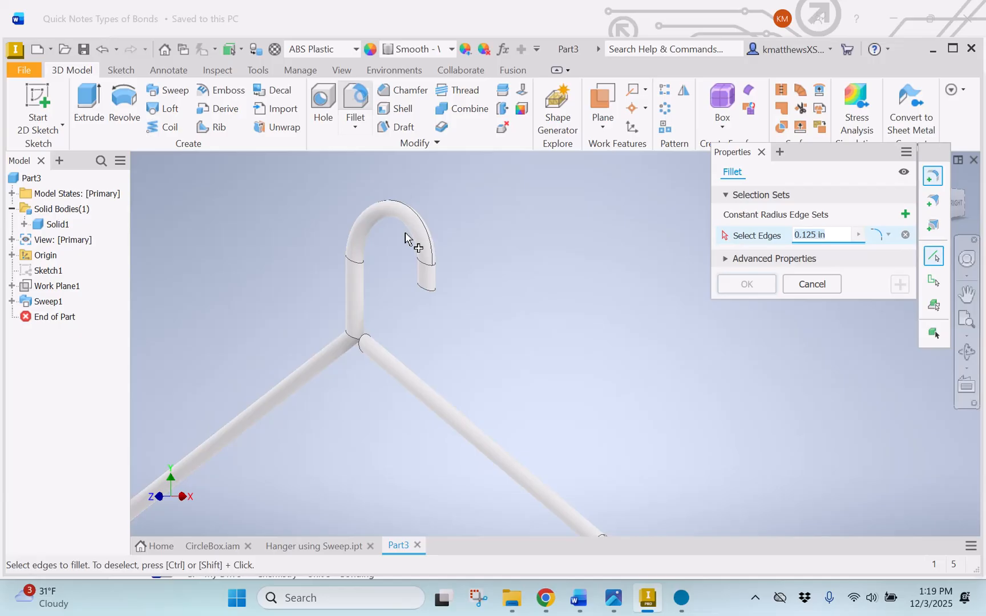
pyautogui.click(427, 290)
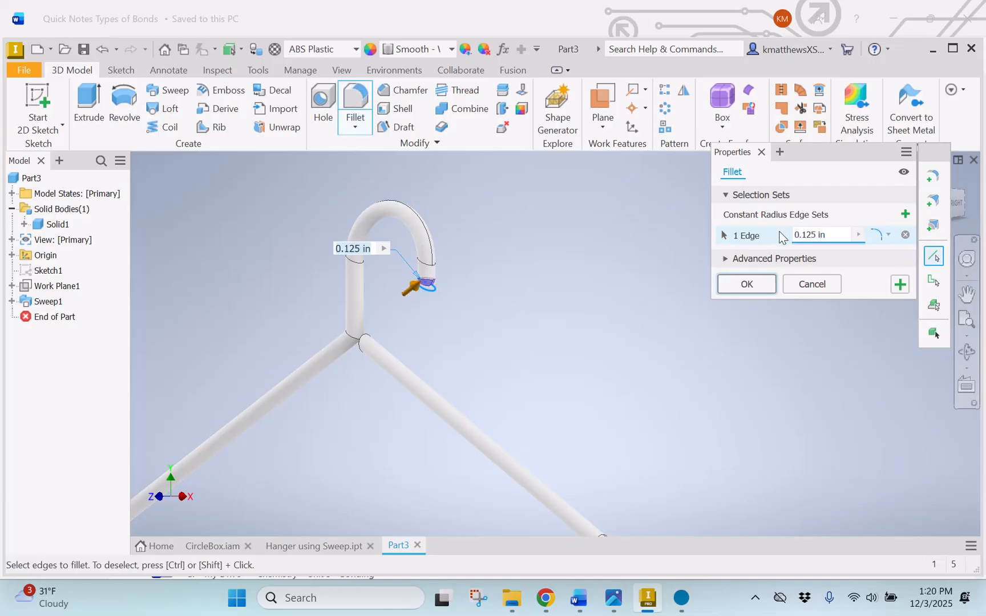
pyautogui.click(766, 286)
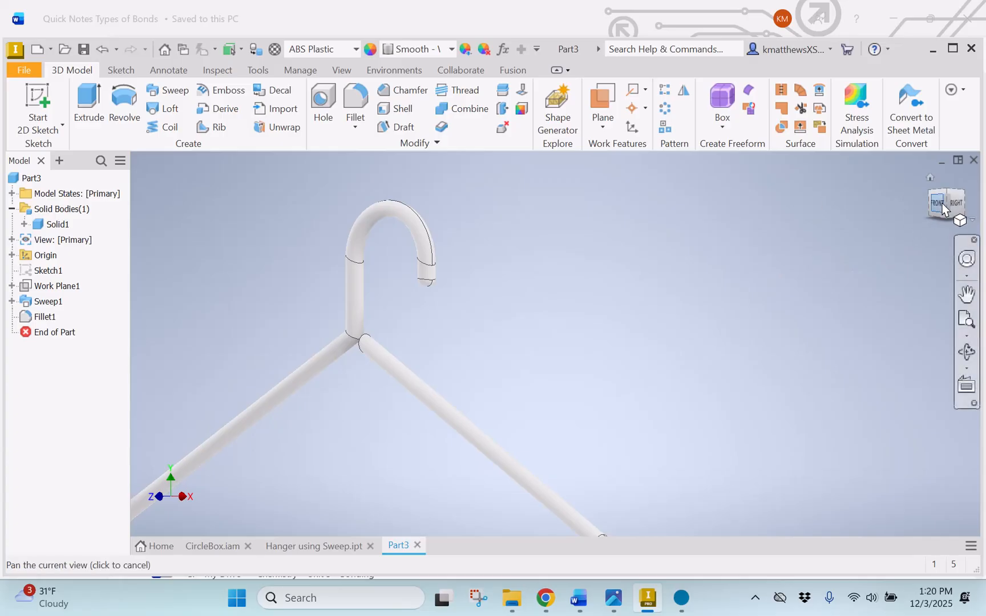
pyautogui.click(927, 177)
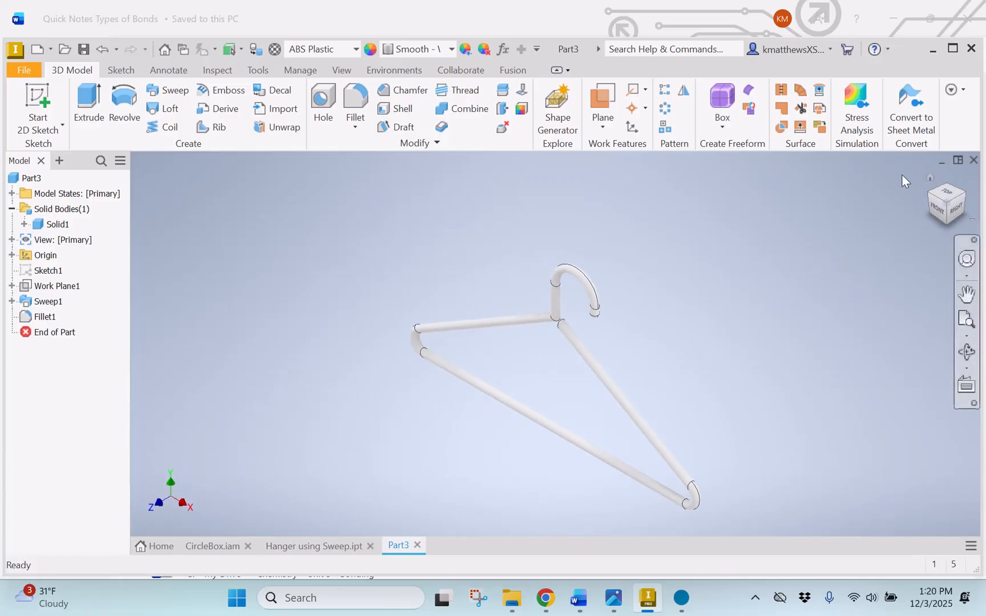
pyautogui.moveTo(953, 212); pyautogui.dragTo(977, 167)
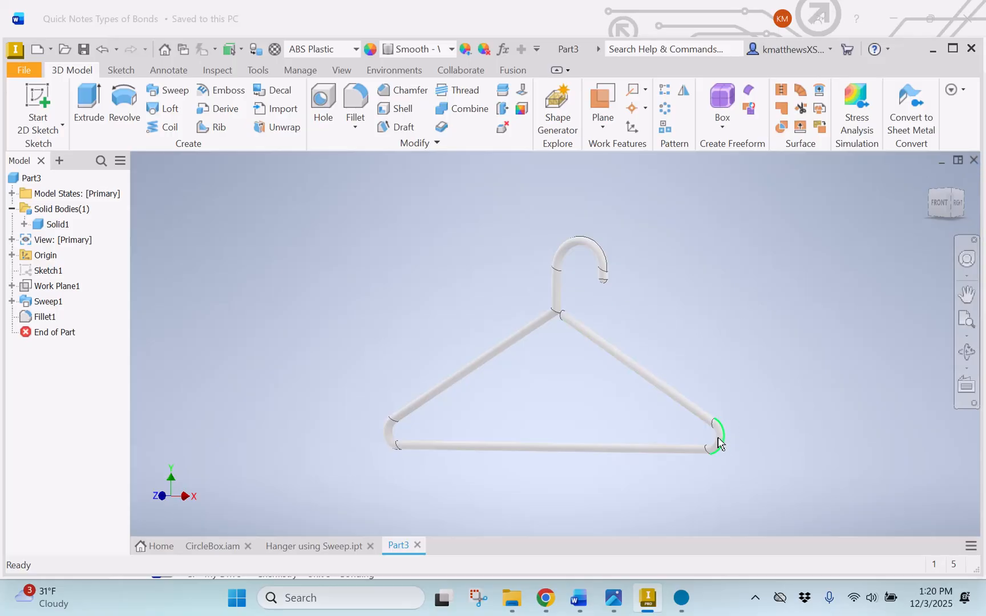
# Try the Shaded visual style on the hanger and return to Shaded with Edges
pyautogui.click(344, 71)
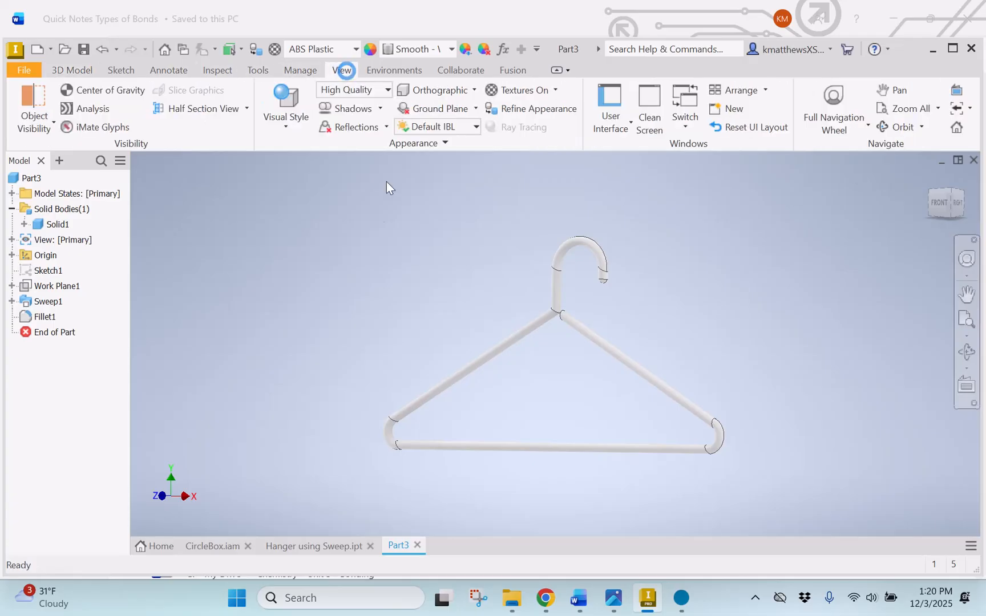
pyautogui.click(288, 115)
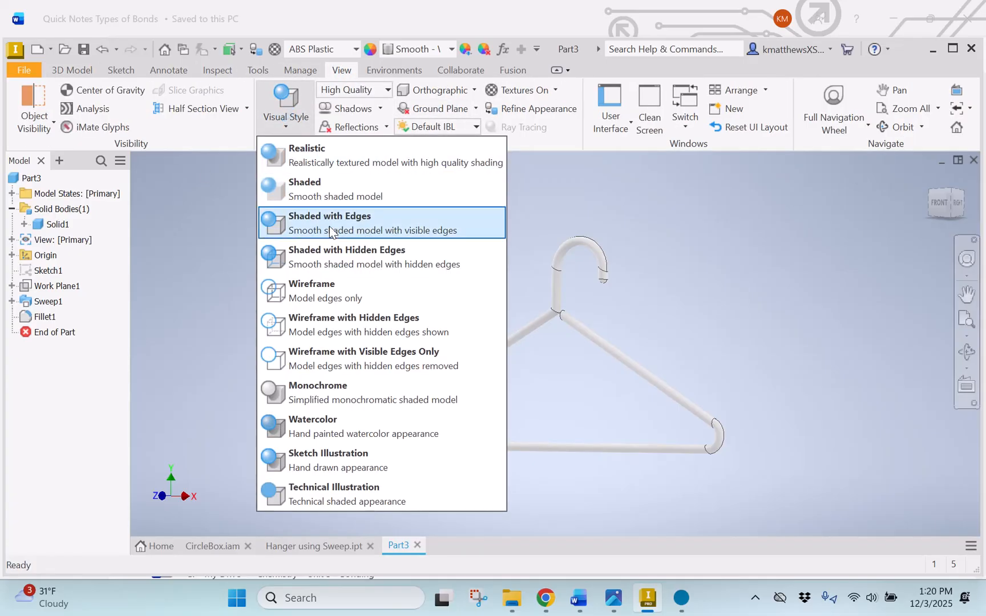
pyautogui.click(323, 188)
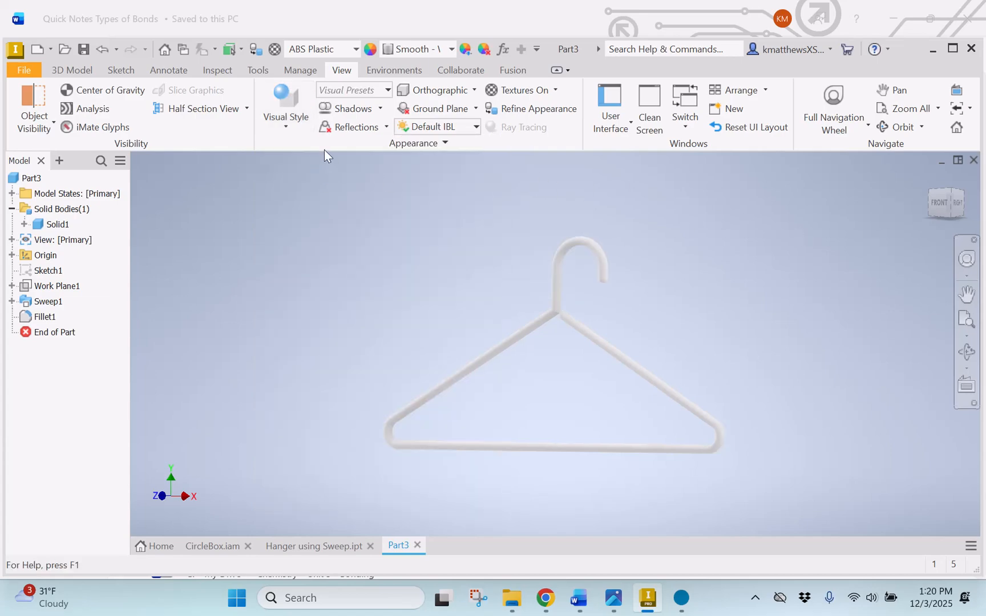
pyautogui.click(302, 117)
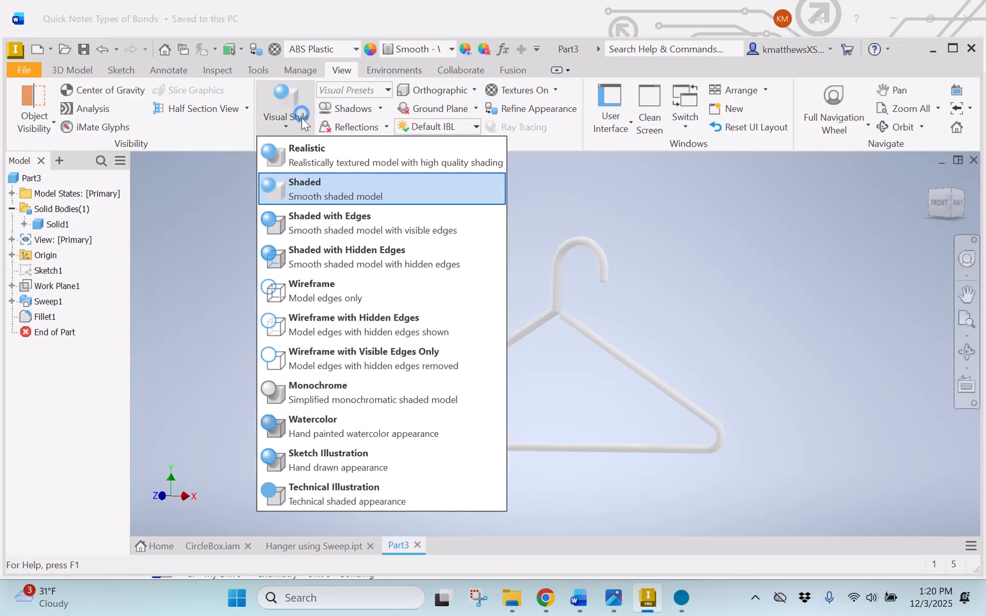
pyautogui.click(336, 224)
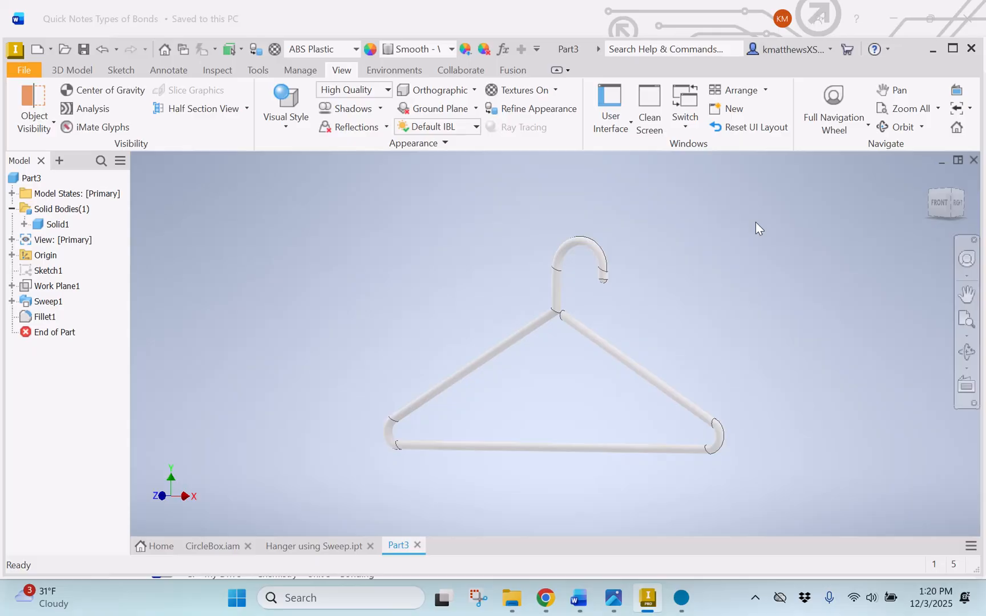
# Switch to Snipping Tool and capture a rectangular snip of the finished hanger in the graphics area
pyautogui.click(478, 597)
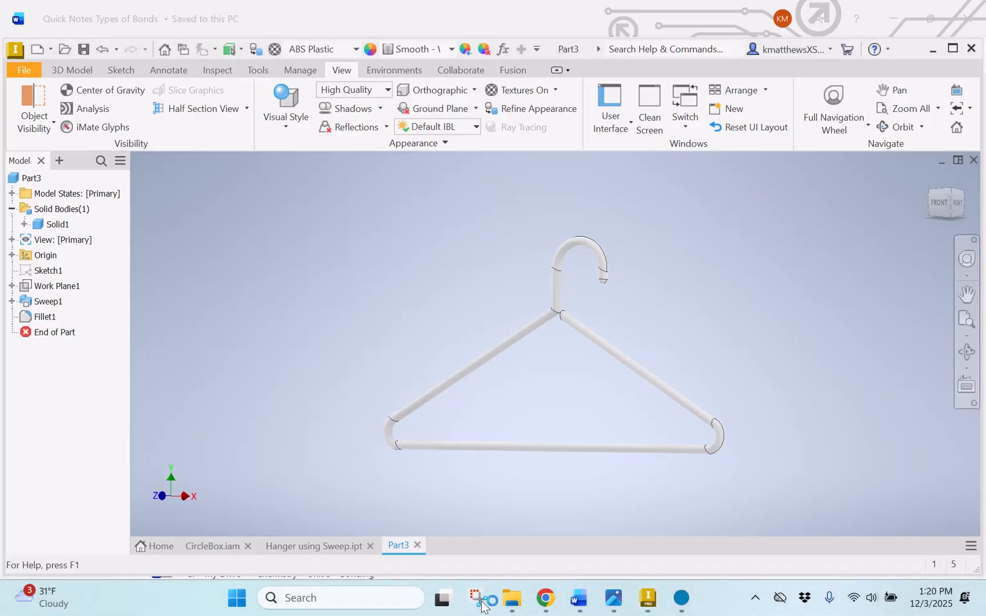
pyautogui.click(56, 41)
pyautogui.moveTo(840, 41); pyautogui.dragTo(350, 482)
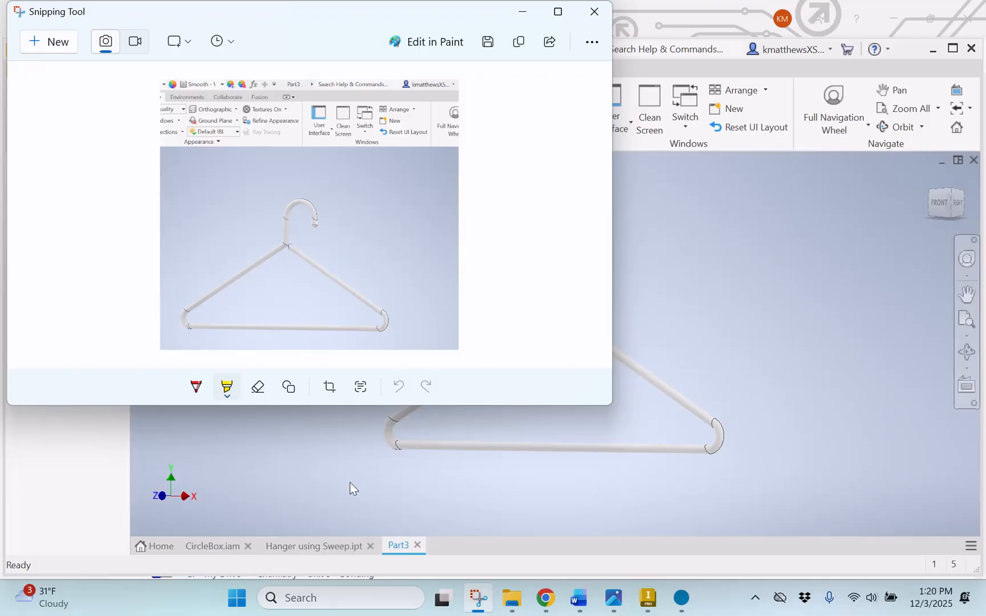
pyautogui.click(689, 608)
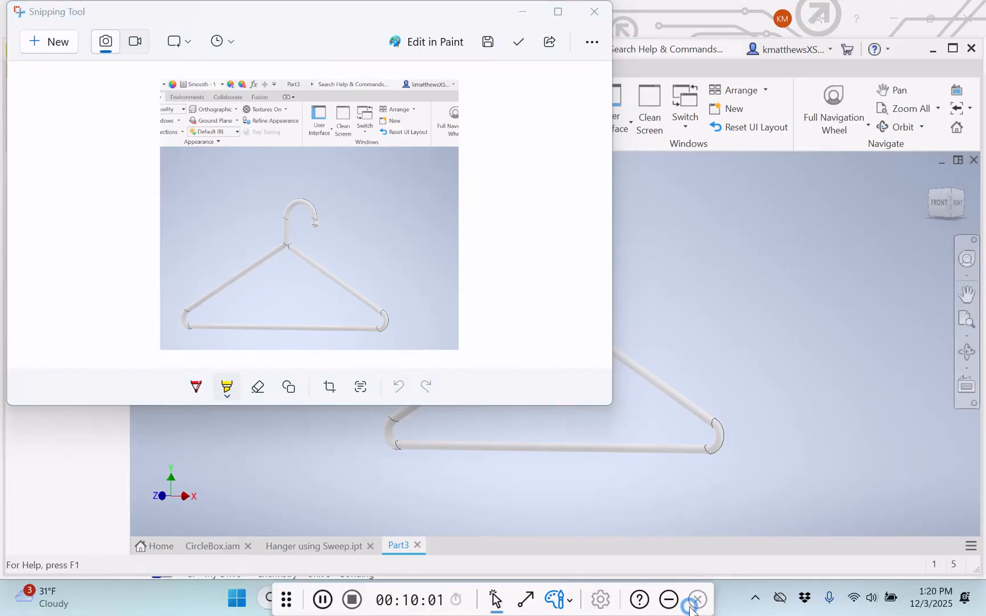